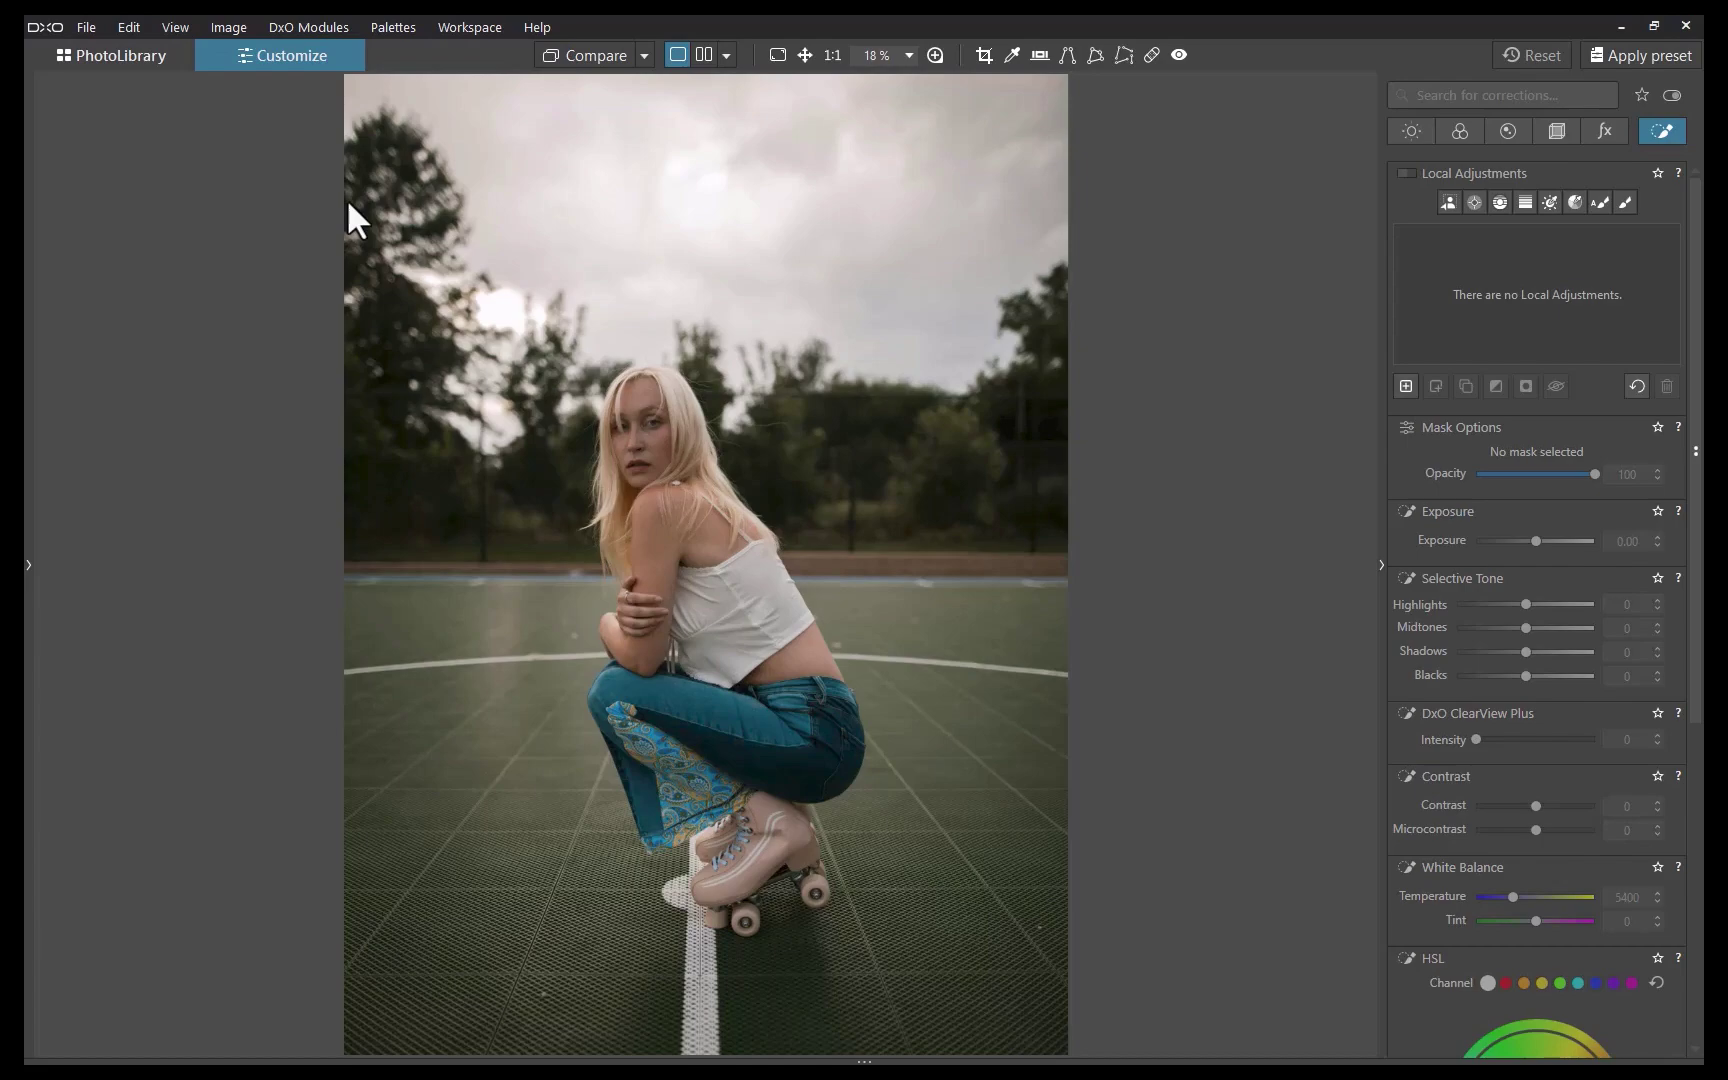
- Mask the woman's face, body, legs and skates with seven AI clicks, then raise exposure to 1.58
click(1448, 202)
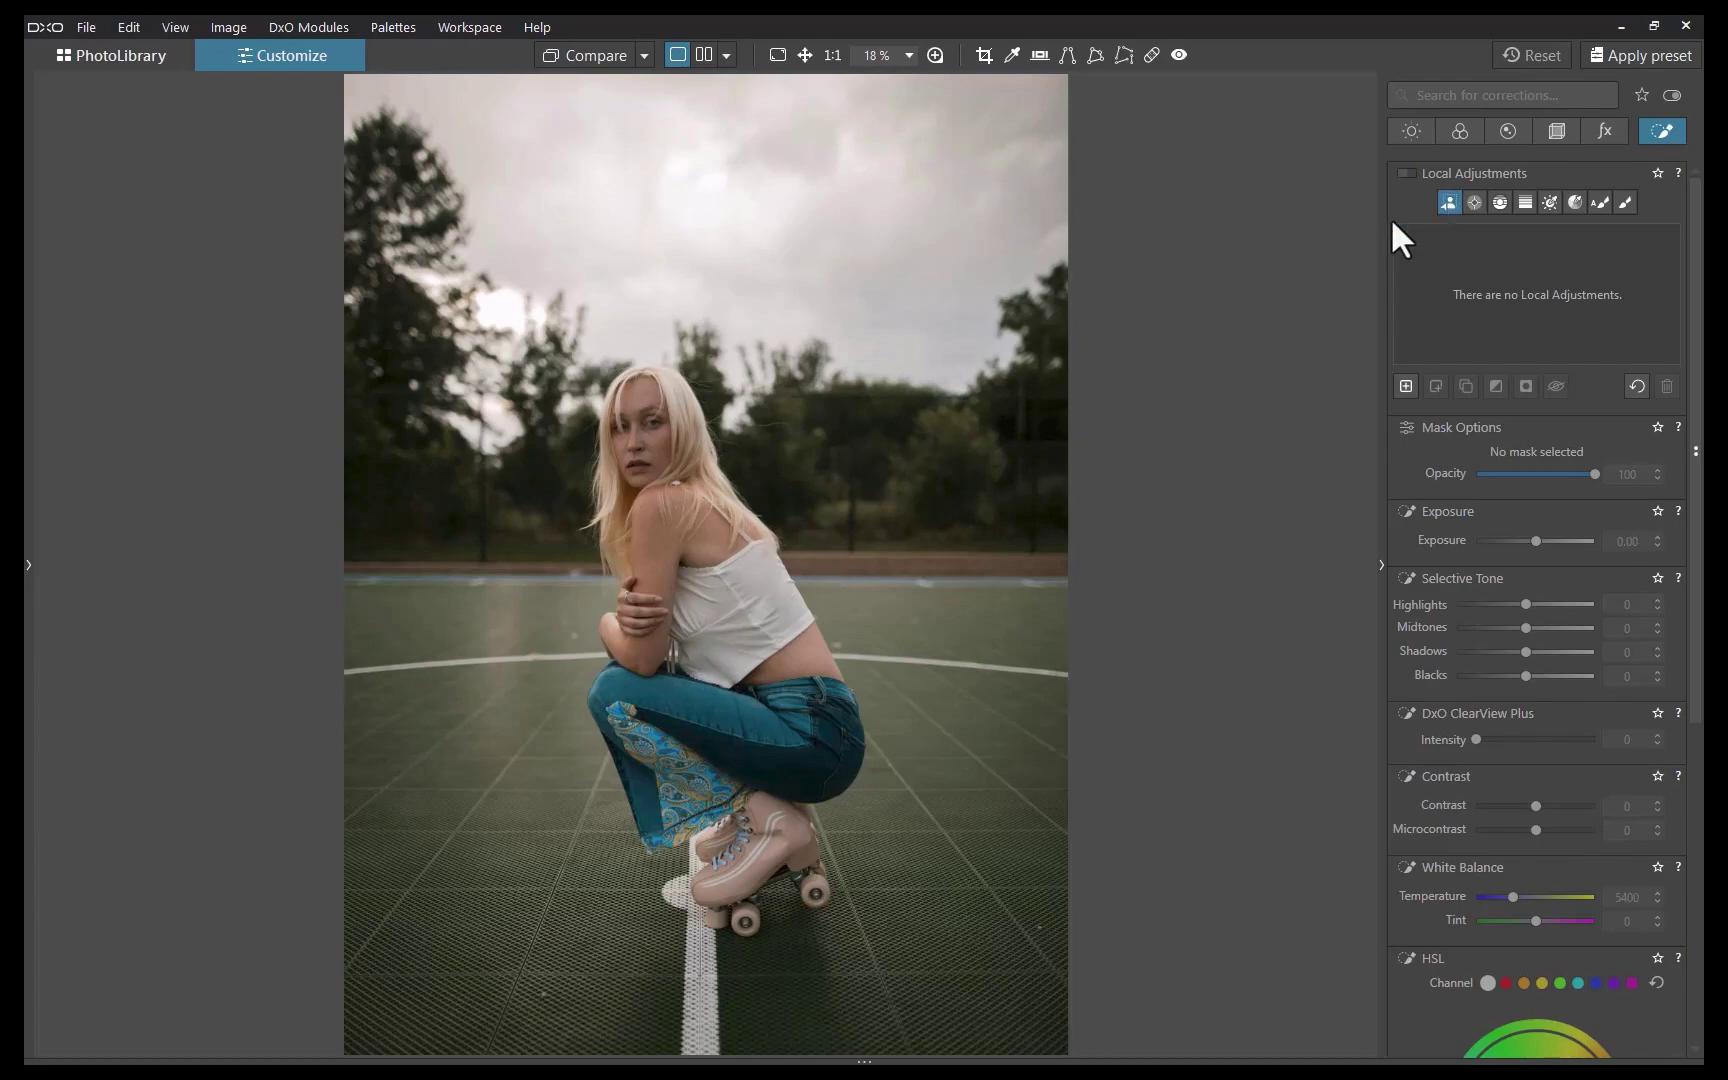
click(661, 421)
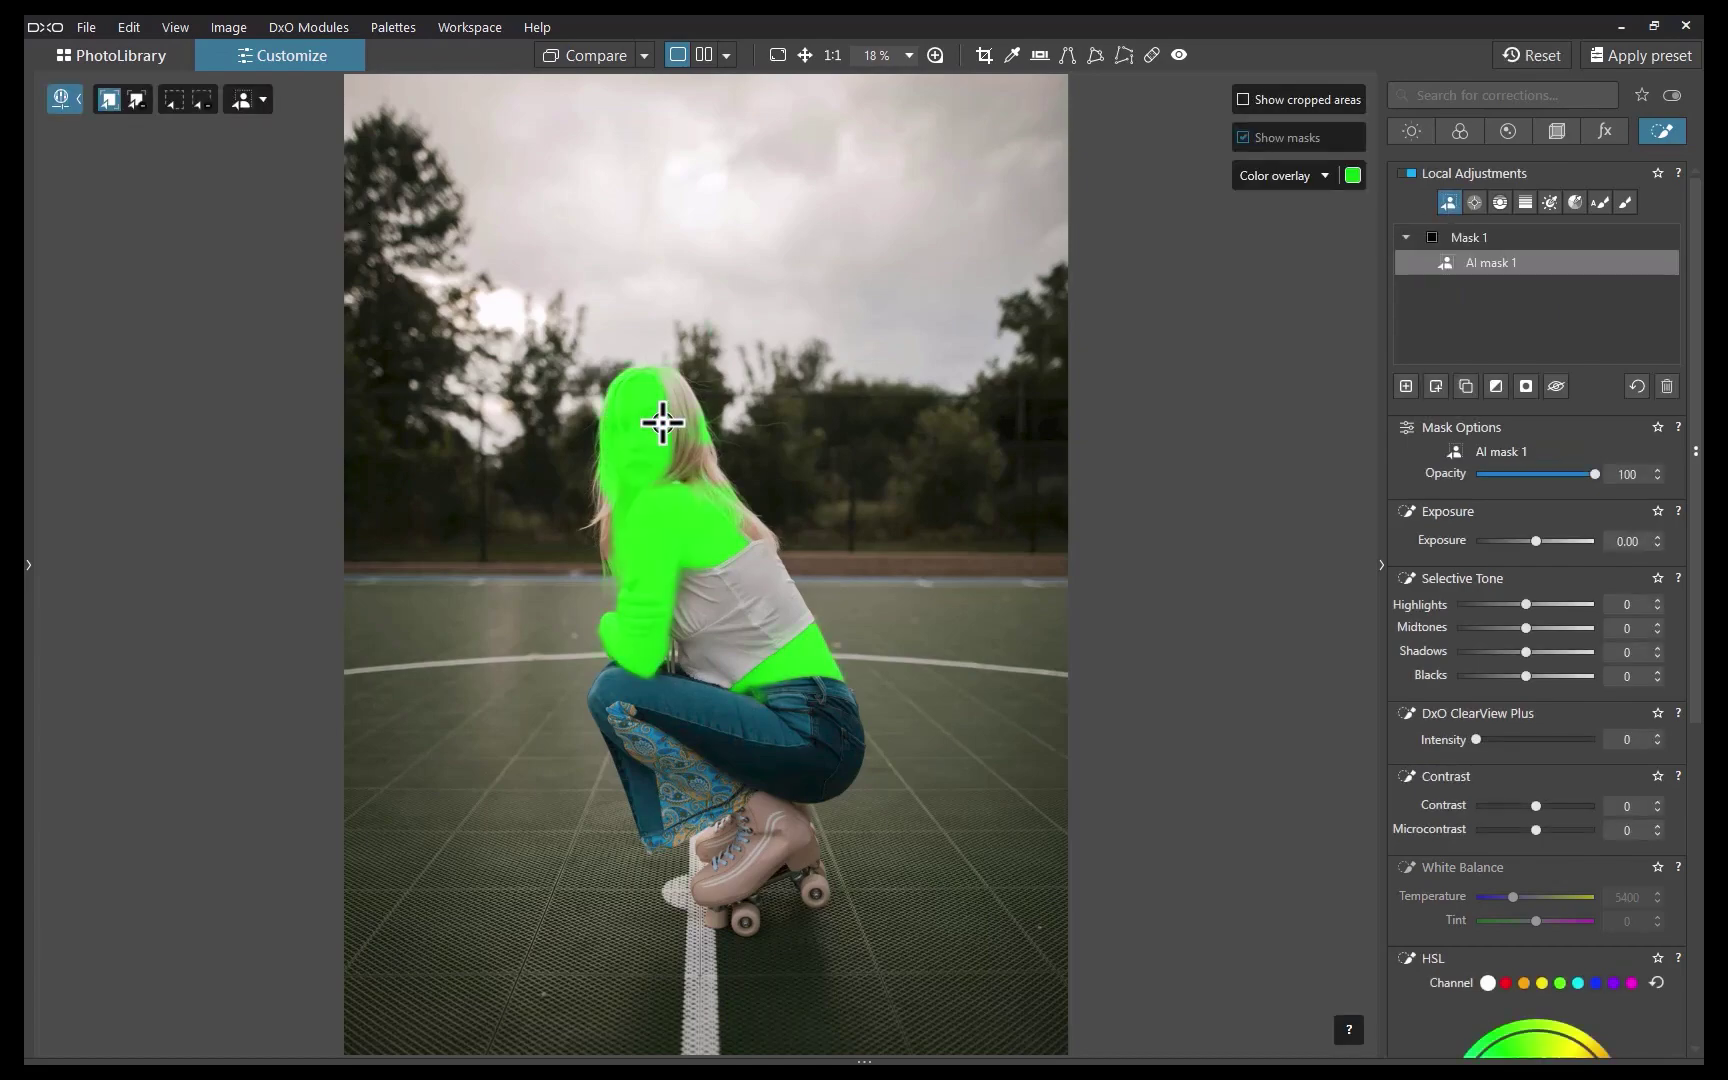
click(683, 421)
click(738, 610)
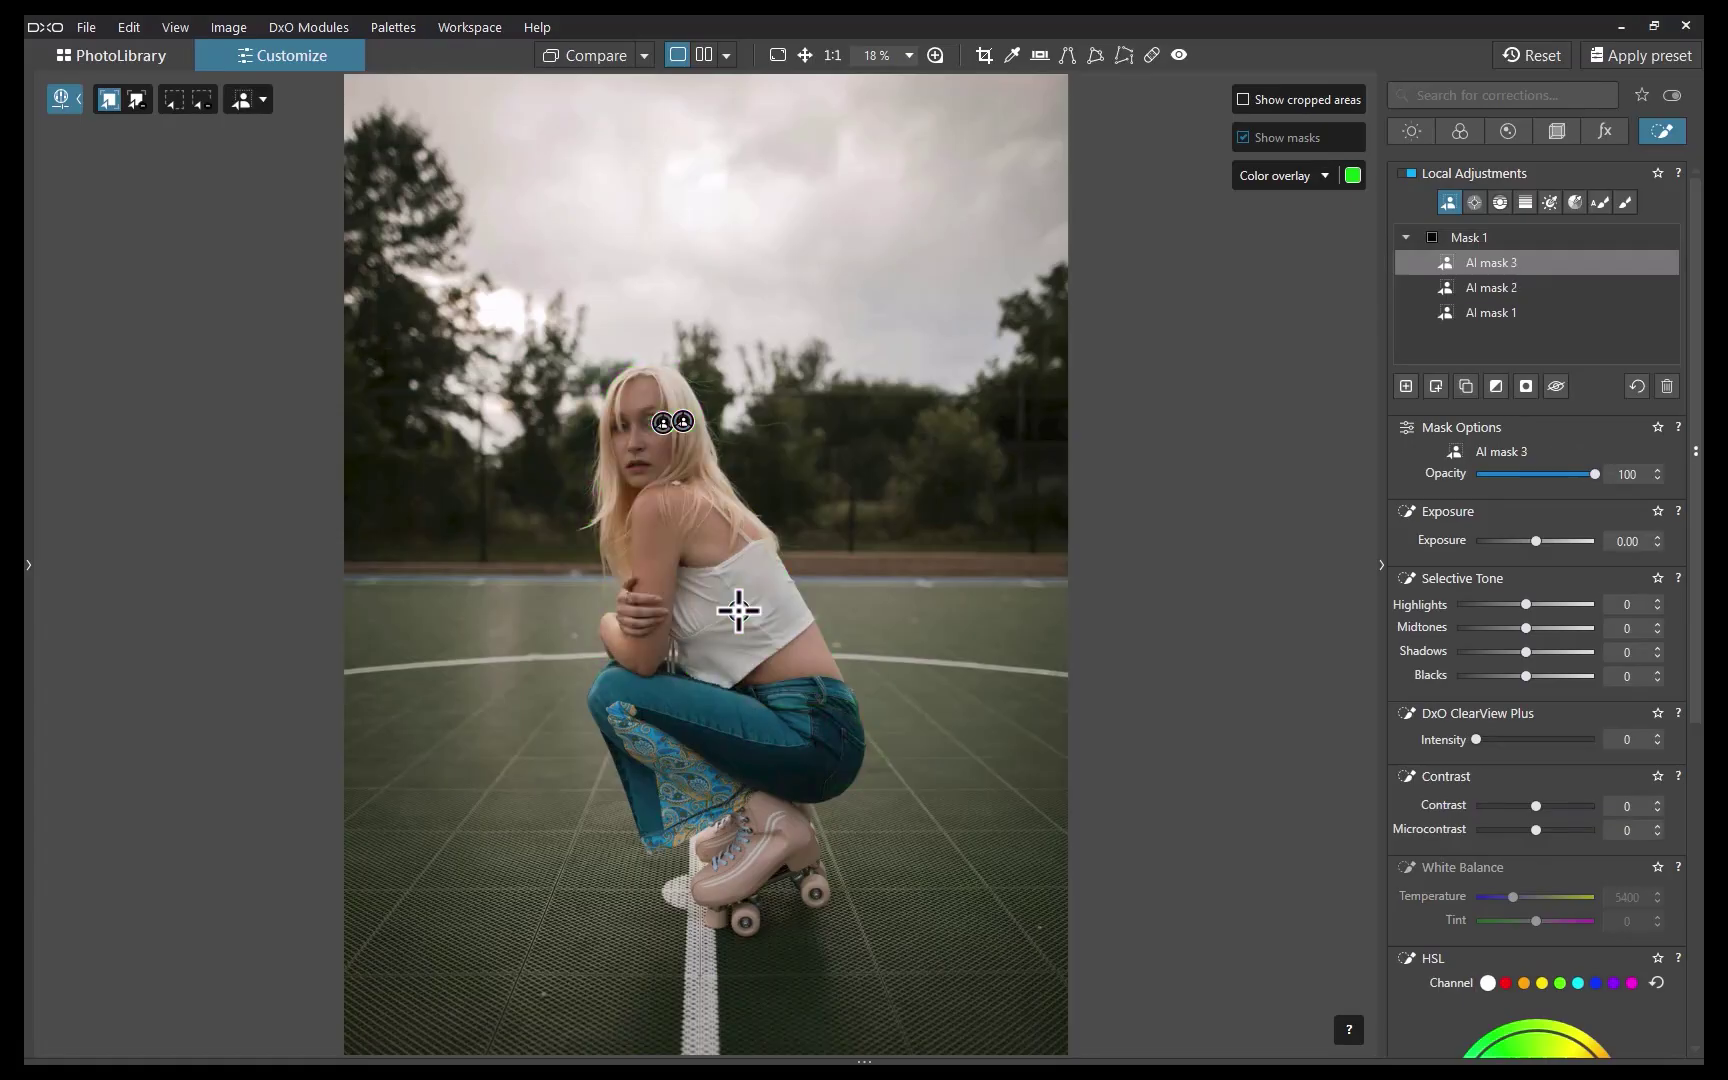
click(725, 724)
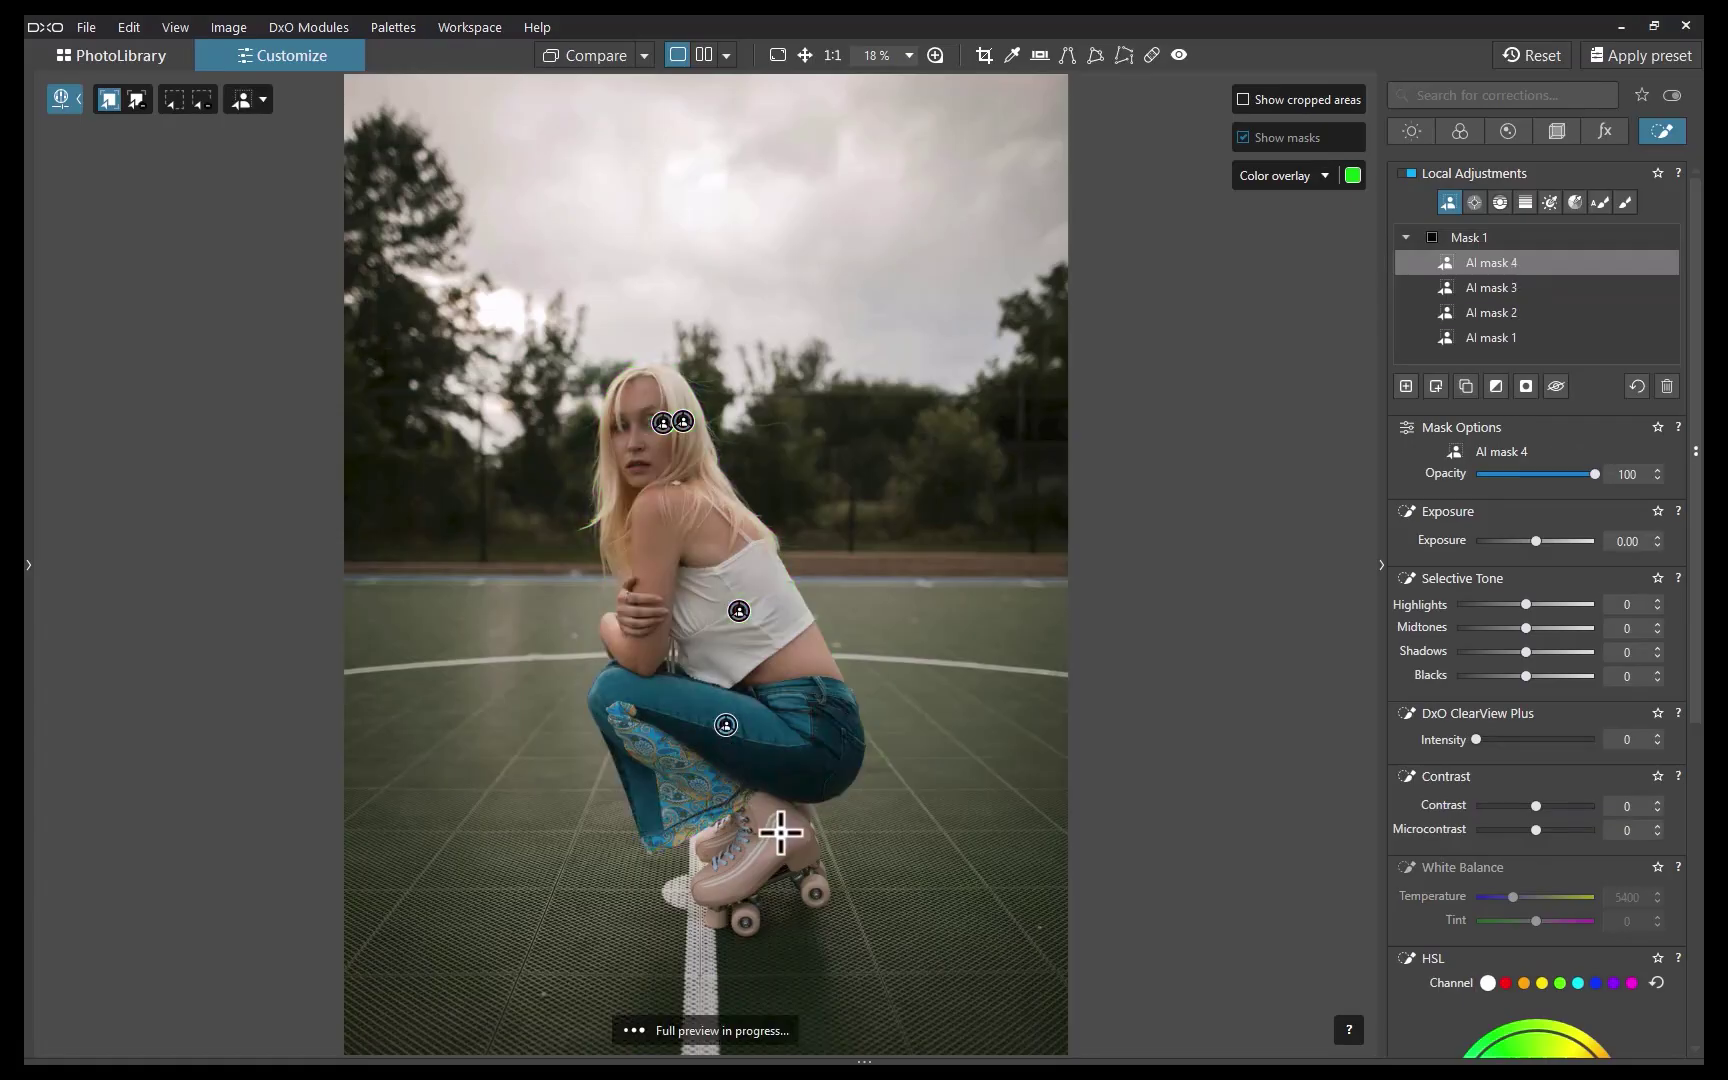
click(778, 832)
click(746, 919)
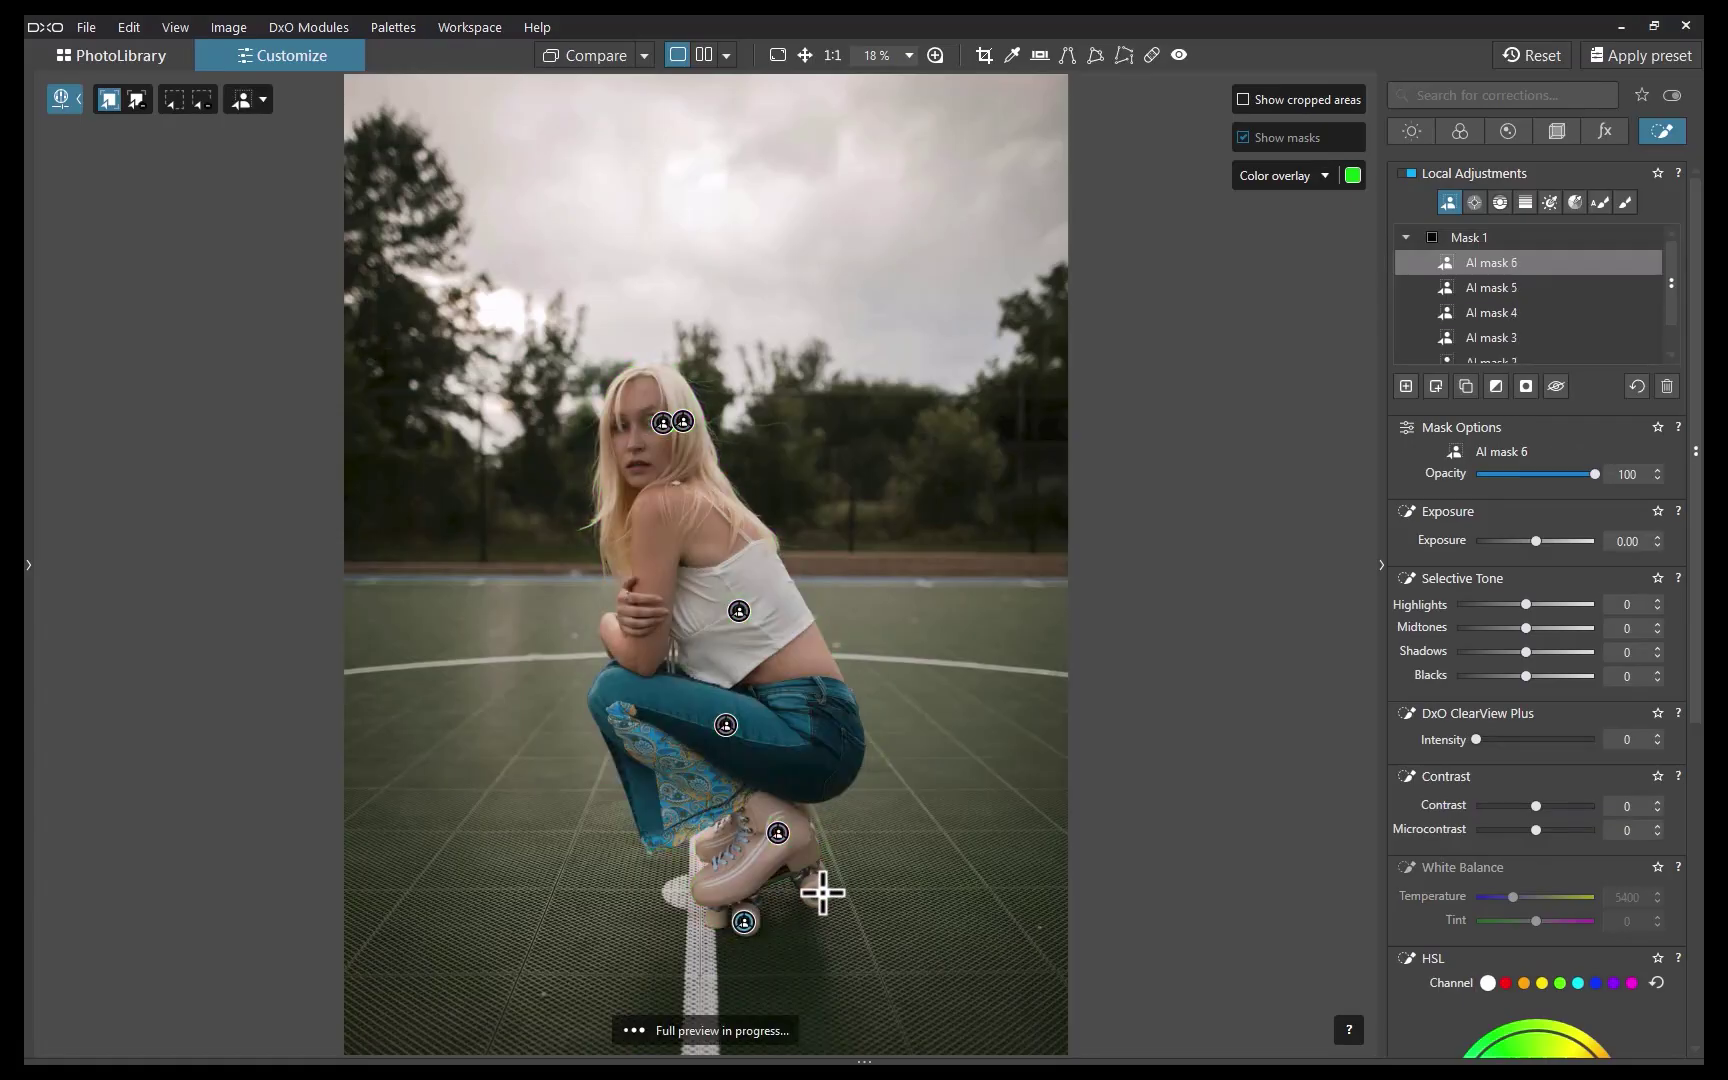
click(808, 853)
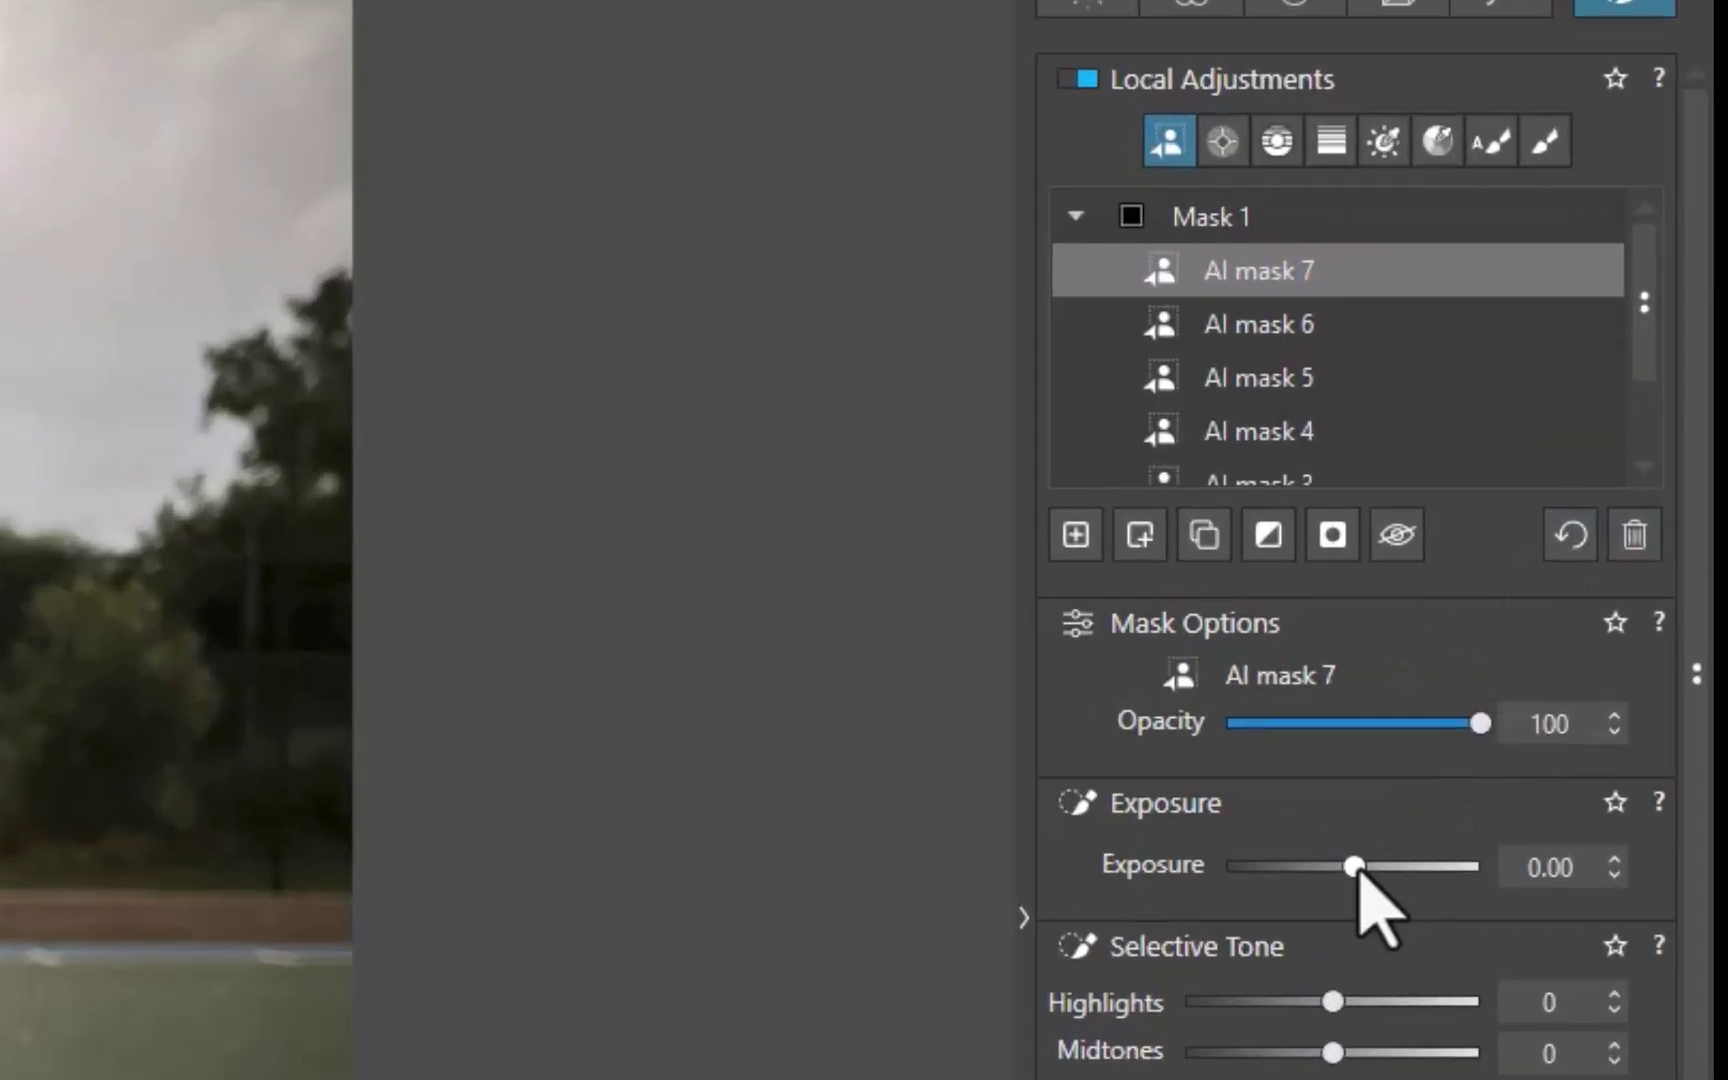
drag(1356, 868, 1405, 868)
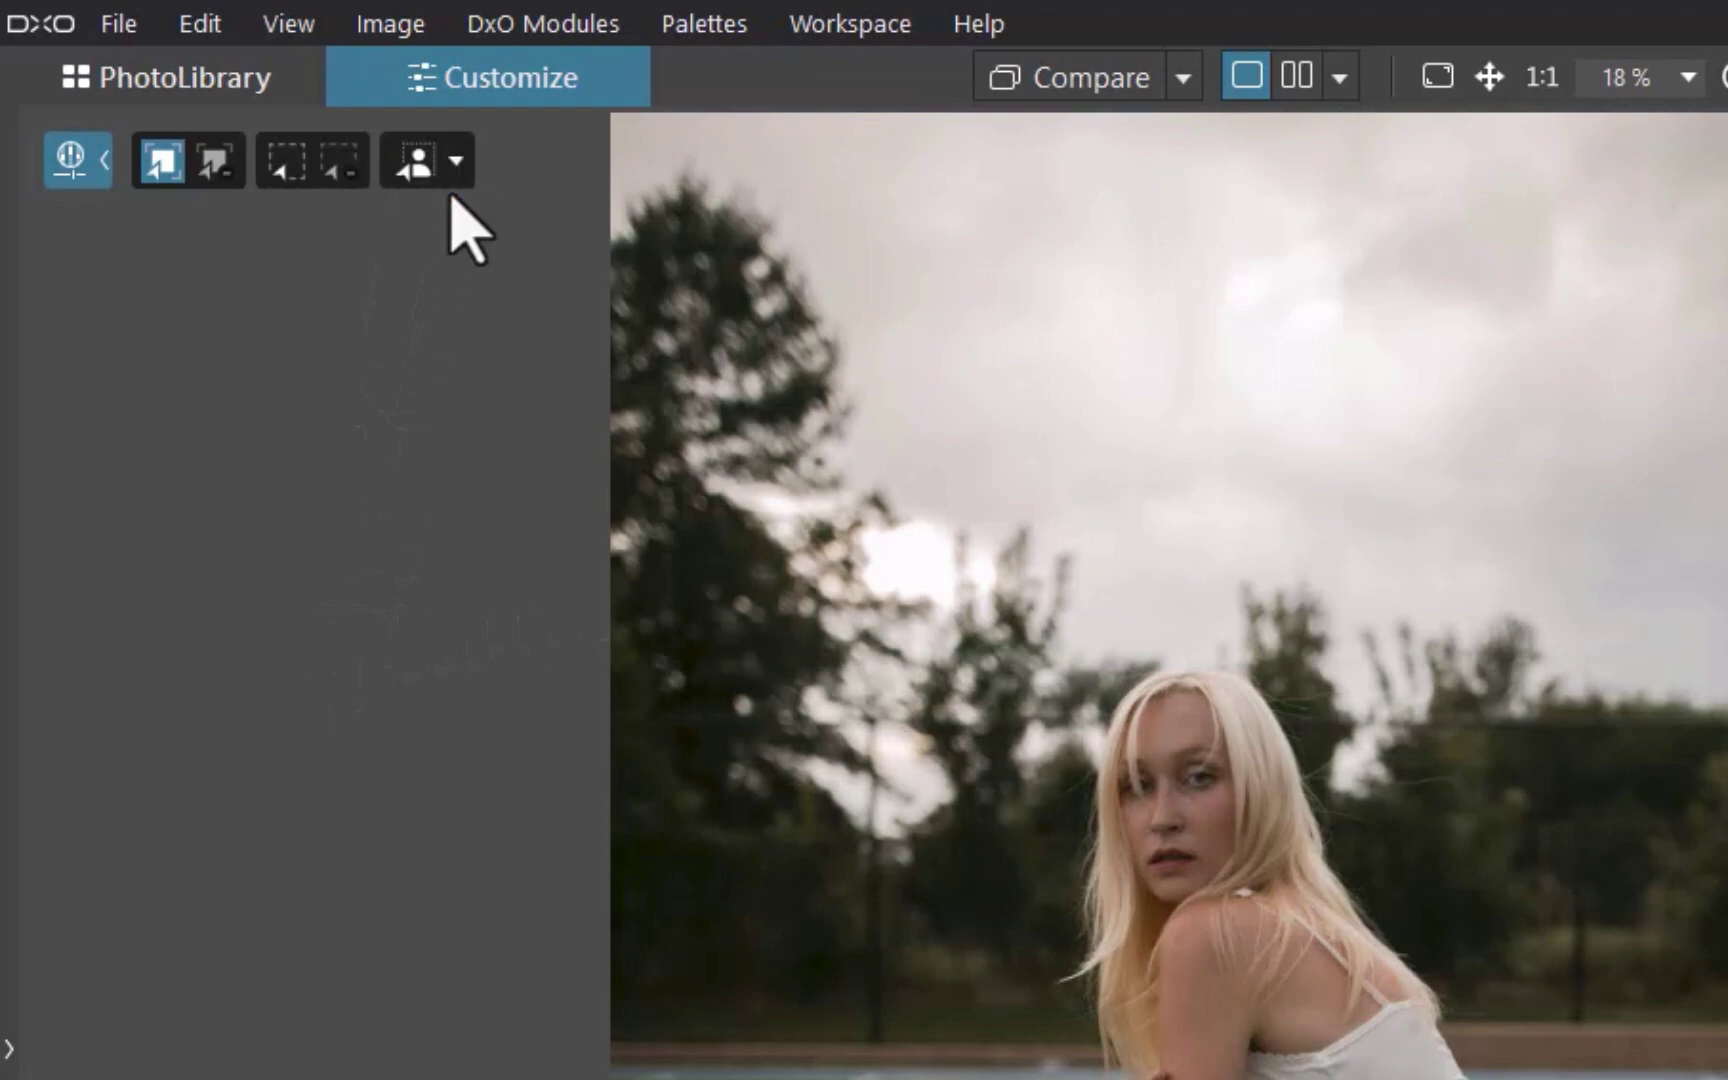
- Mask the skater with the People AI category and show the mask as a Color overlay
click(260, 99)
click(455, 162)
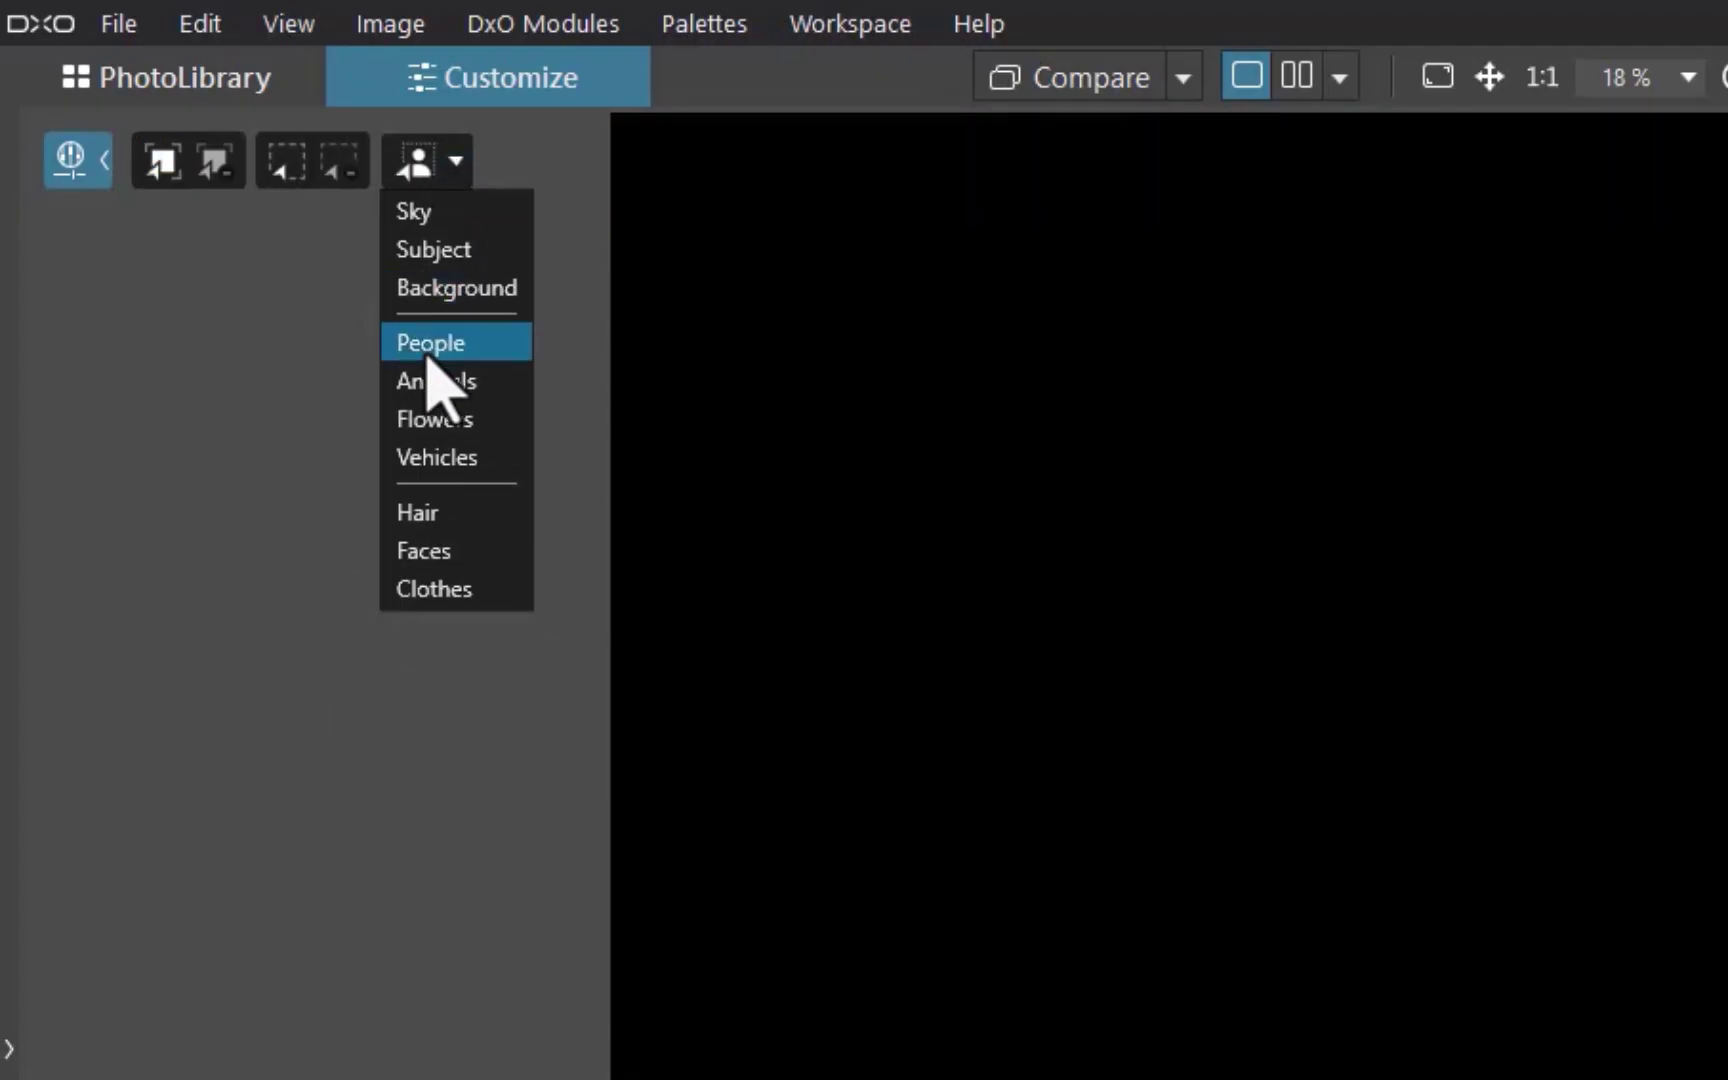
click(424, 345)
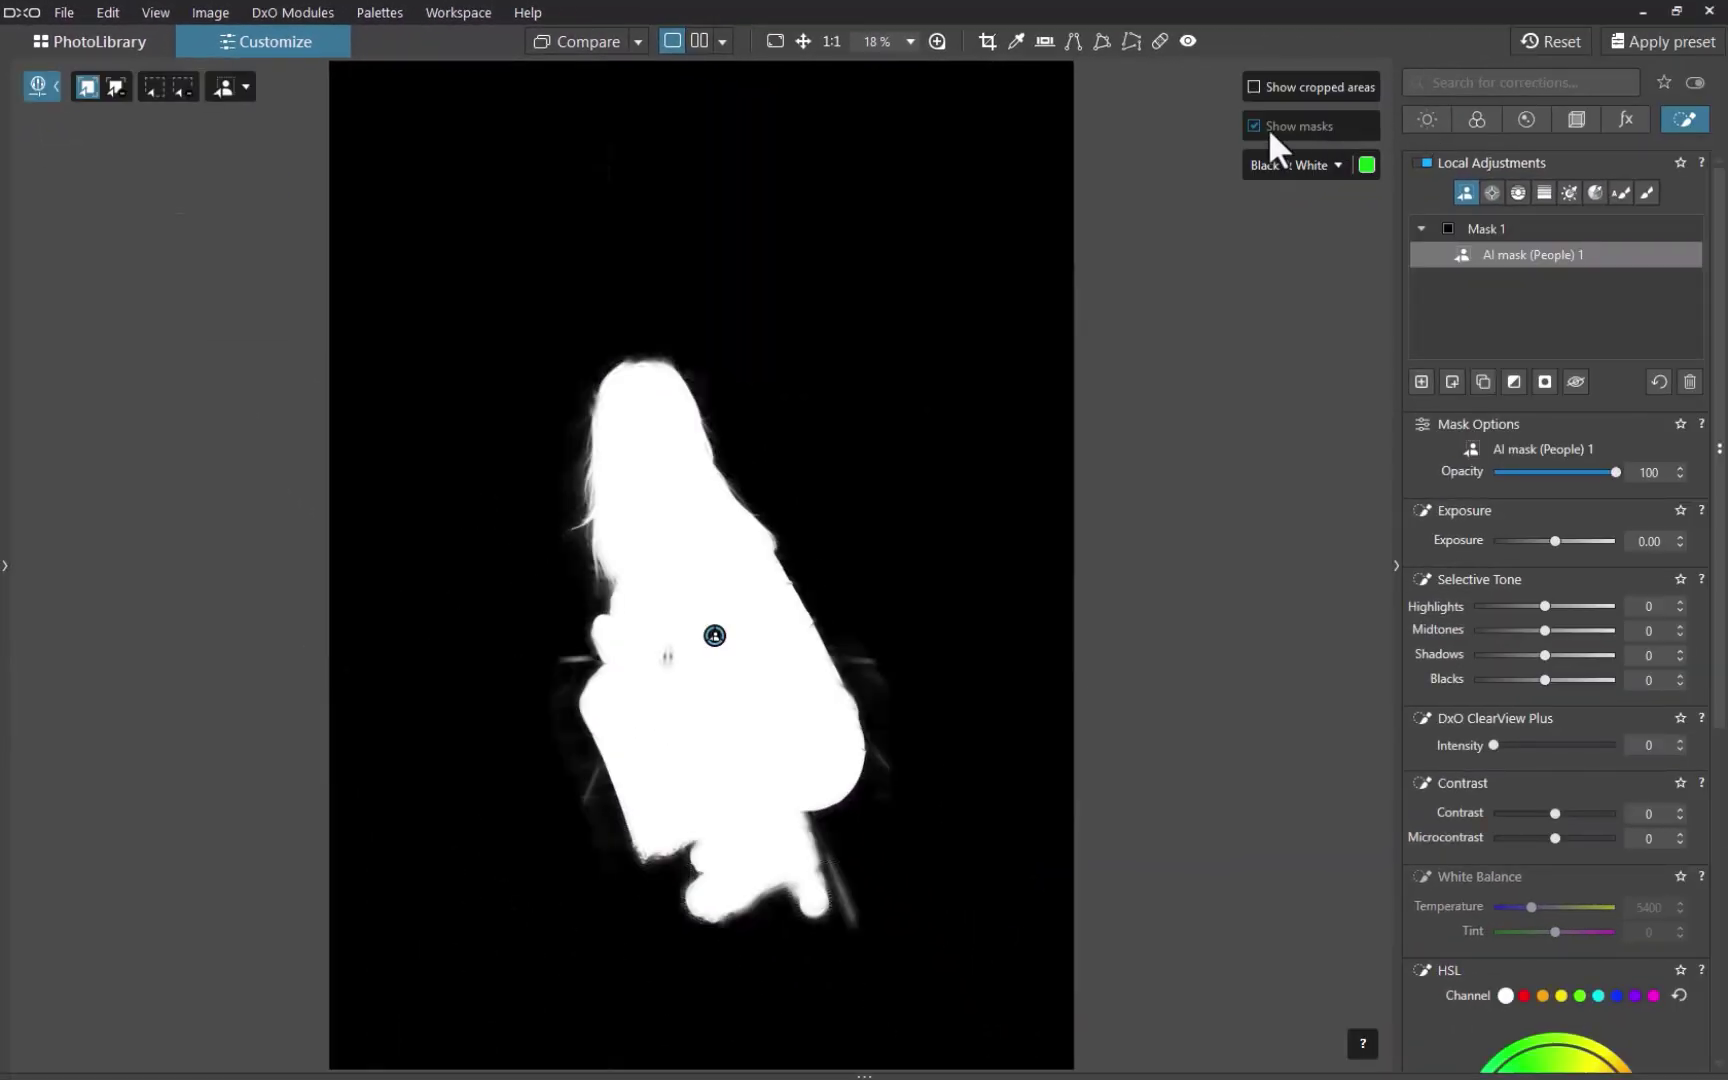
click(1282, 164)
click(1280, 192)
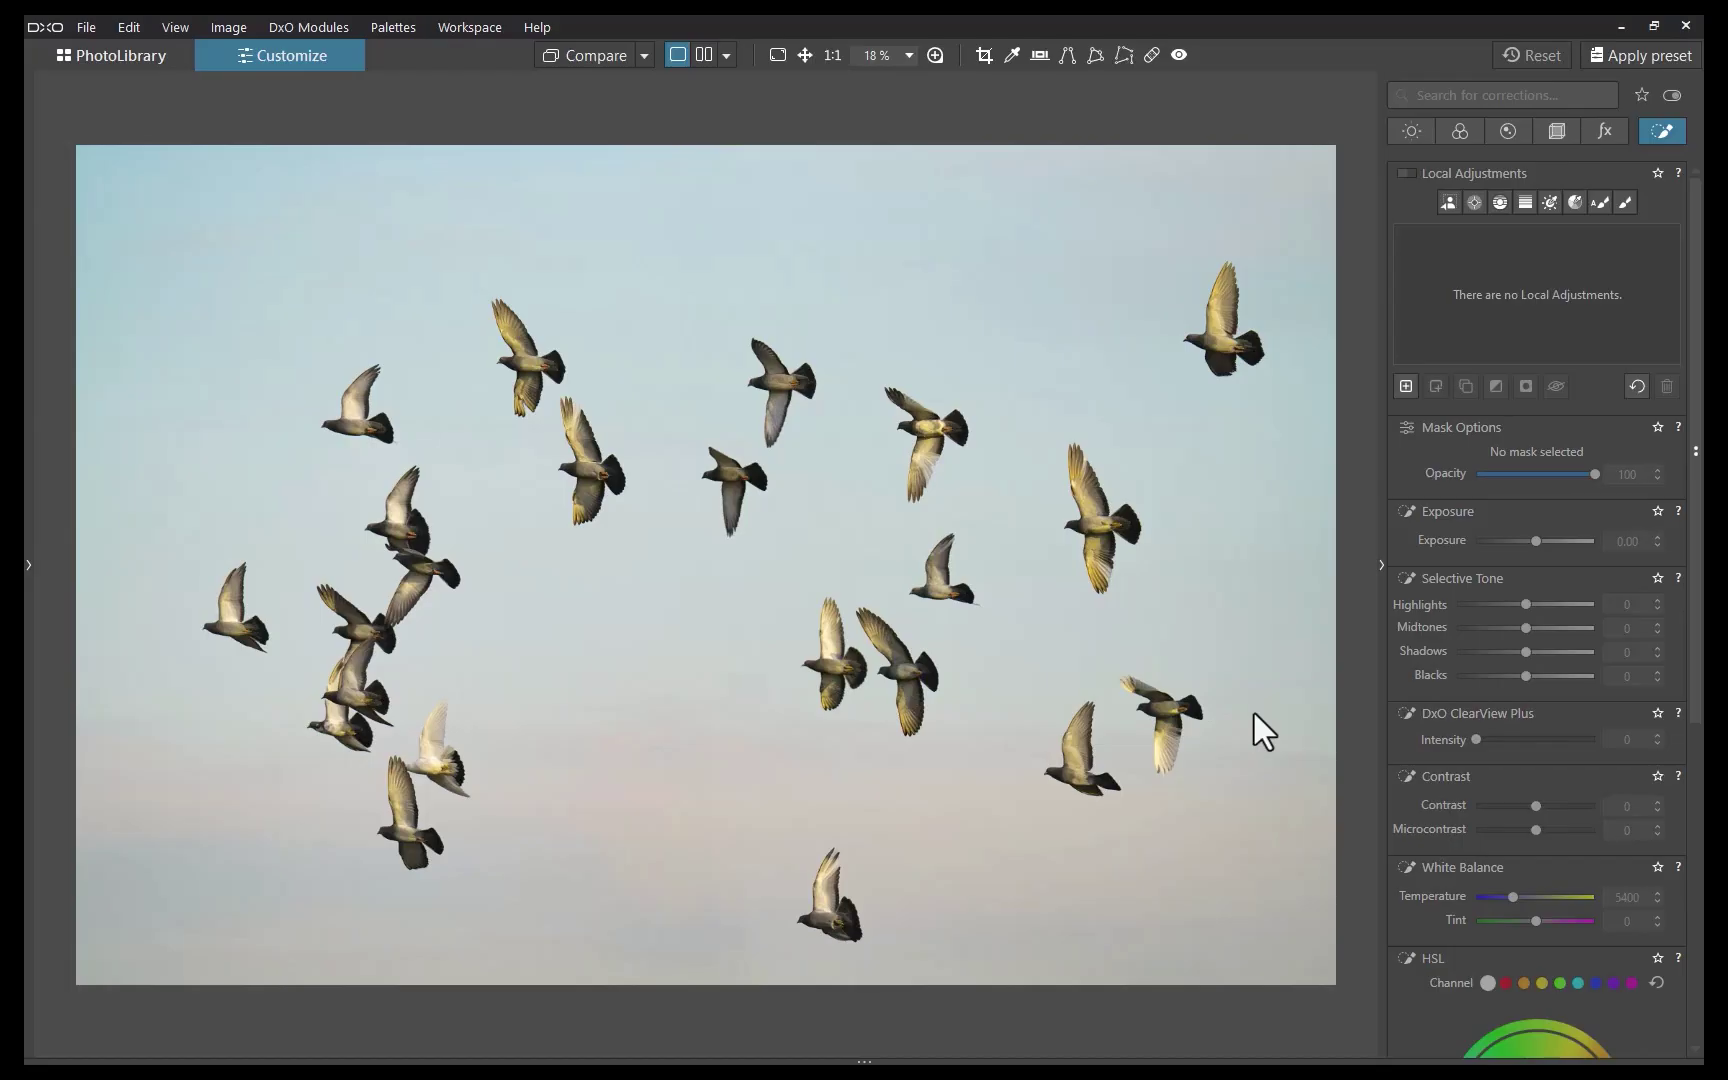
- Click each pigeon in turn with the AI Mask tool until all twenty birds are masked
click(1448, 202)
click(1222, 319)
click(1096, 509)
click(929, 431)
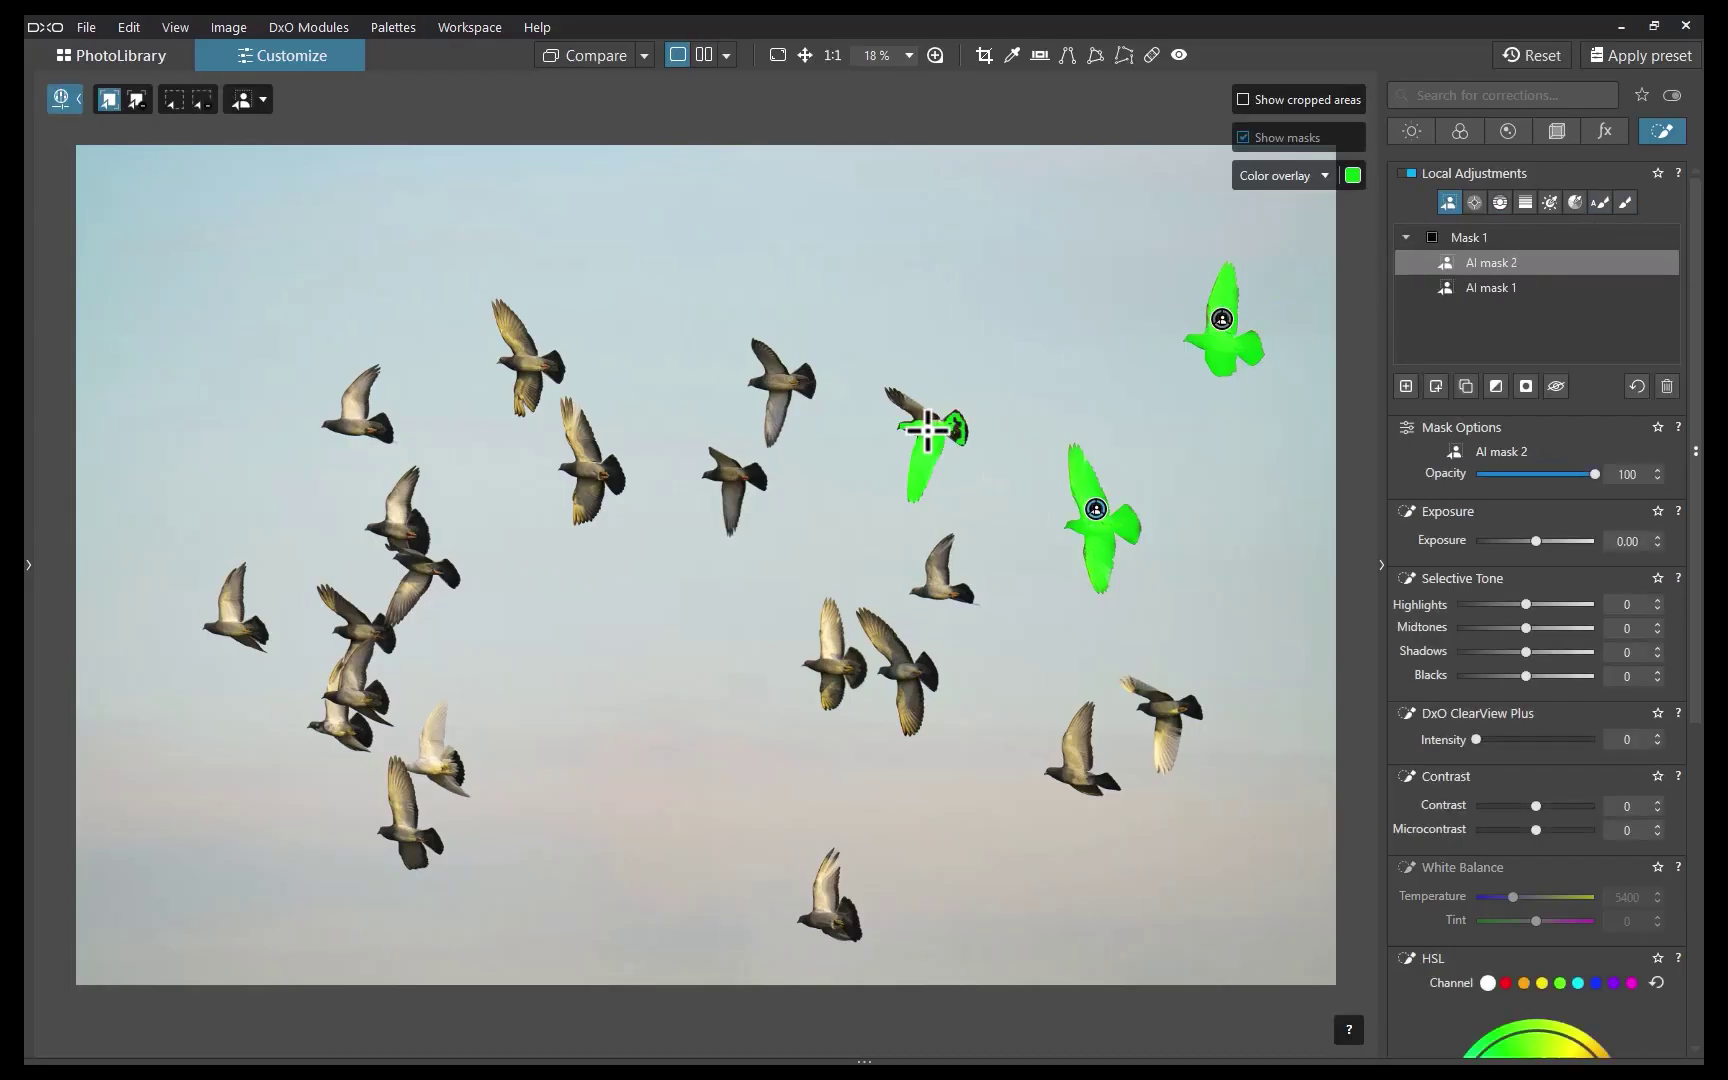
click(942, 575)
click(910, 680)
click(887, 646)
click(836, 666)
click(782, 392)
click(733, 479)
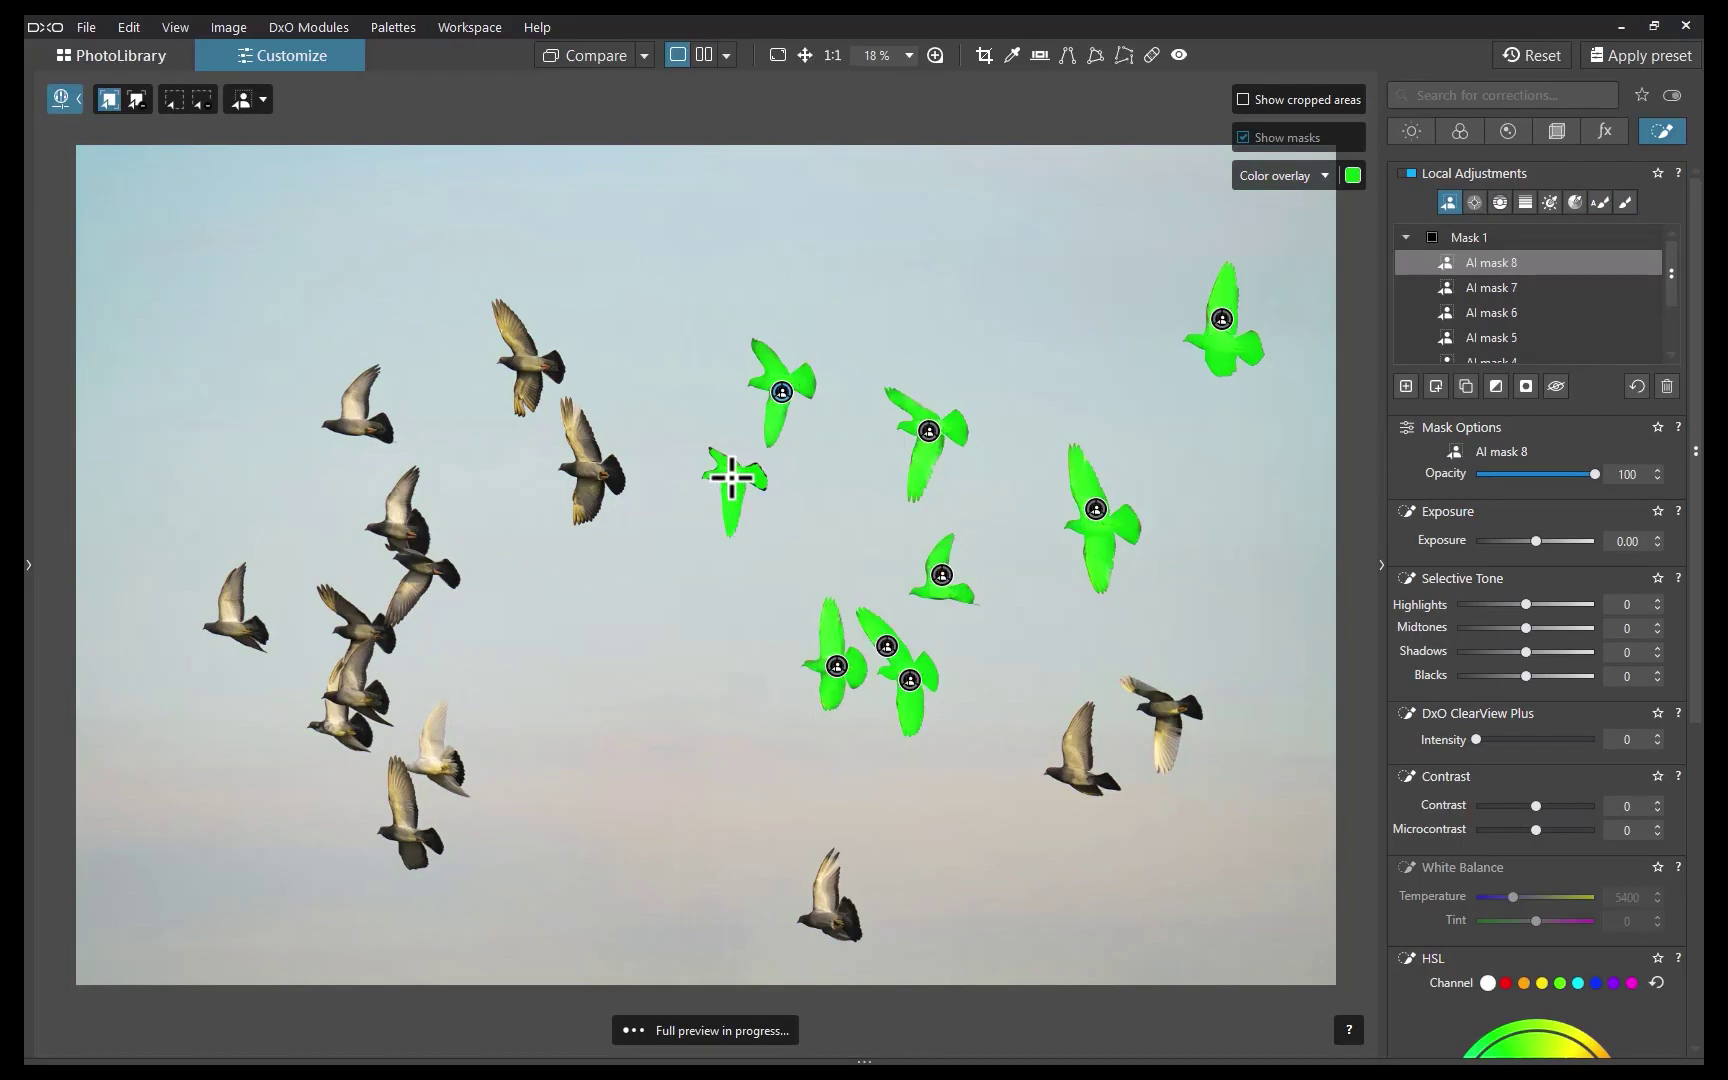
click(598, 469)
click(522, 358)
click(354, 420)
click(397, 522)
click(415, 585)
click(233, 617)
click(350, 676)
click(433, 759)
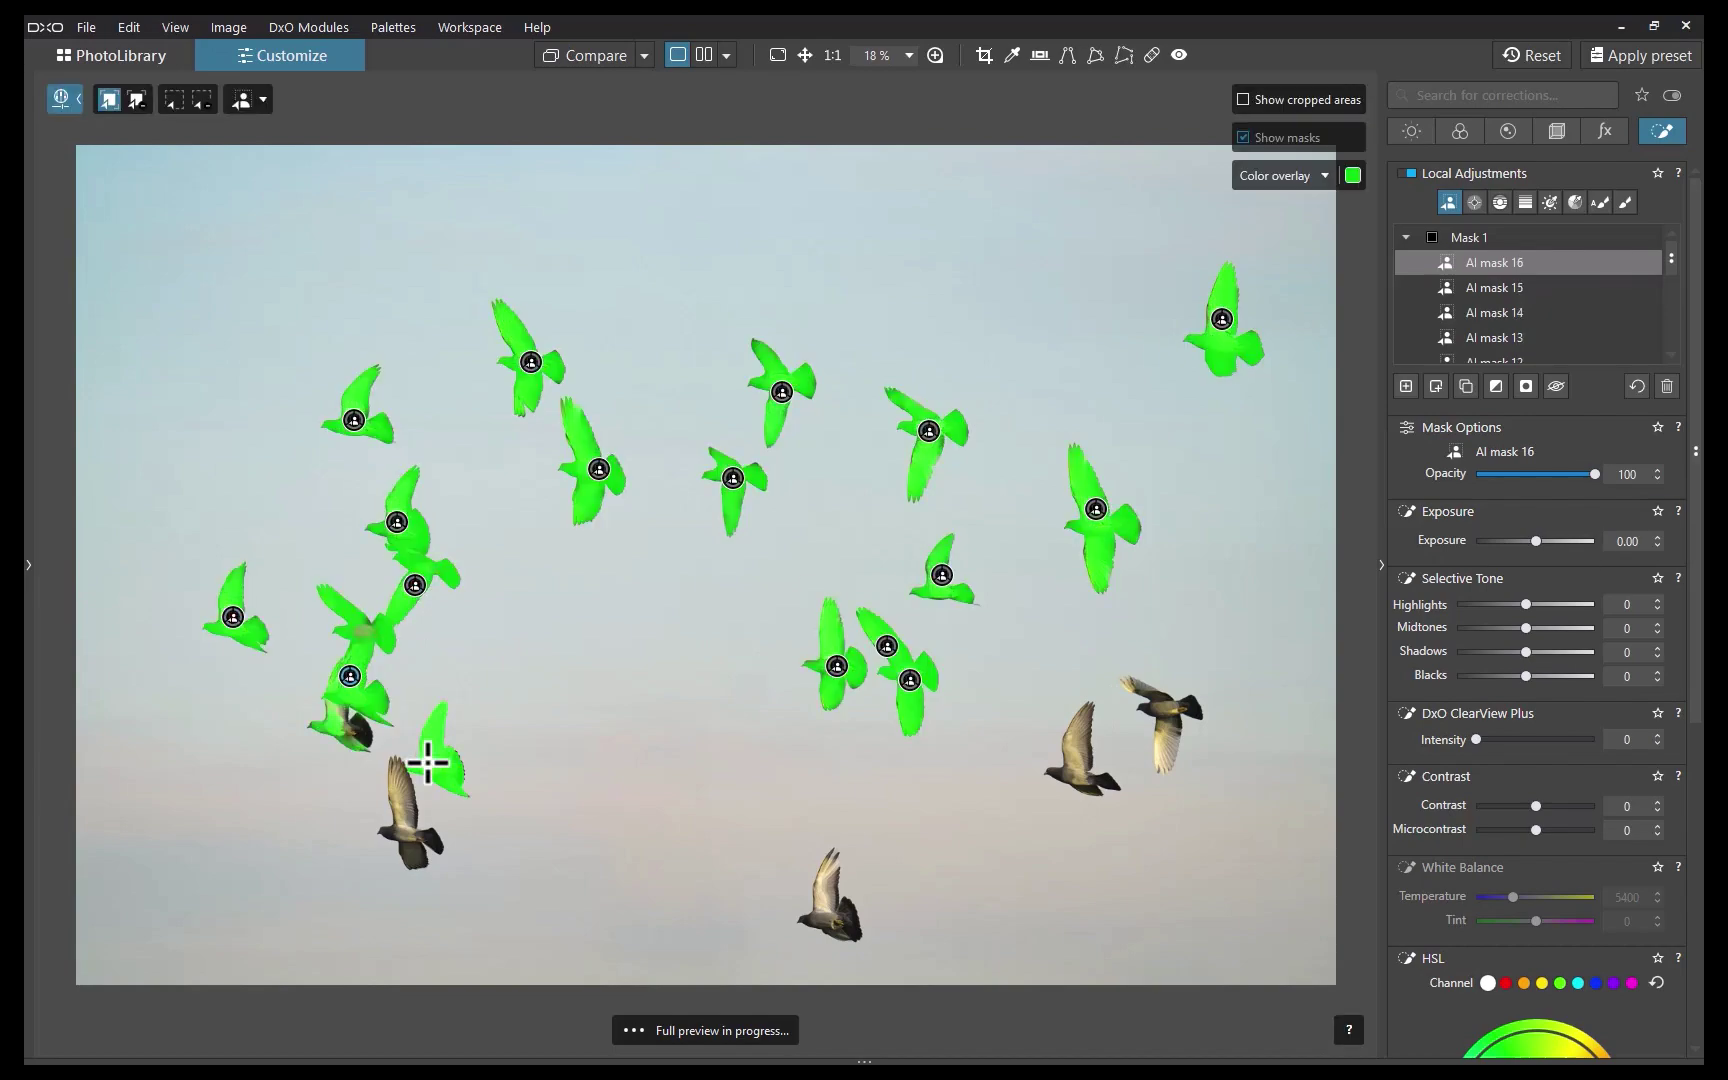
click(401, 809)
click(831, 909)
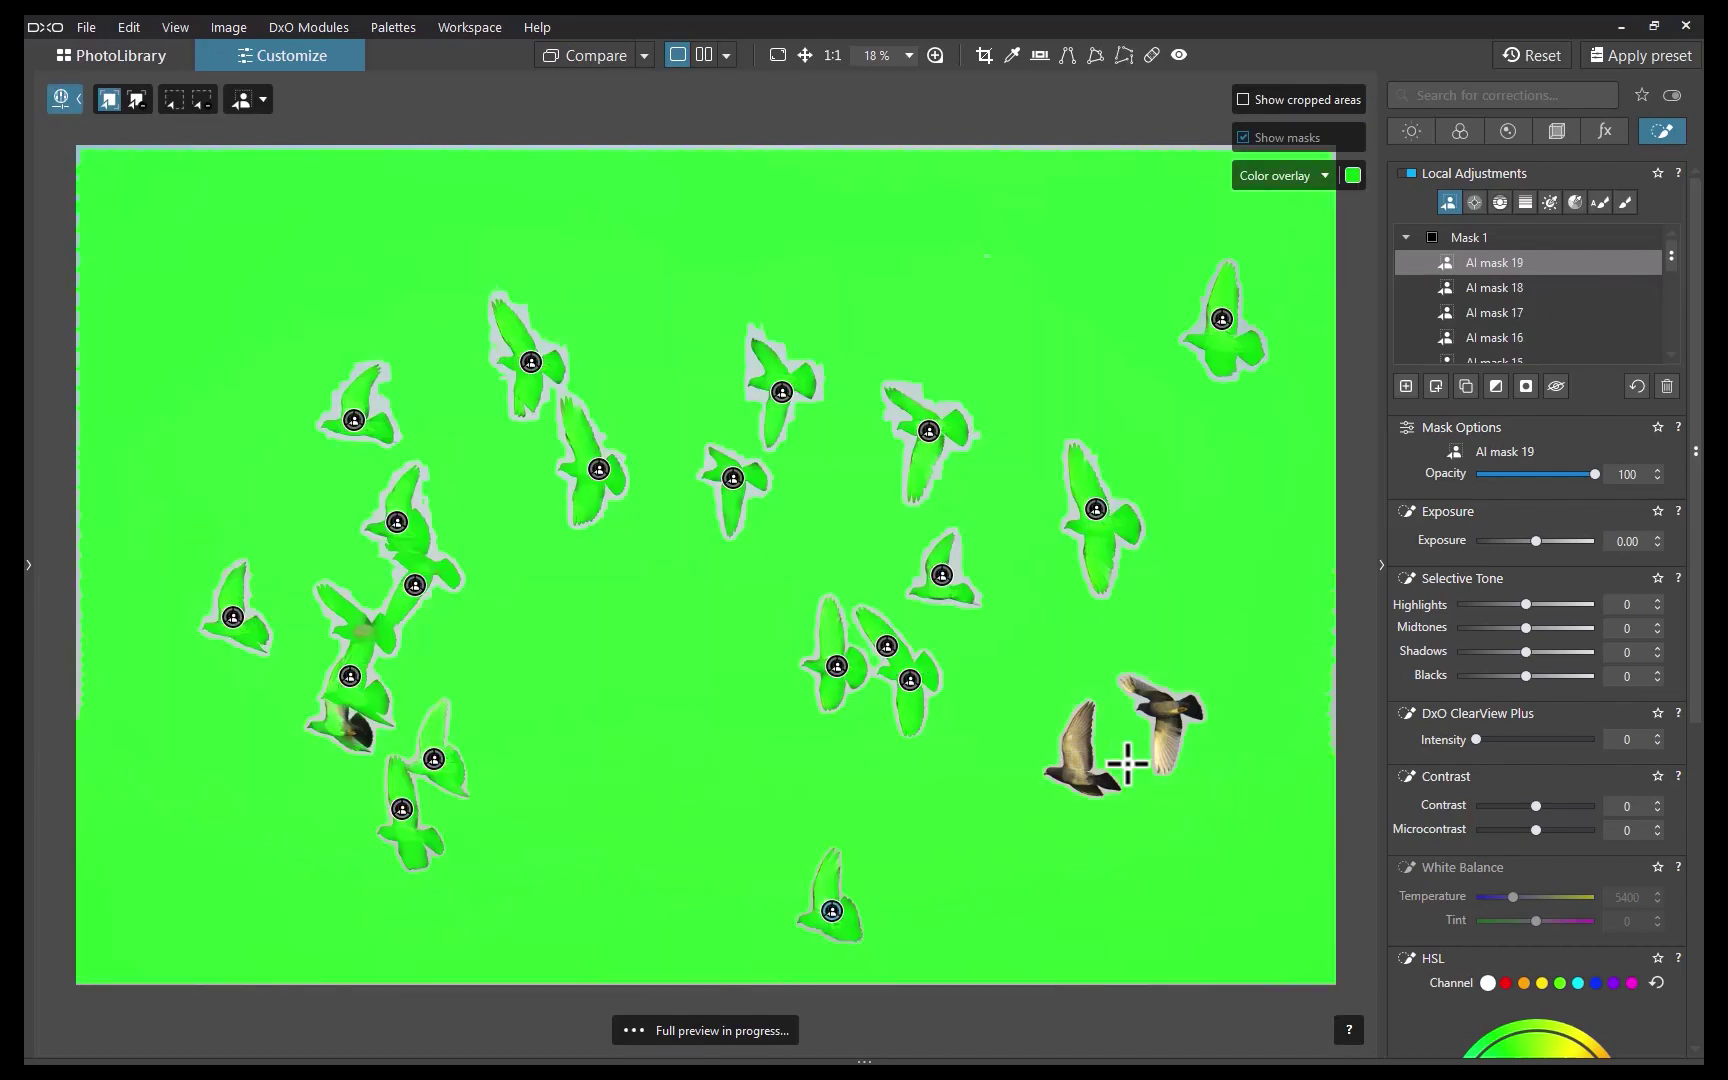
click(1071, 759)
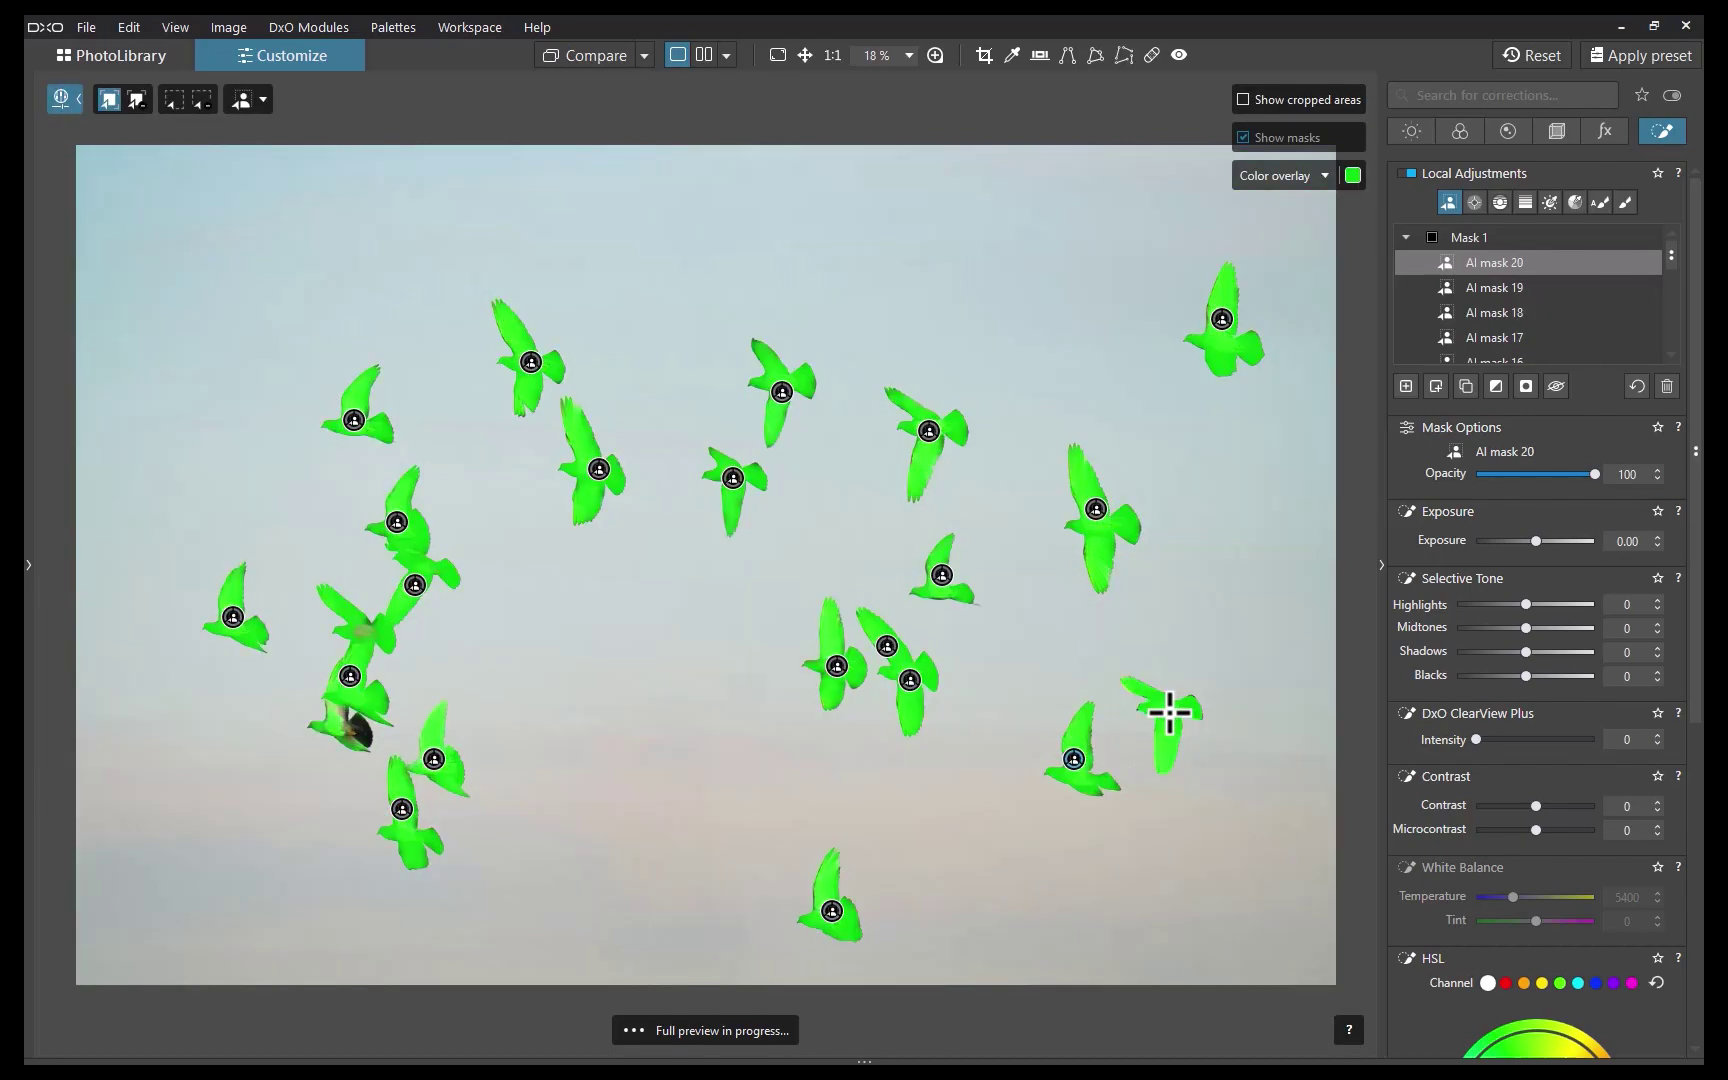
- Clear the bird masks and preview the Animals category in the AI Mask list
key(Escape)
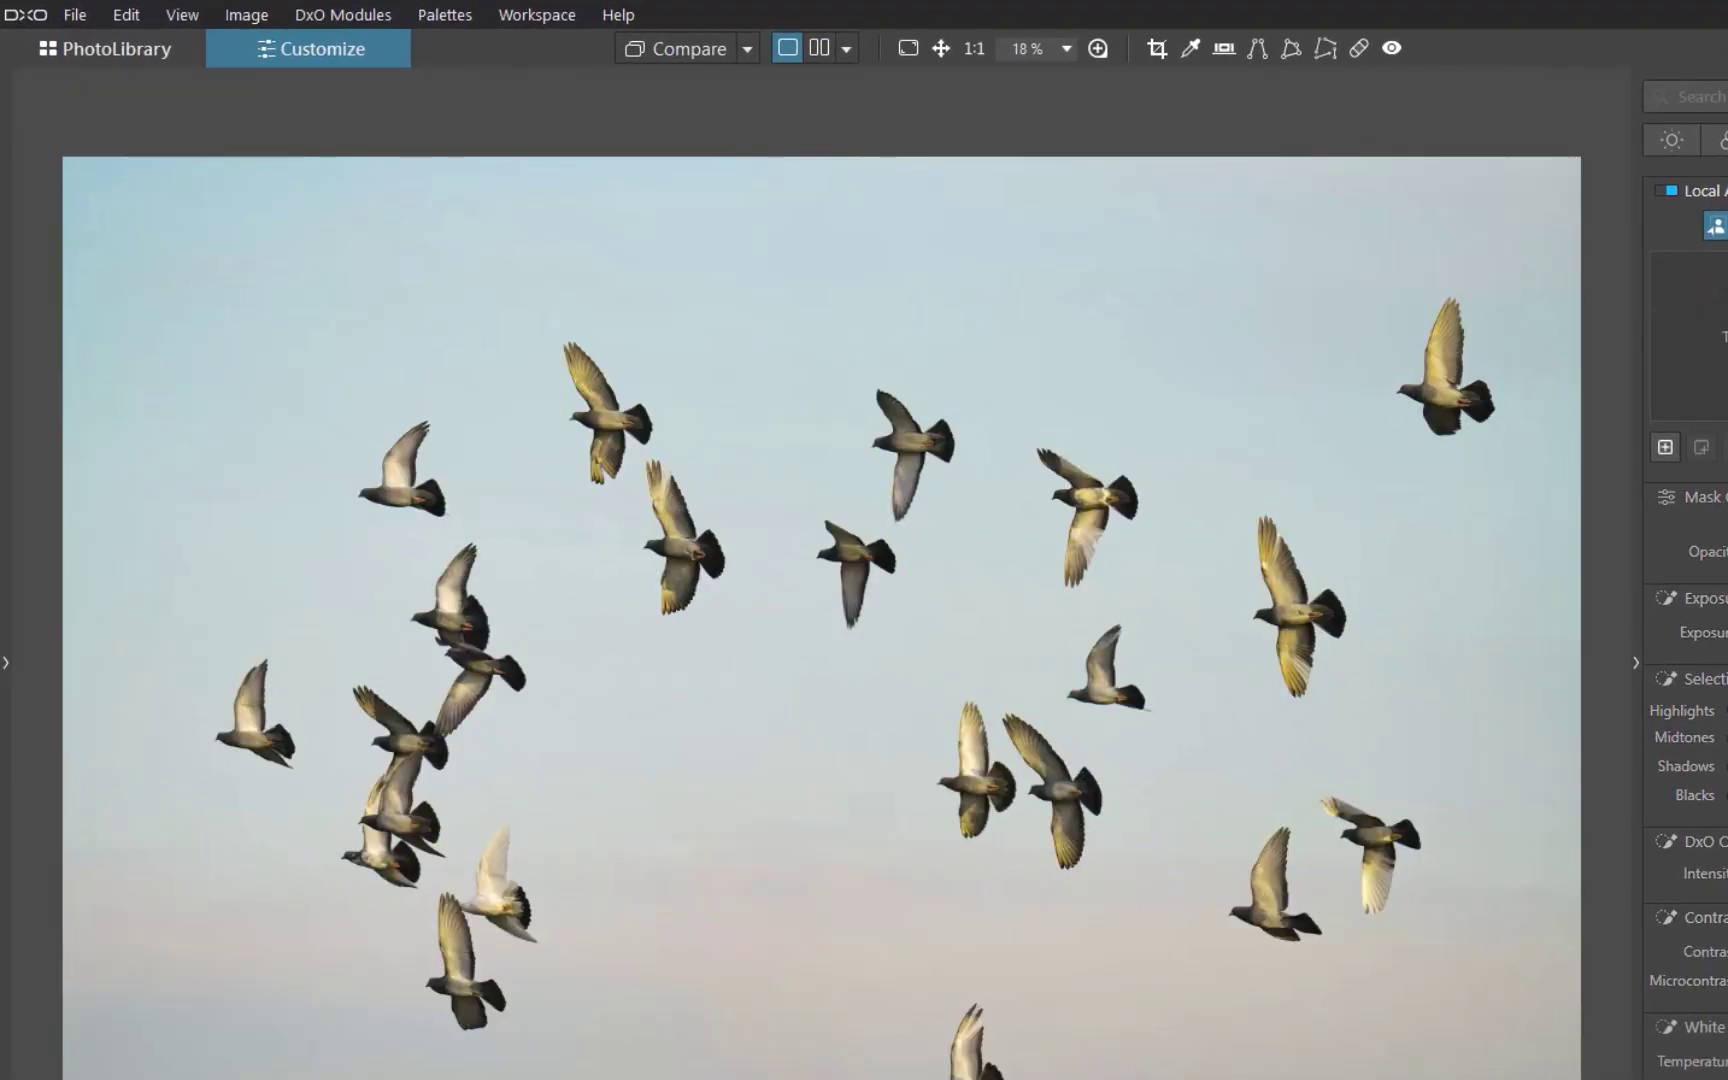
click(288, 100)
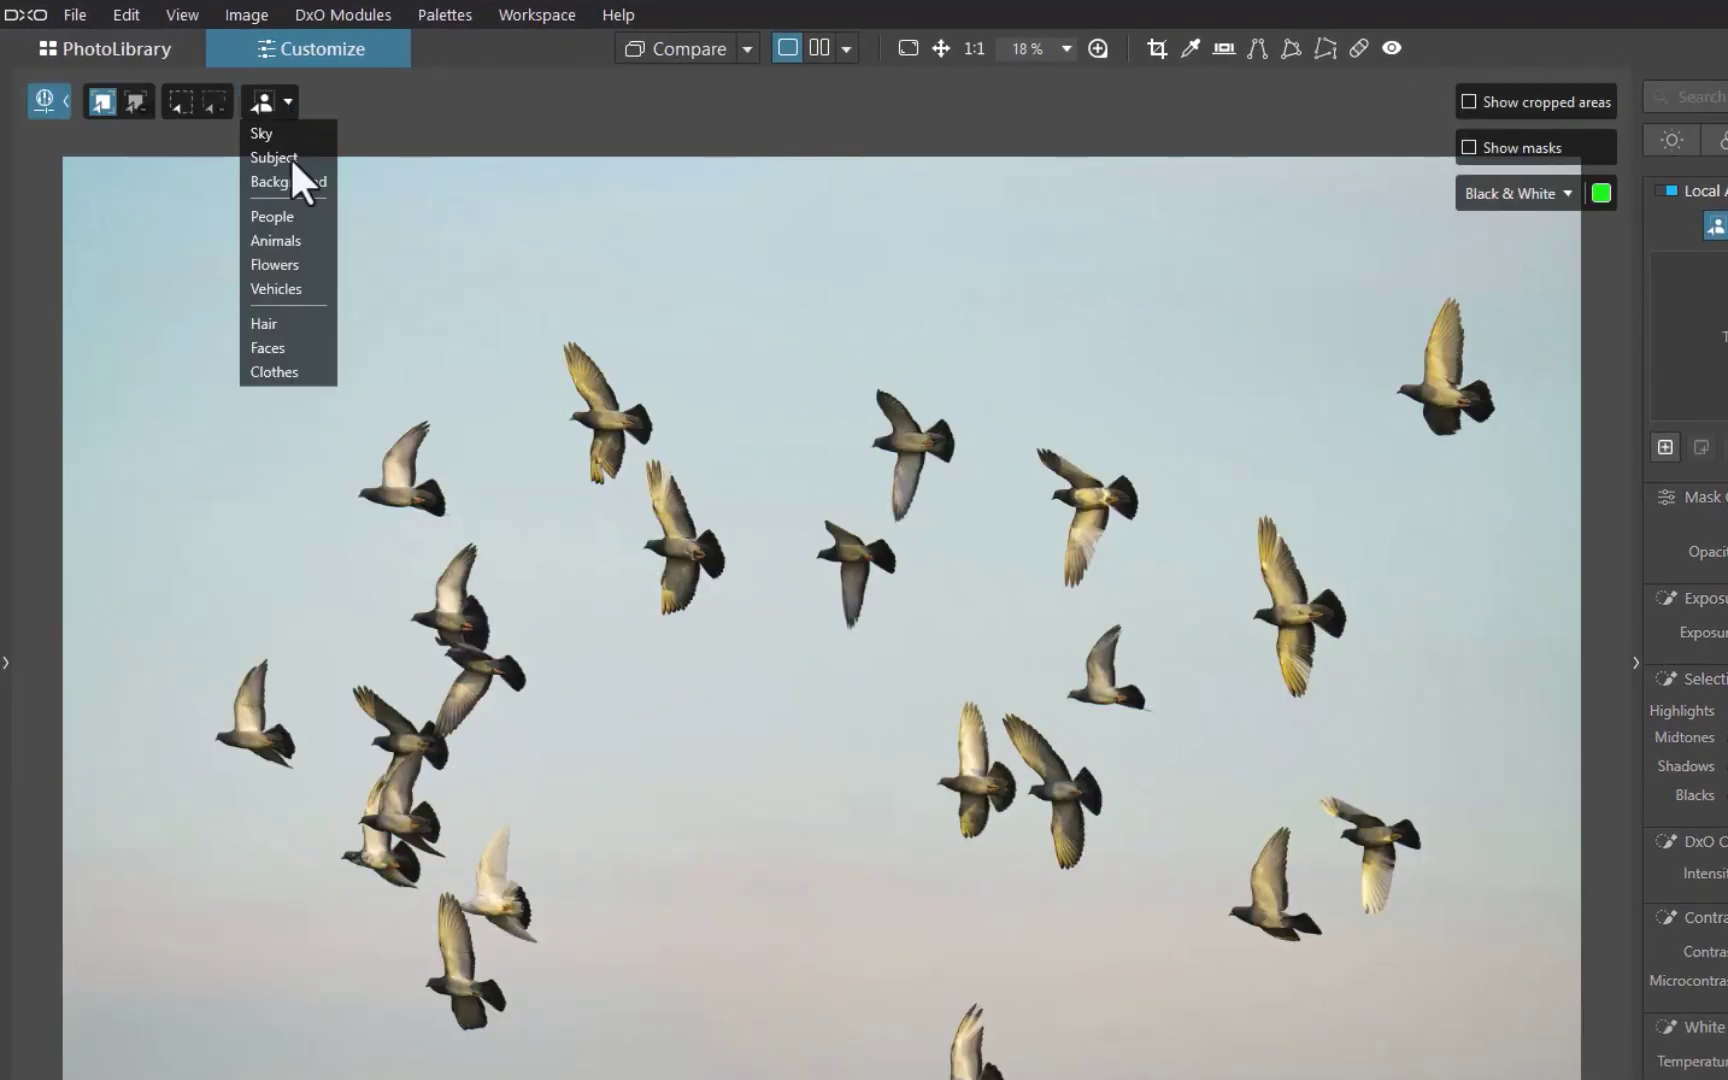
mouse_move(275, 240)
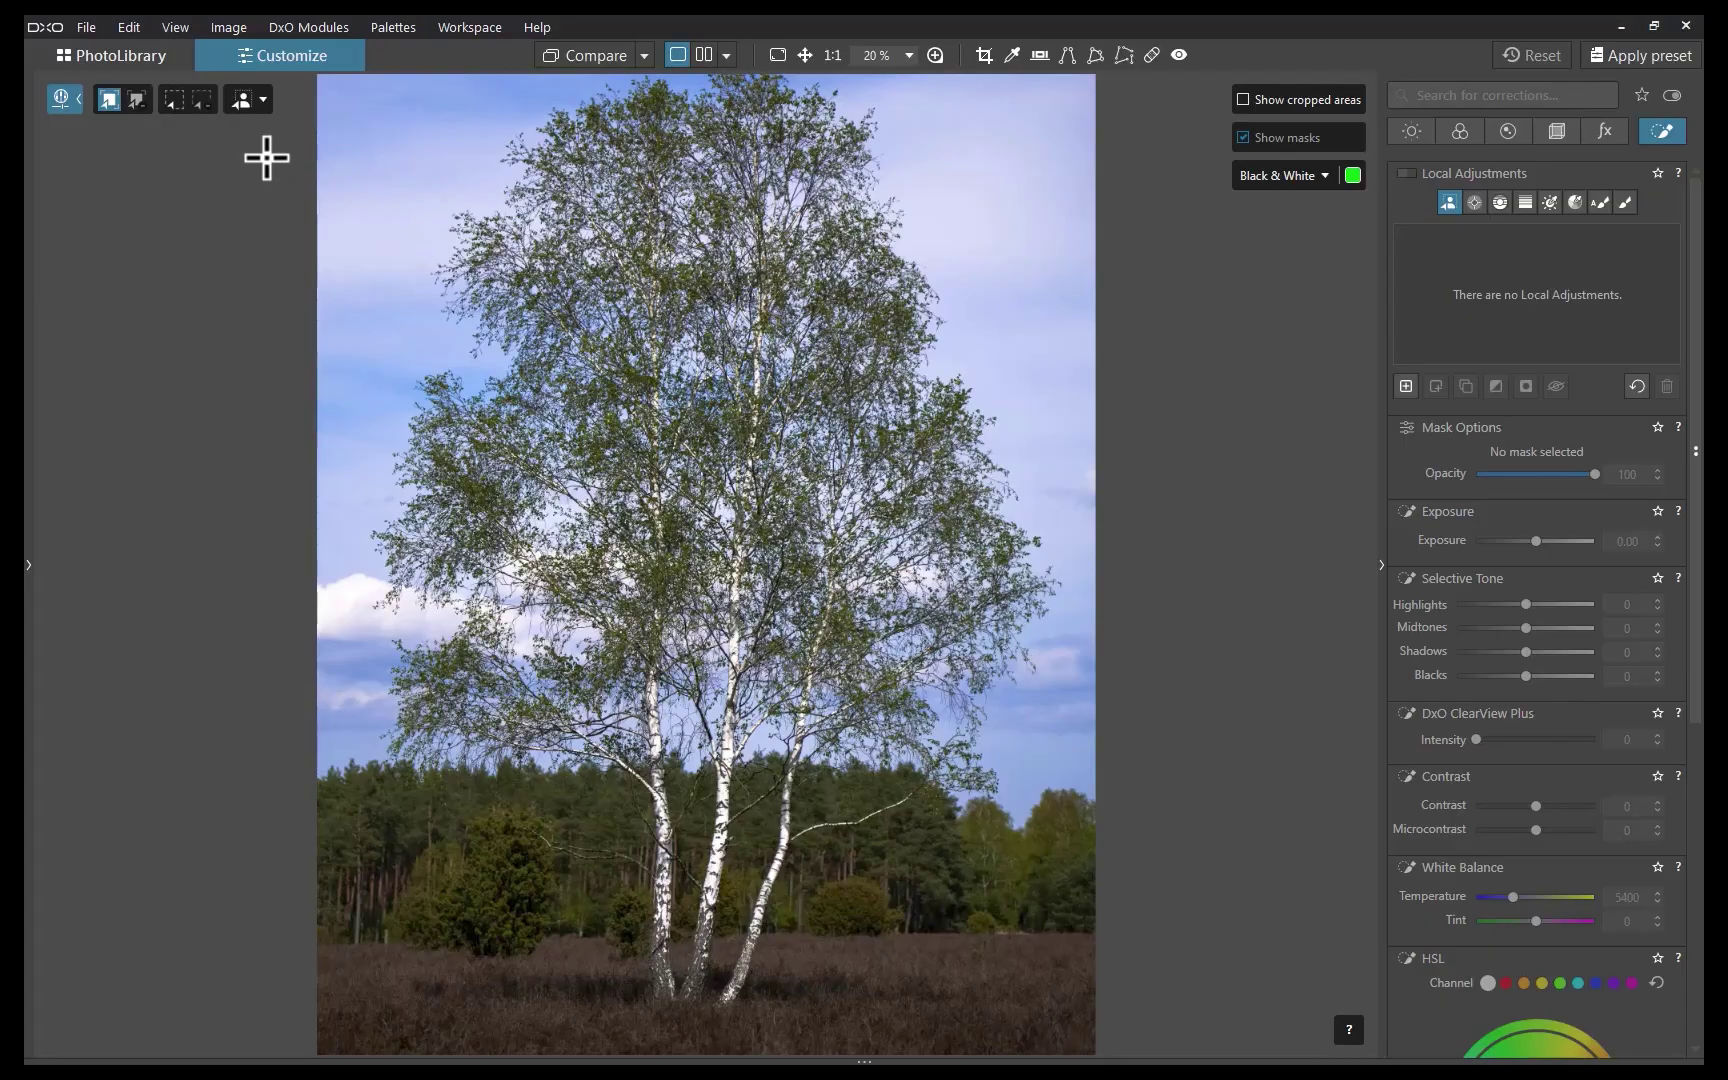
- Apply the Flowers AI mask category to cover the birch tree's crown and trunks
click(263, 99)
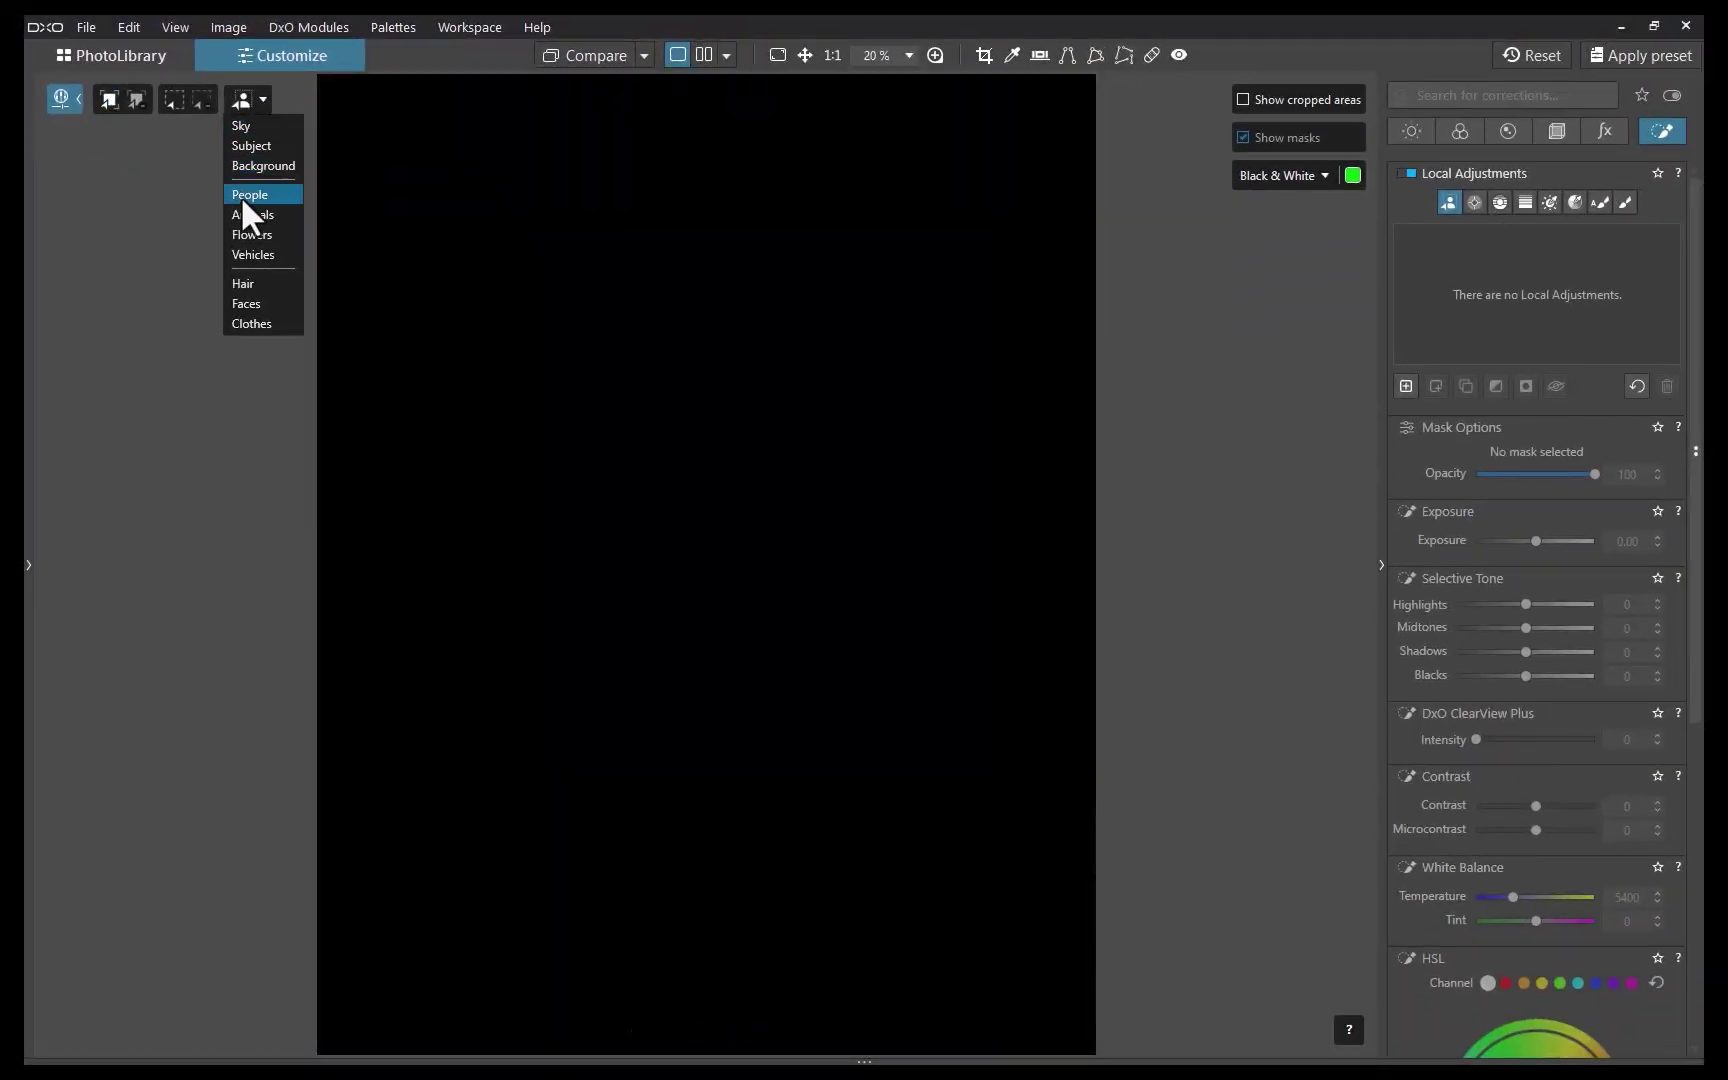
click(246, 236)
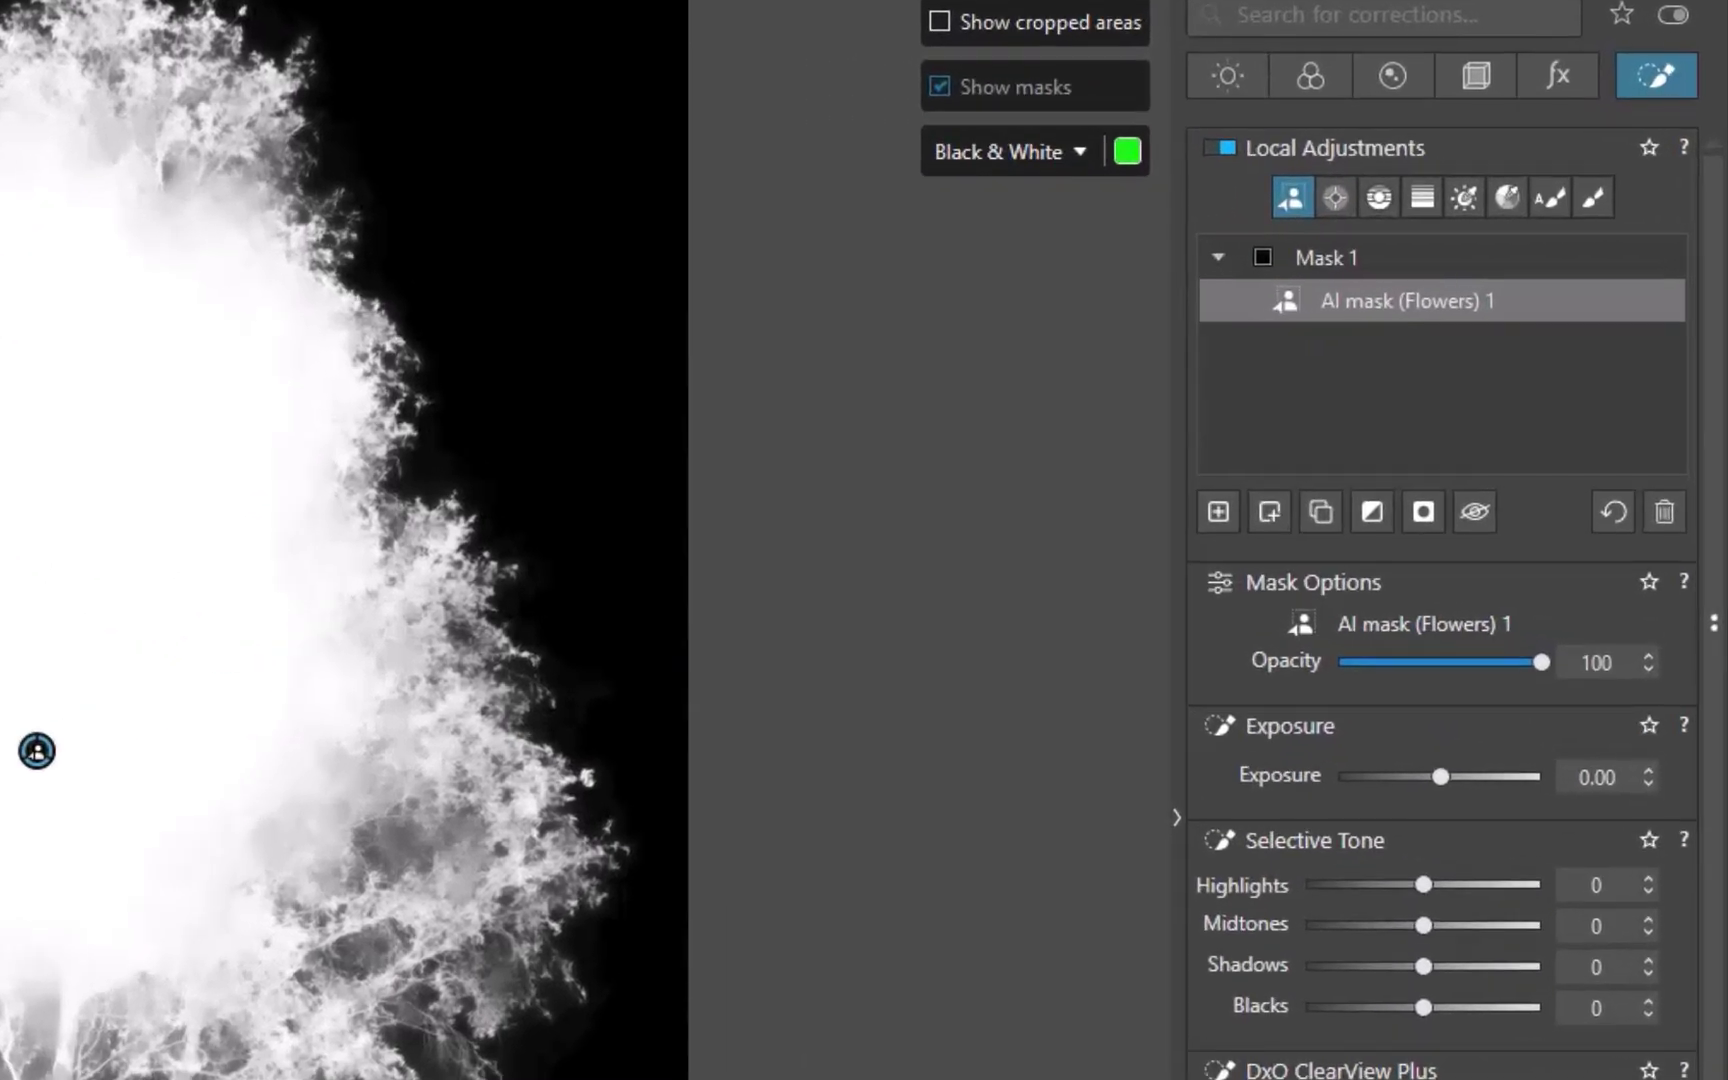
- Draw a control line across the trunks where they meet the forest
mouse_move(1490, 237)
click(1379, 197)
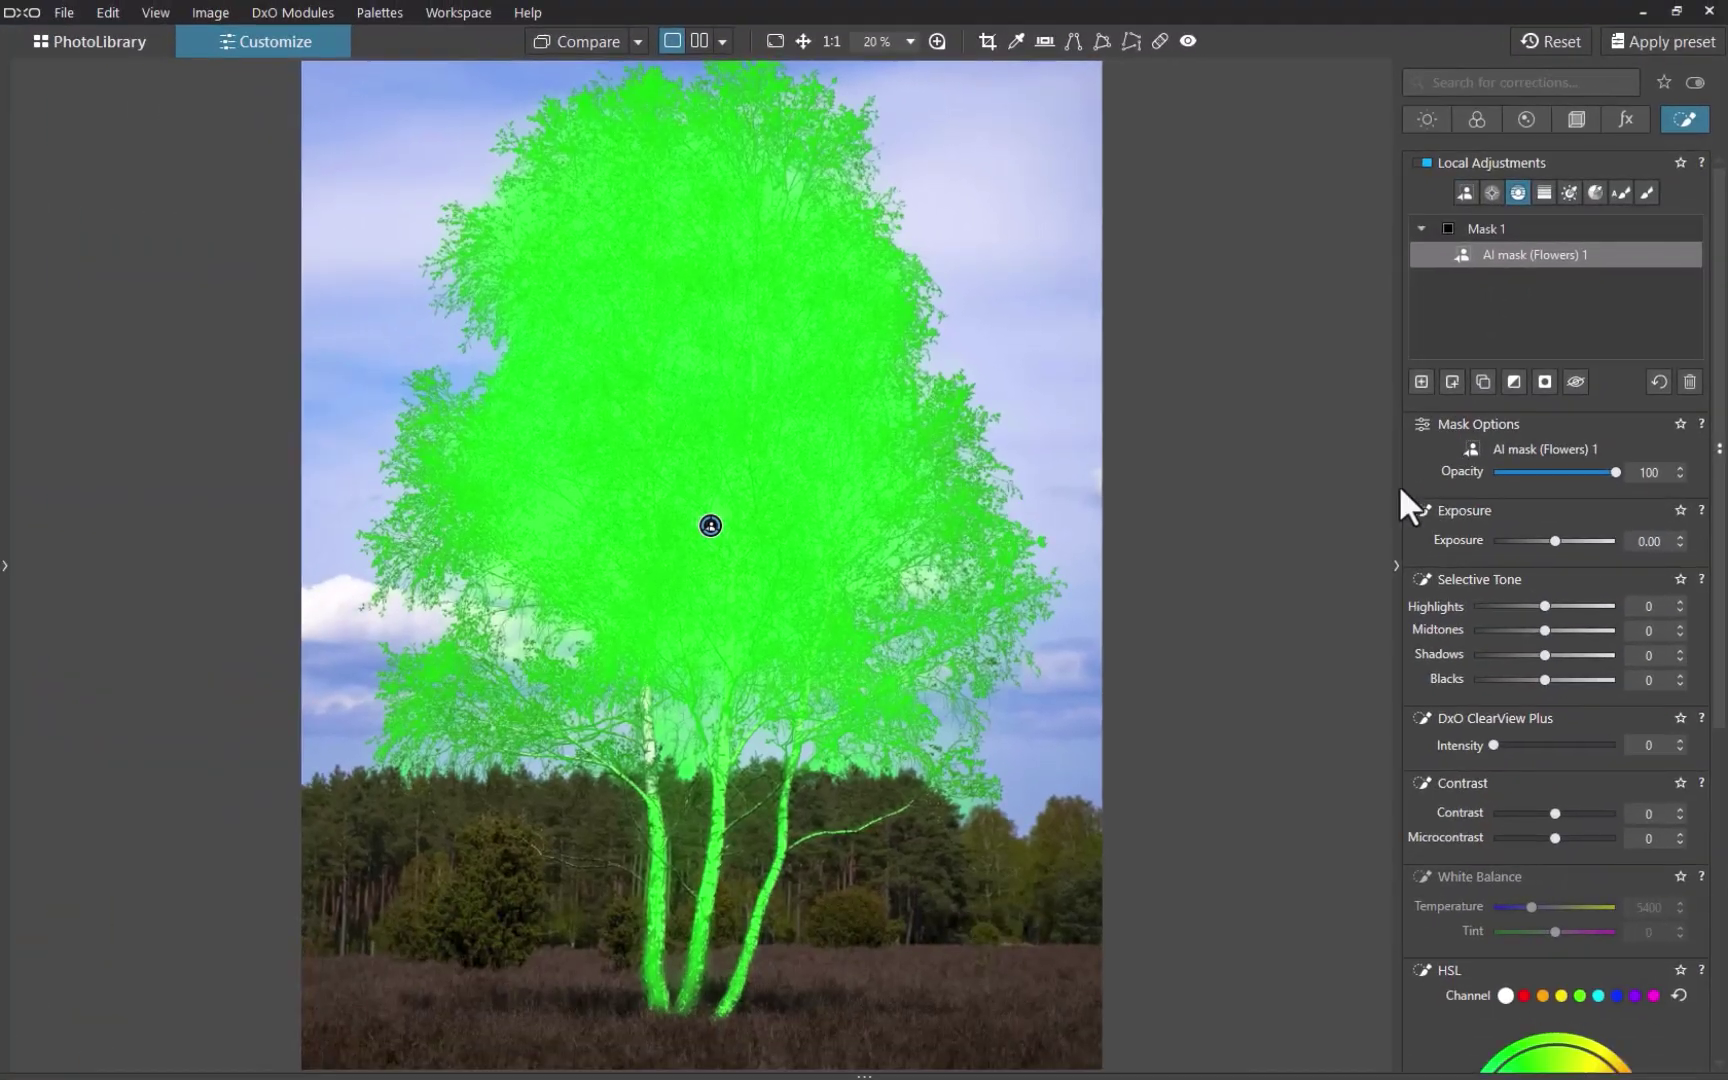
mouse_move(706, 771)
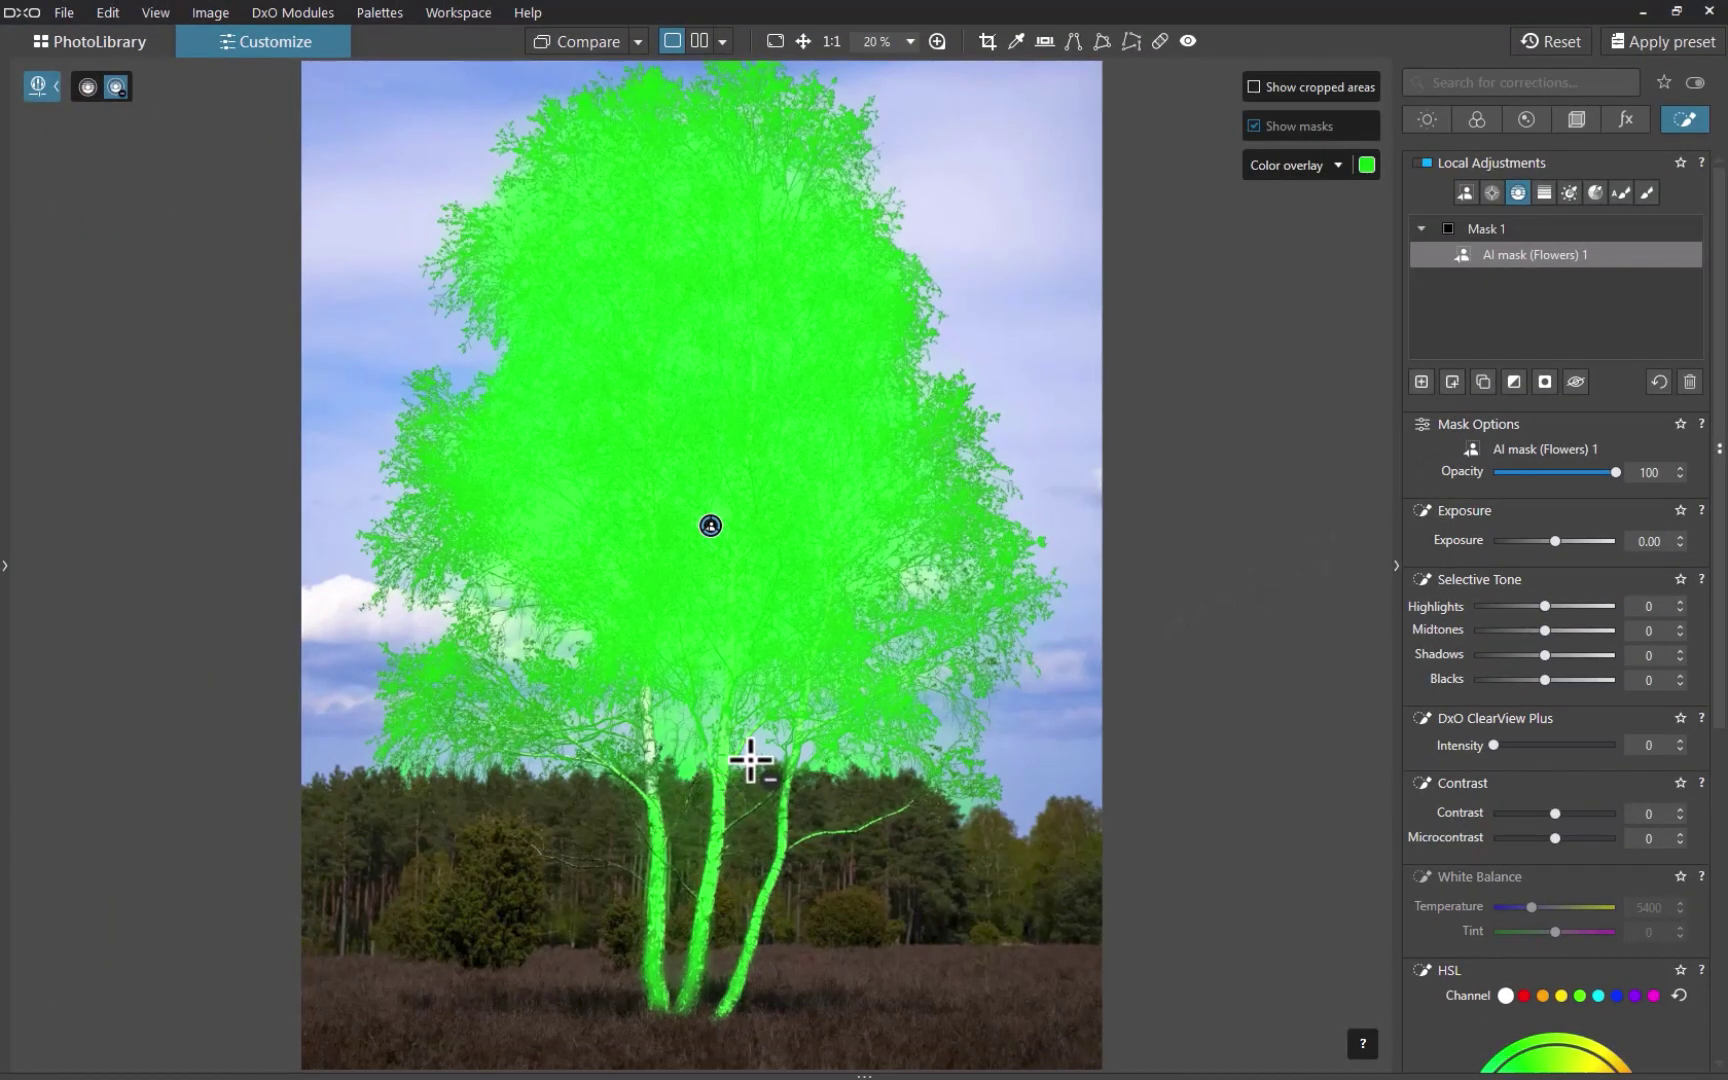
drag(752, 757, 751, 819)
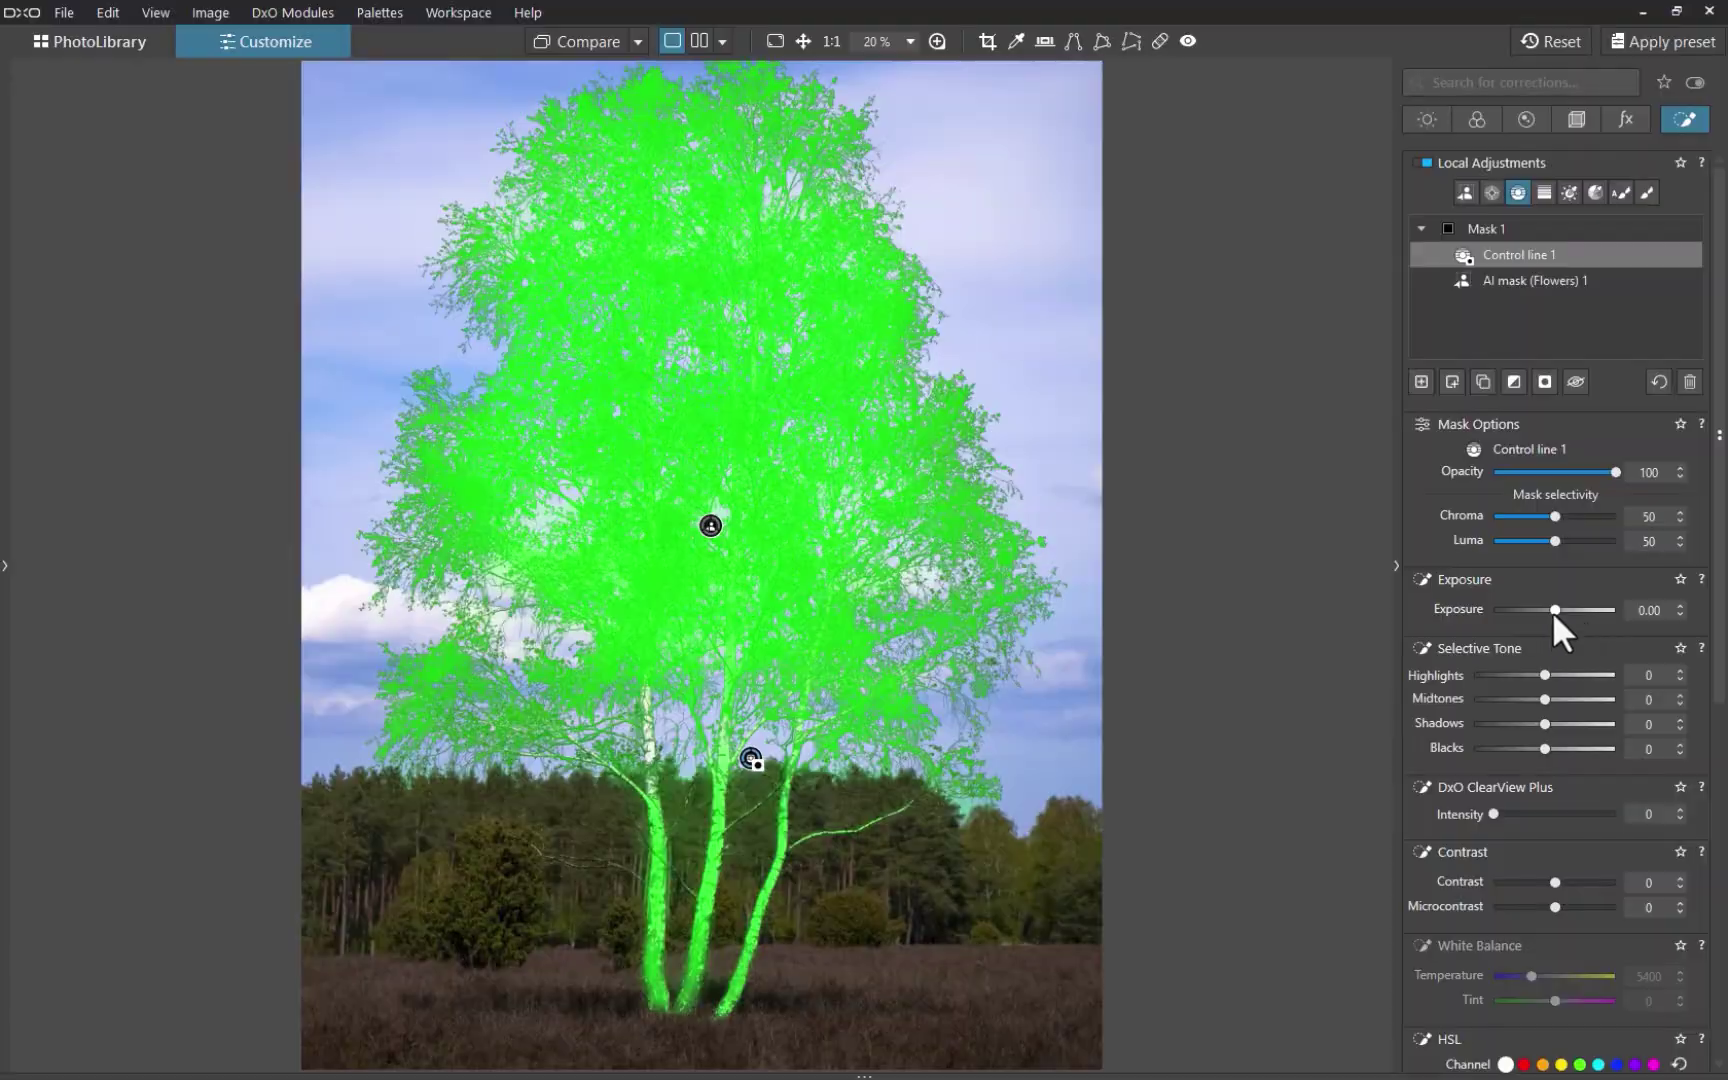
- Switch the mask display style to Black & White
mouse_move(1258, 113)
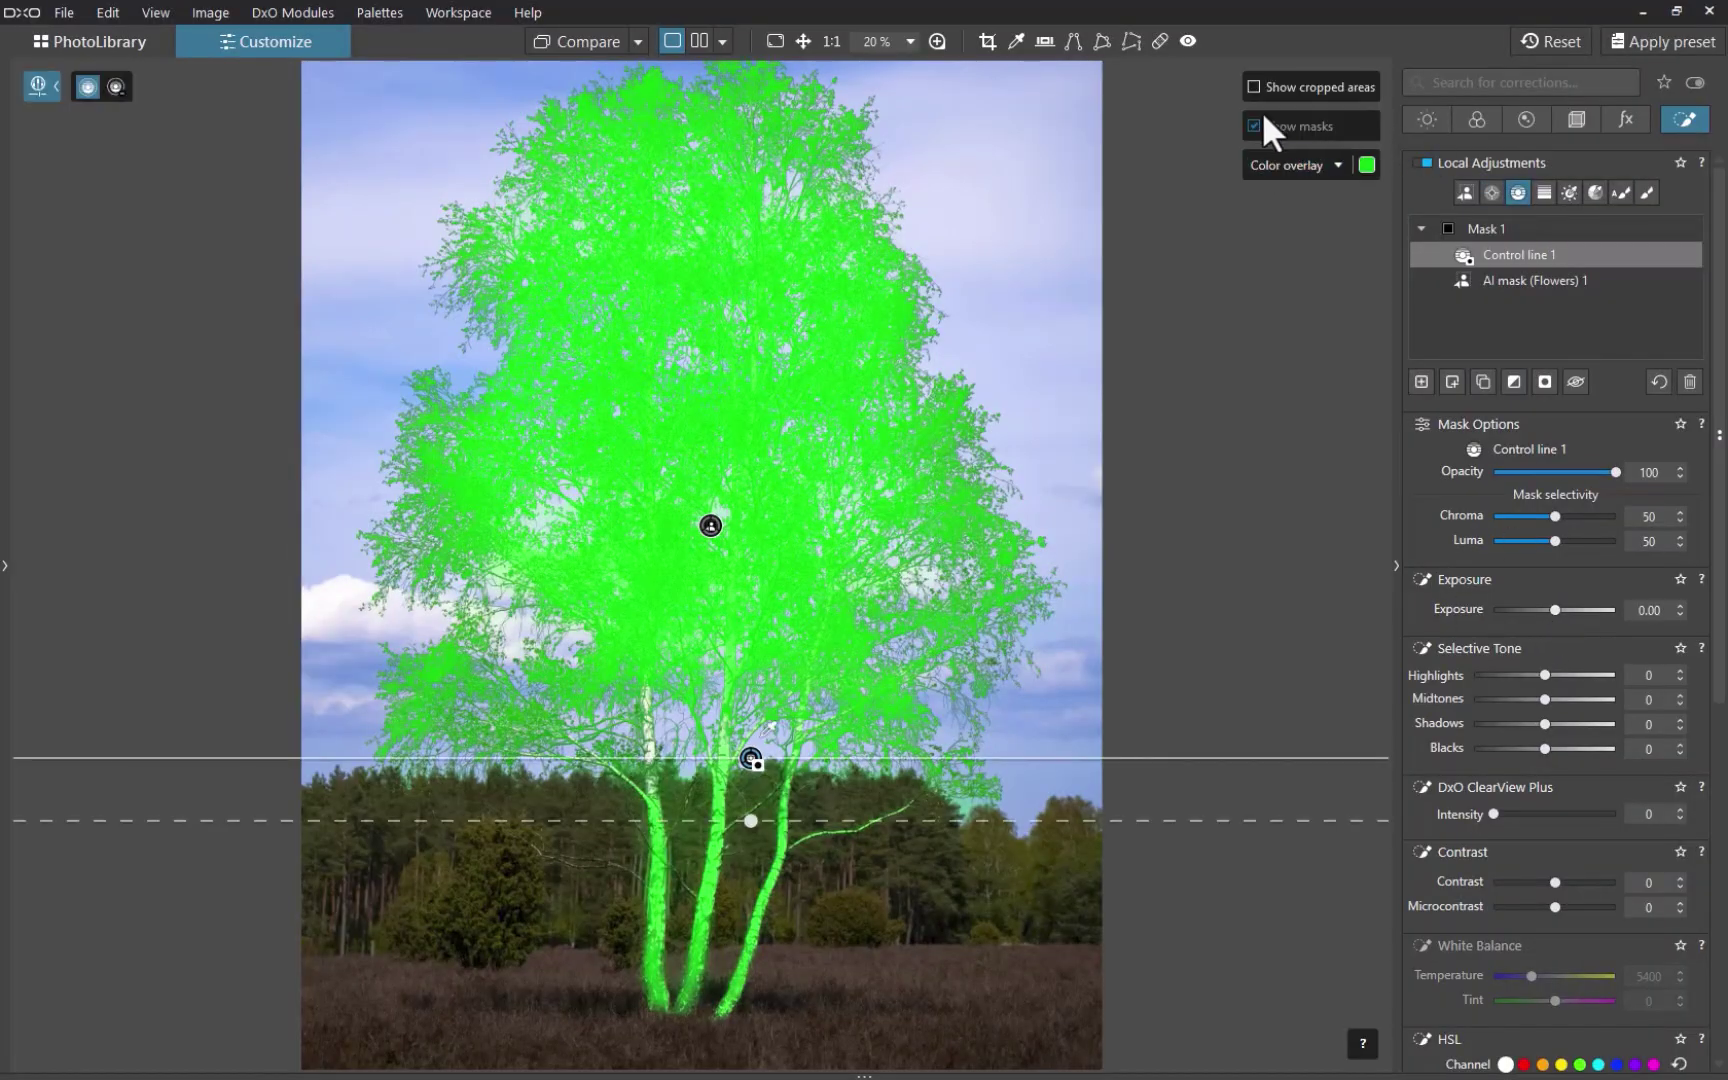
click(1282, 162)
click(1270, 209)
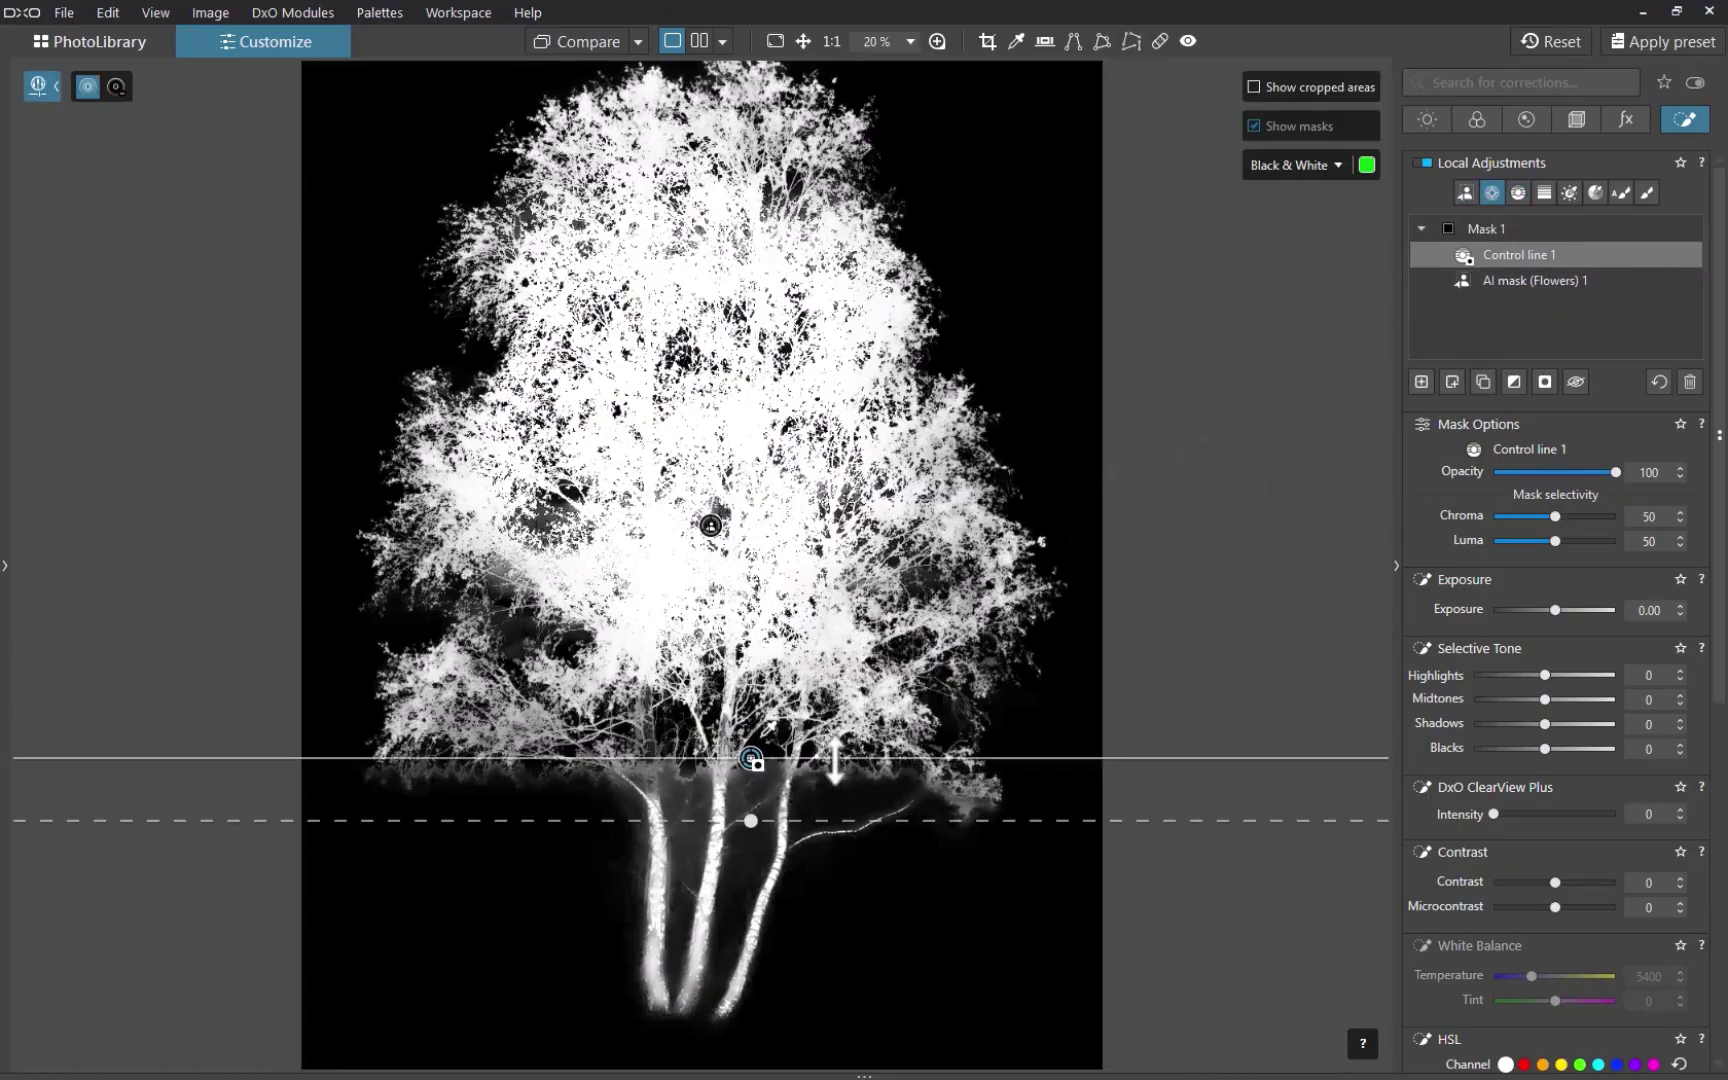
- Subtract the lower trunks with a small control point and raise the mask's exposure to +0.30
key(p)
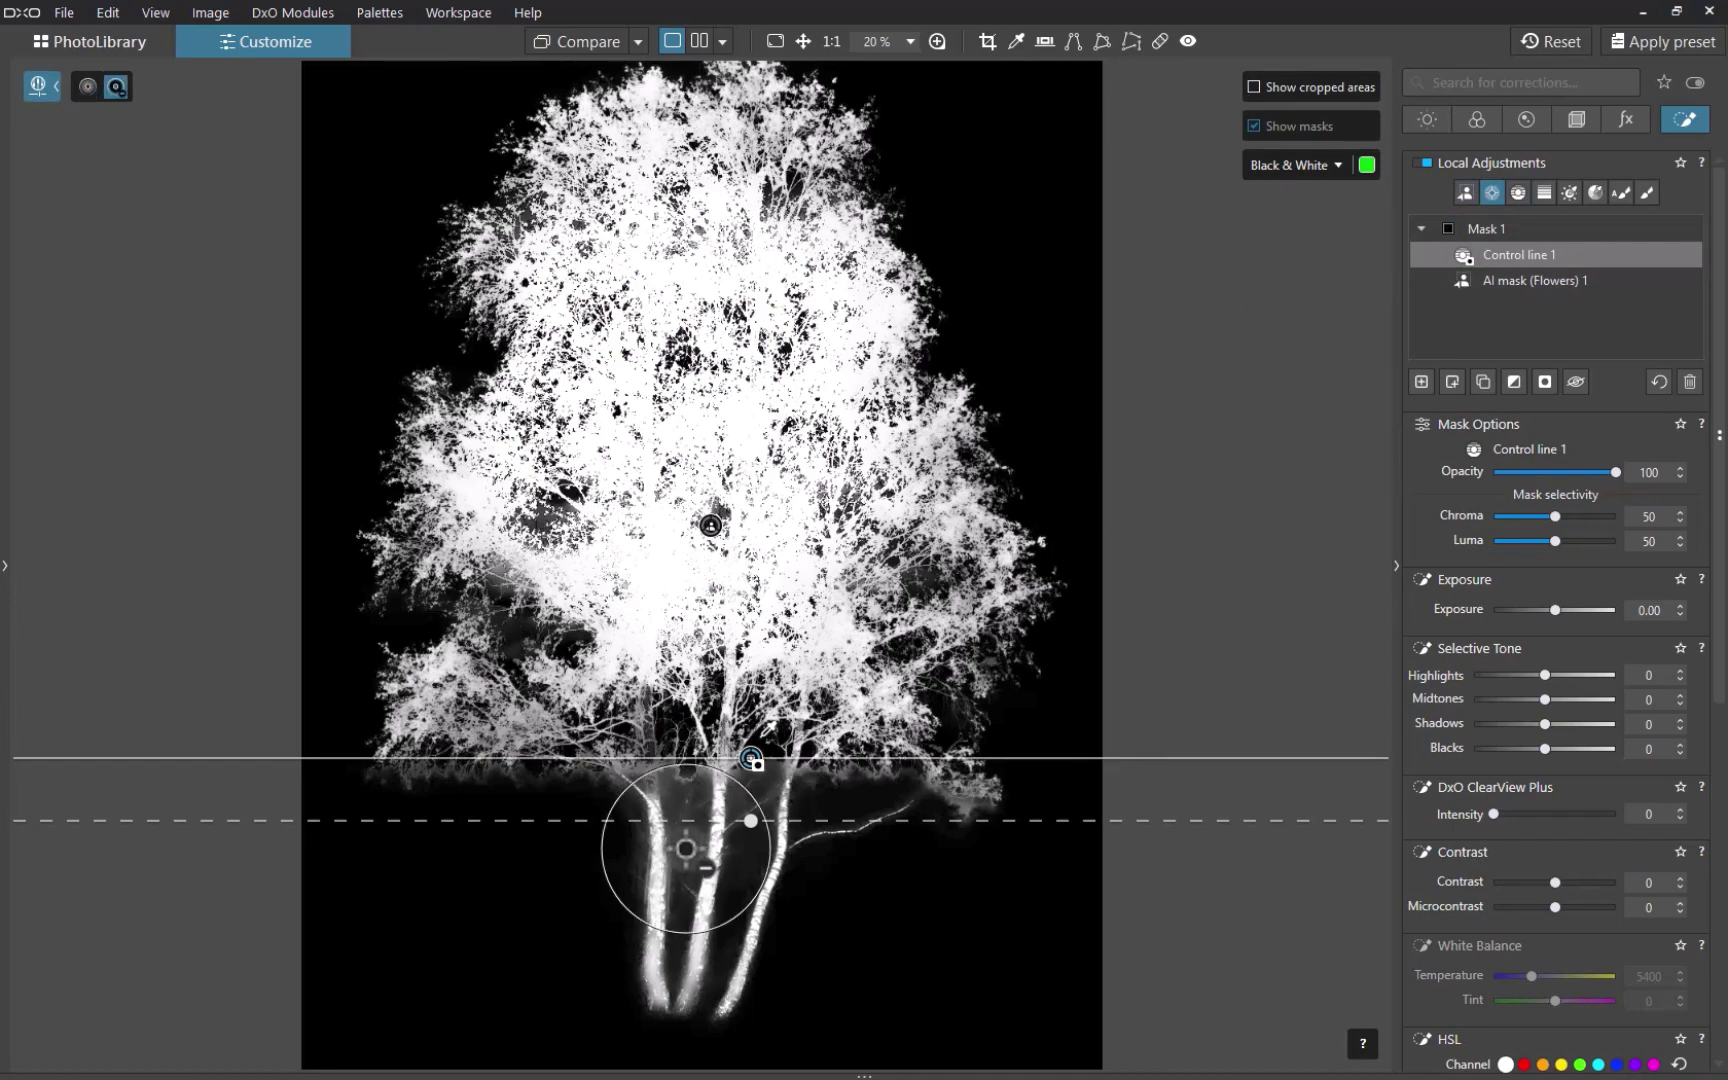
click(686, 849)
drag(676, 945, 677, 920)
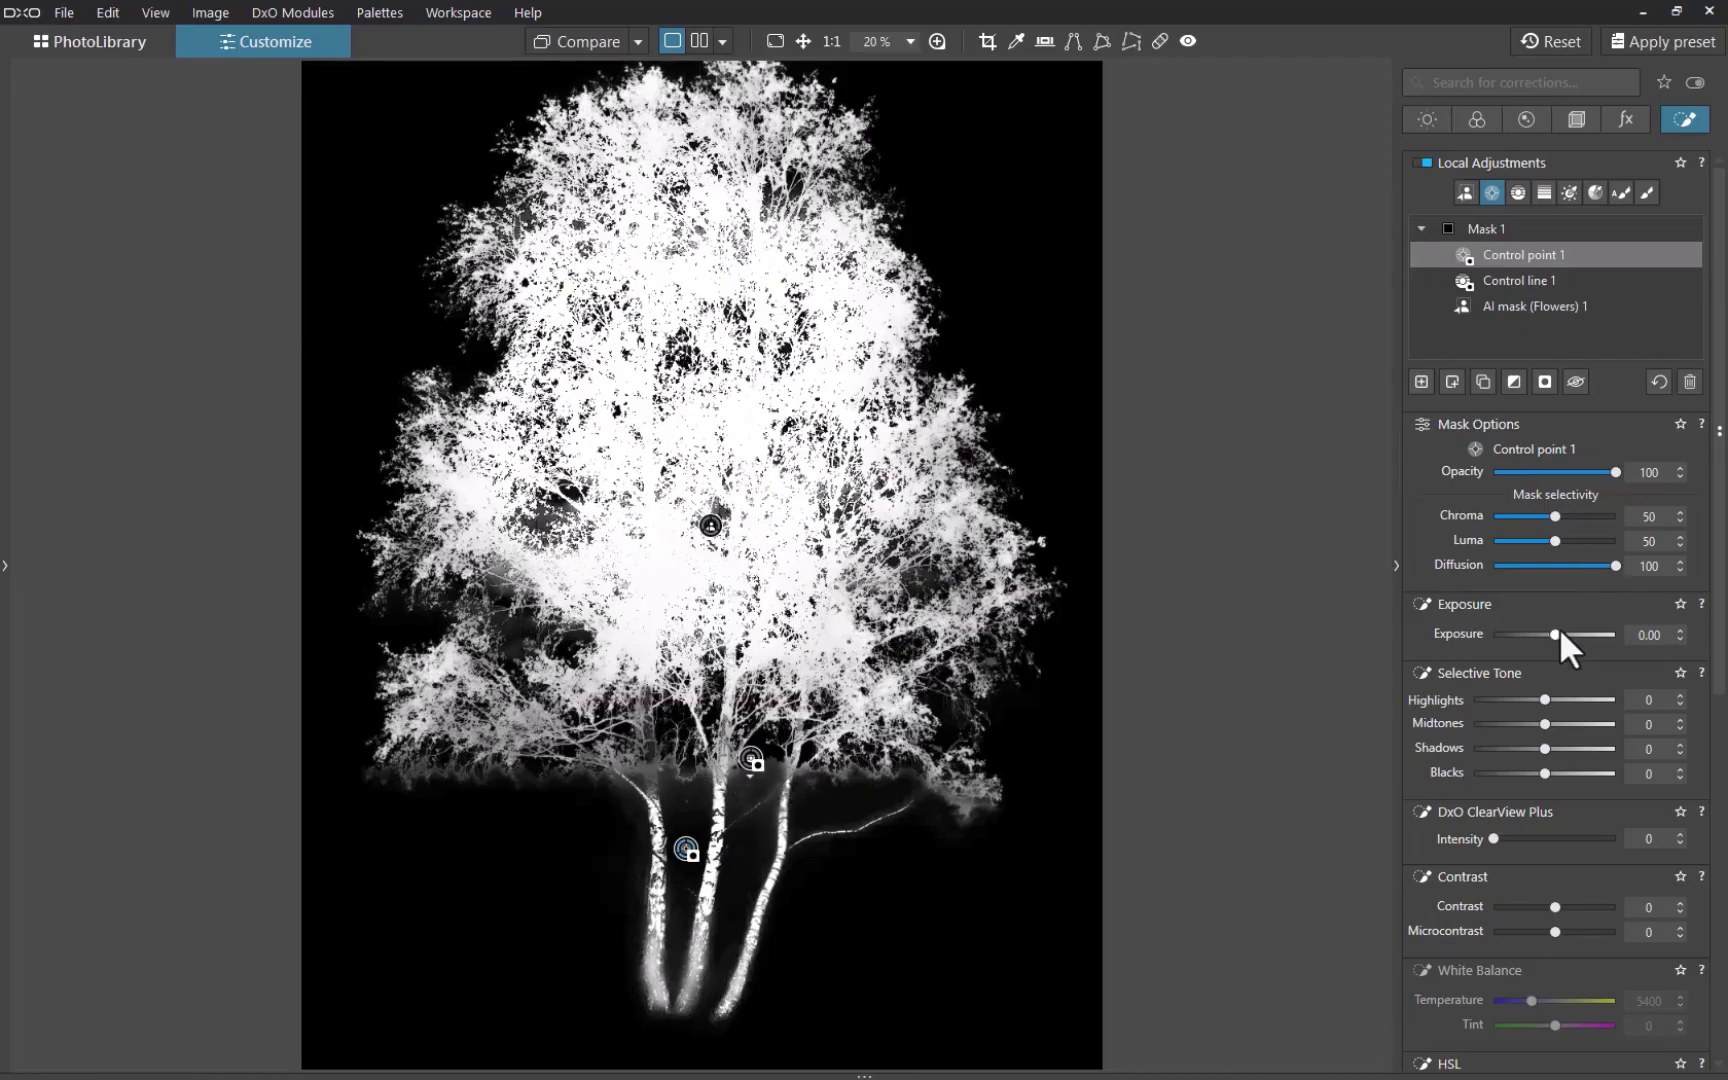
drag(1545, 631, 1572, 633)
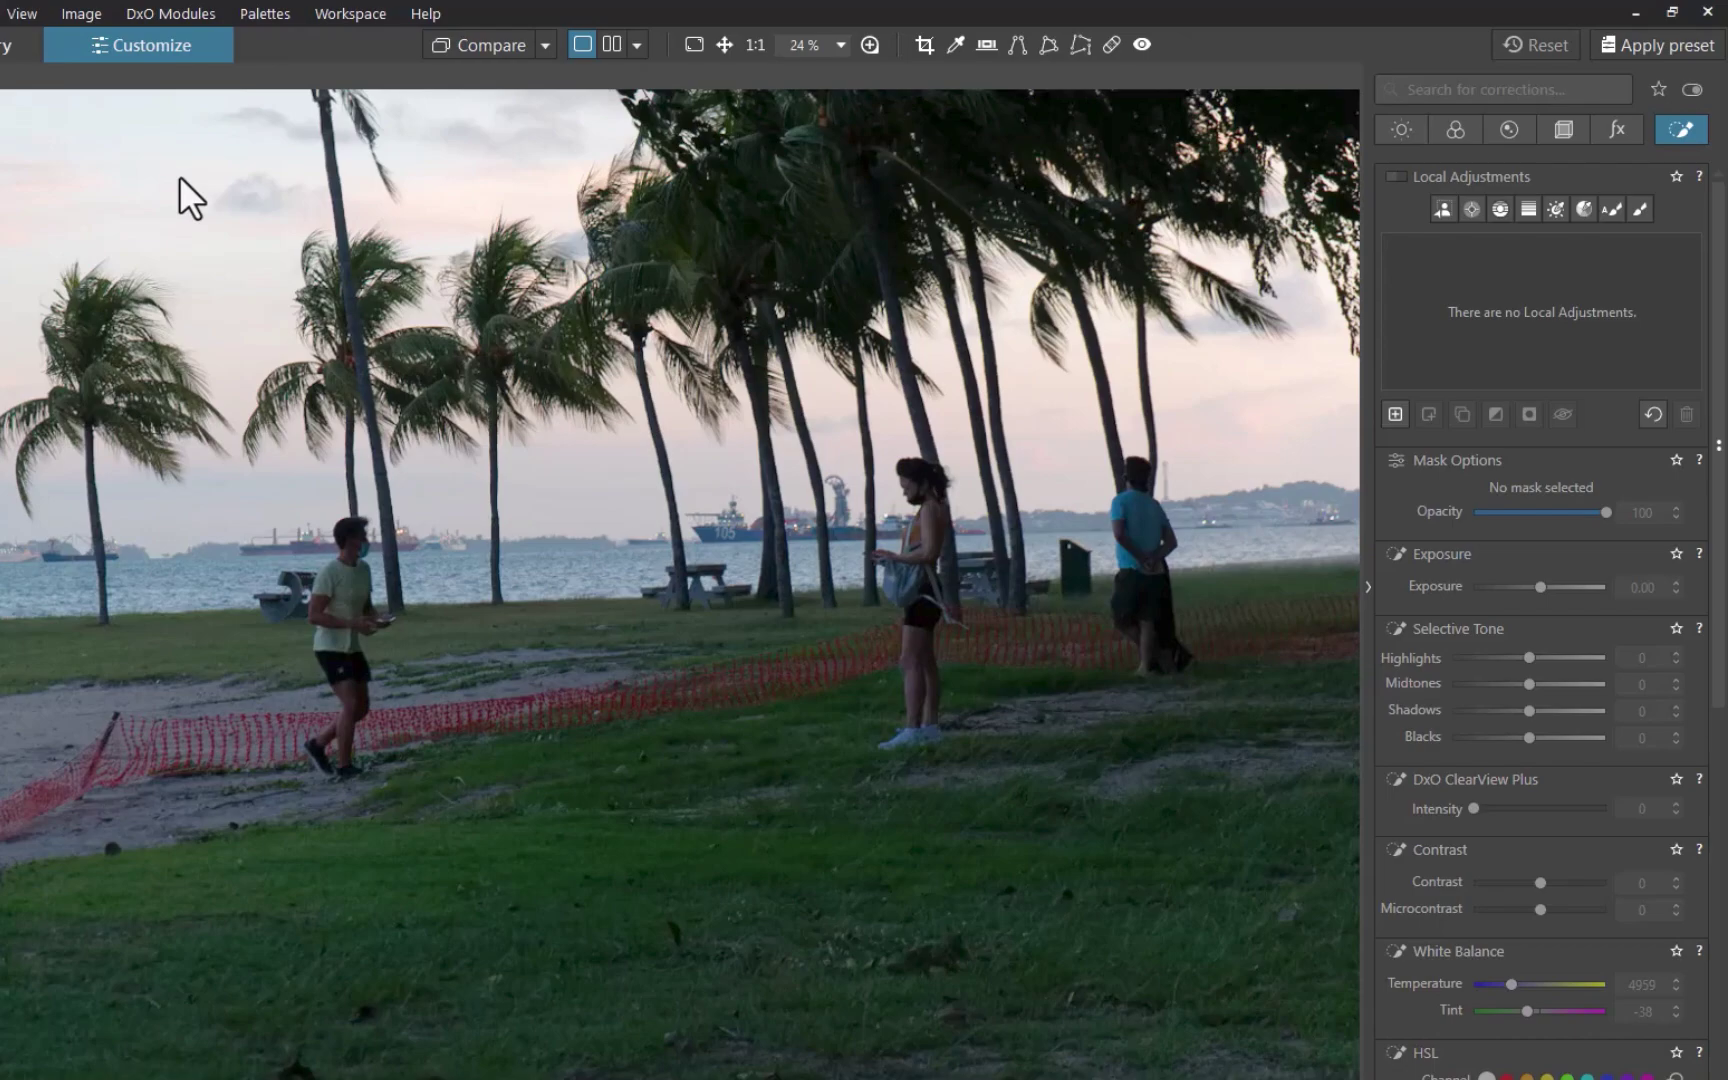
- Add the palm trees and the other tree to the mask with AI clicks
click(1443, 208)
click(717, 211)
click(921, 158)
click(616, 303)
click(437, 361)
click(354, 300)
click(326, 312)
click(104, 387)
click(864, 423)
- Add the three people and surrounding grass, then brush in the missing foreground
click(924, 549)
click(1129, 549)
click(336, 612)
click(338, 663)
click(8, 663)
click(514, 636)
click(506, 706)
key(b)
click(365, 679)
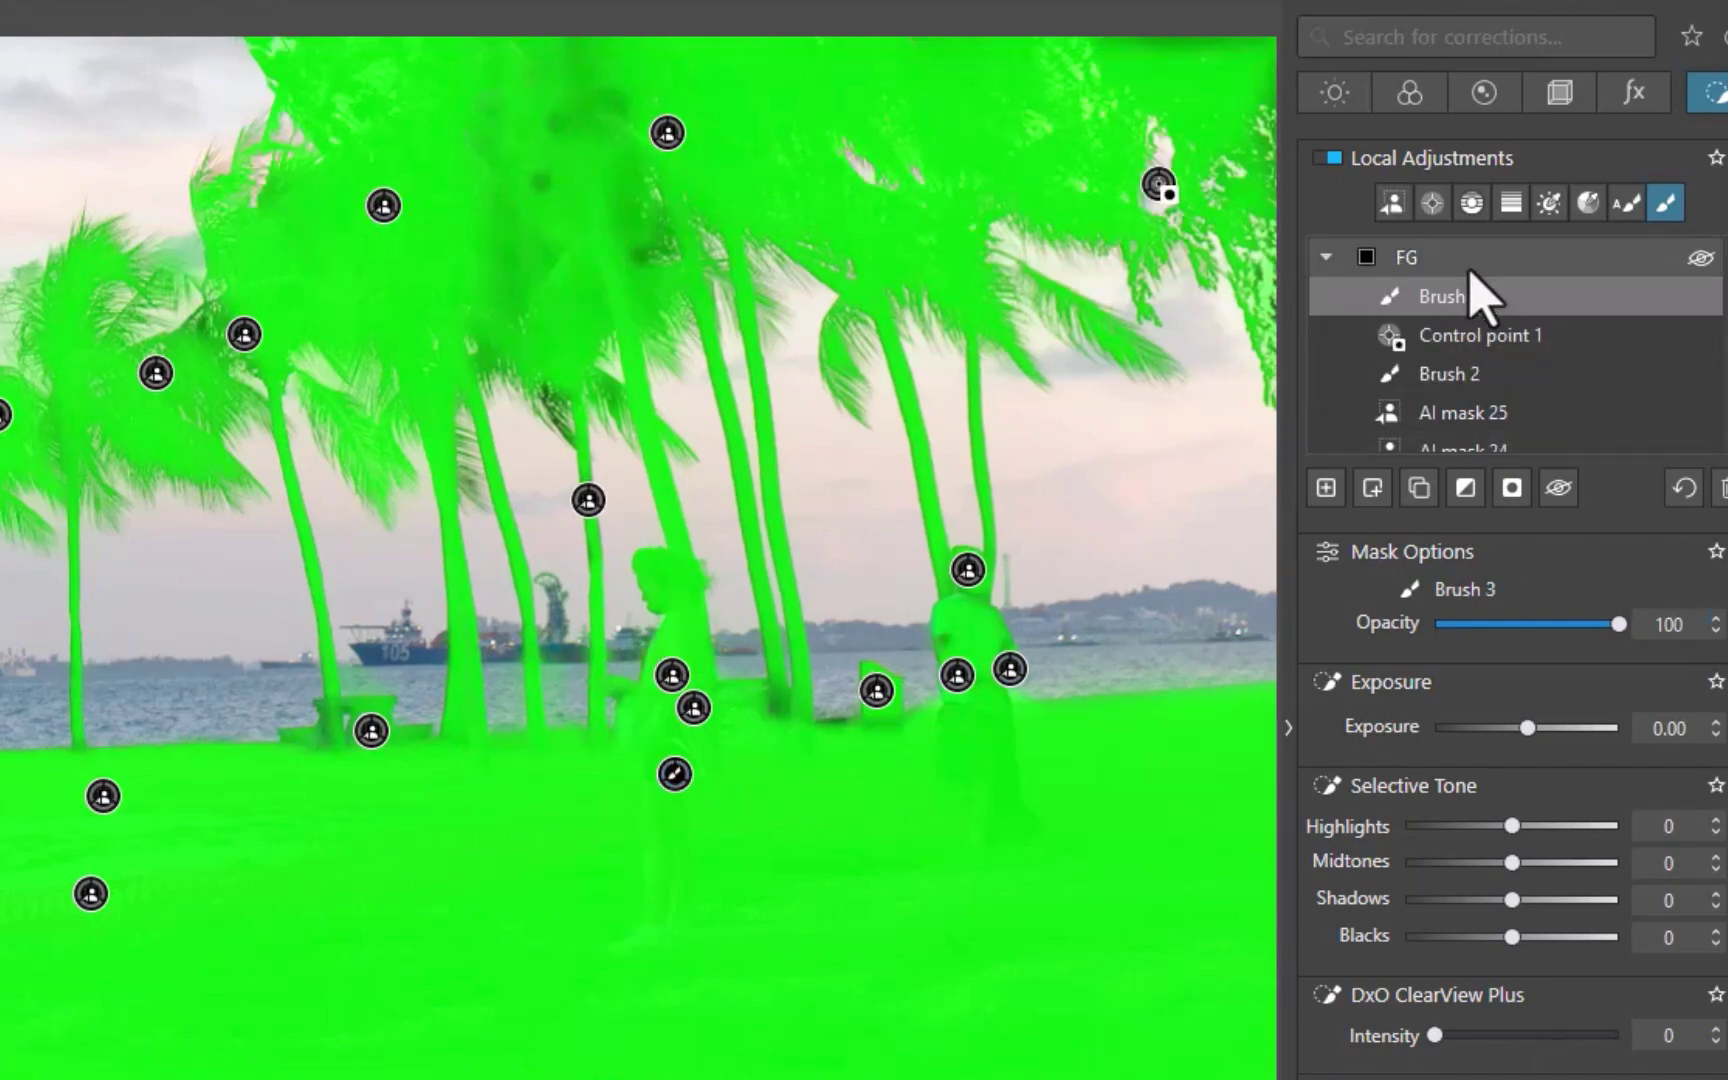
- Duplicate the FG mask group
click(1467, 265)
right_click(1467, 265)
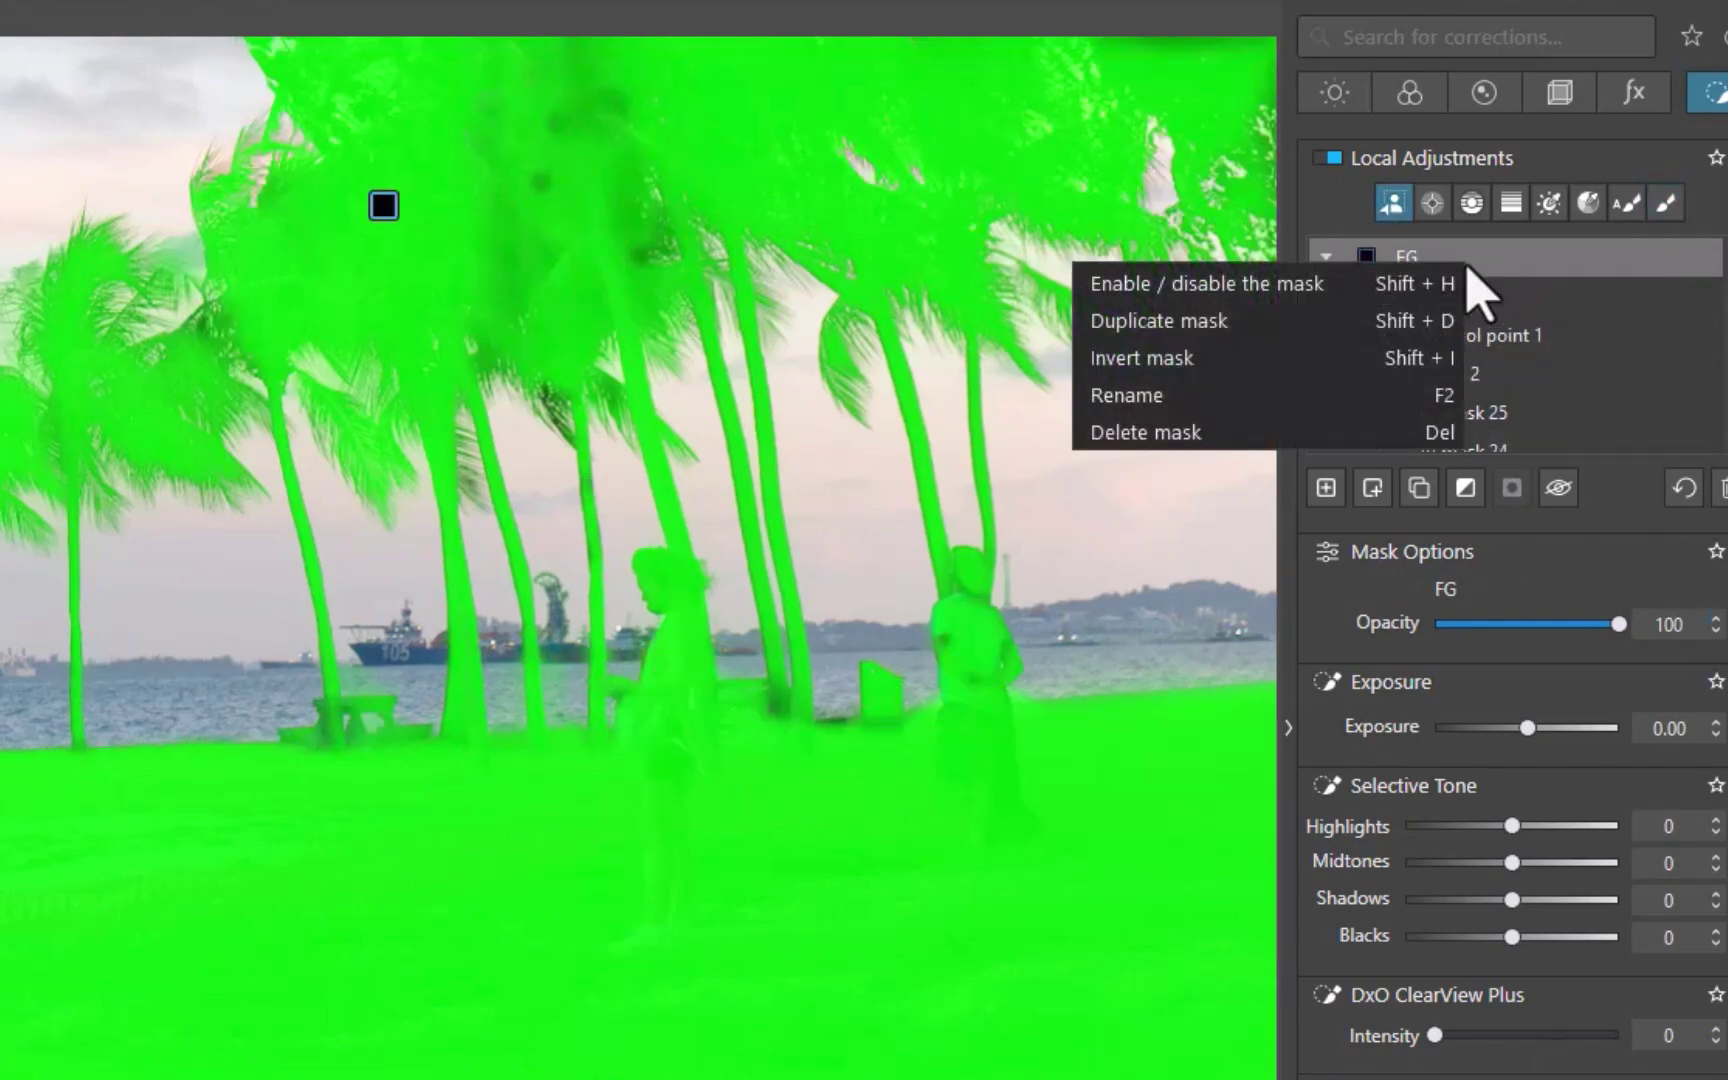
click(1298, 330)
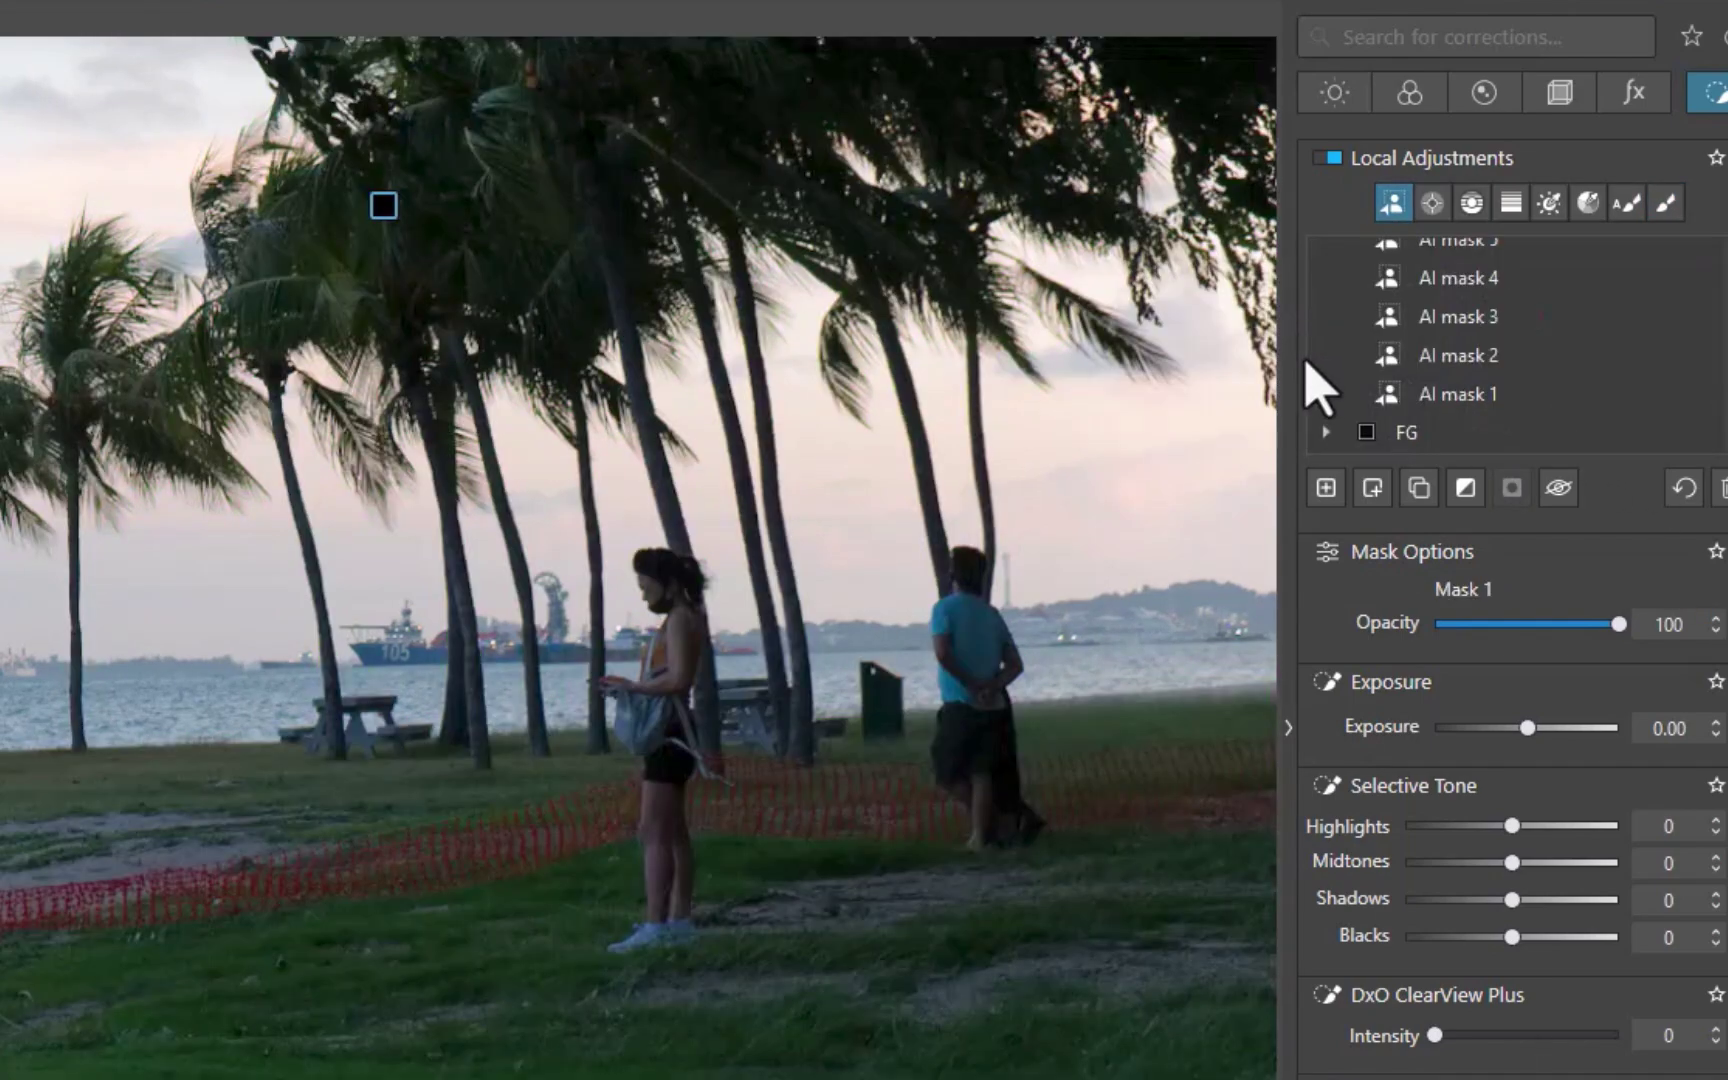
- Invert the duplicated Mask 1
scroll(1535, 328, up, 10)
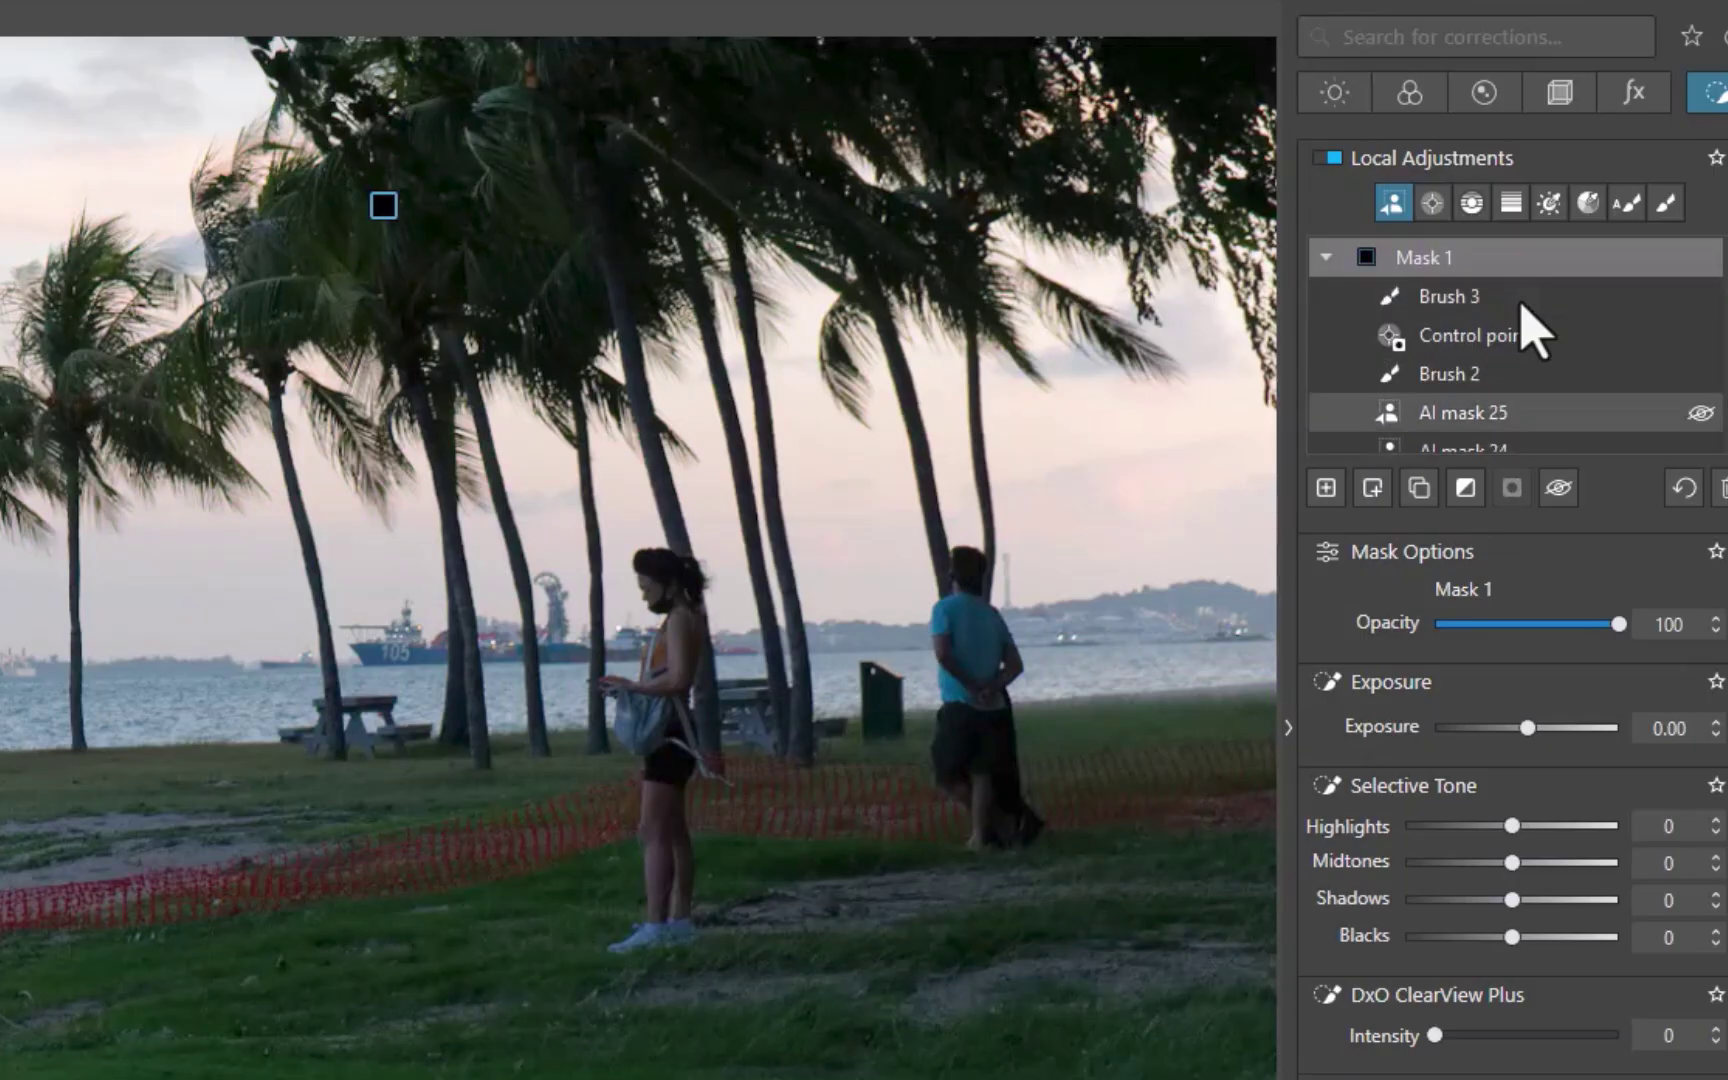
click(1422, 258)
right_click(1422, 258)
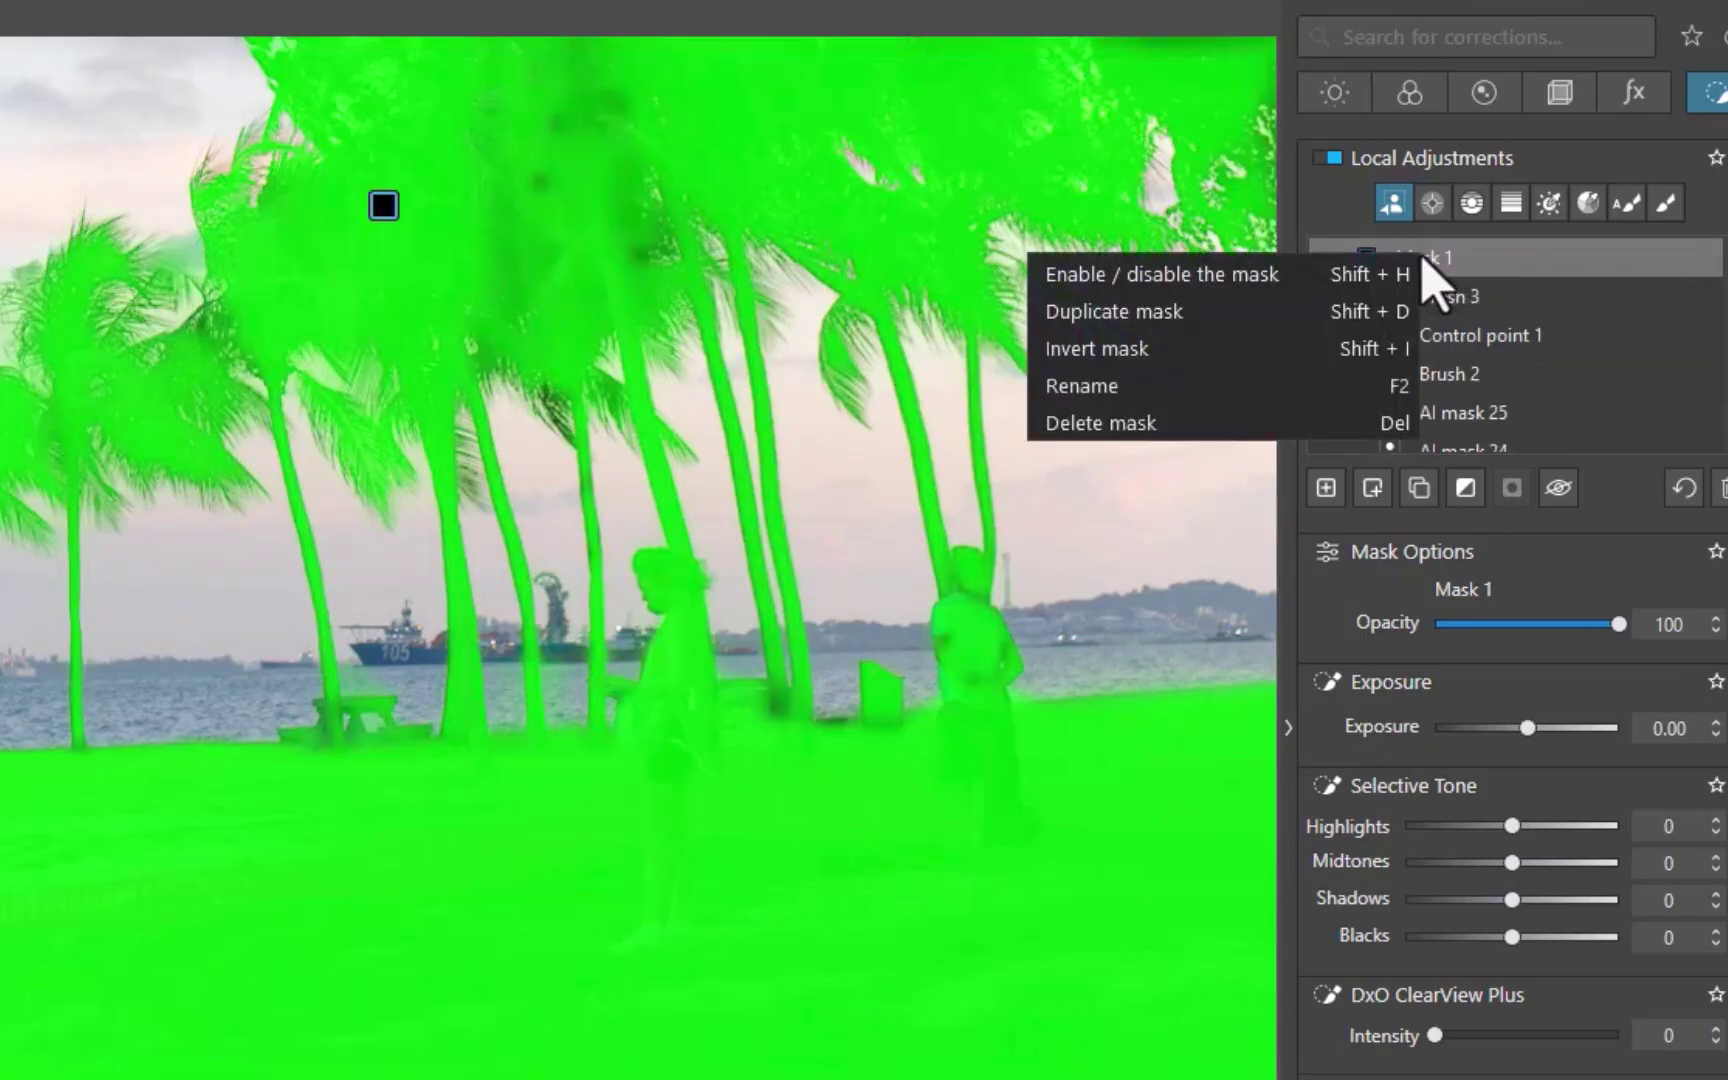
click(1288, 345)
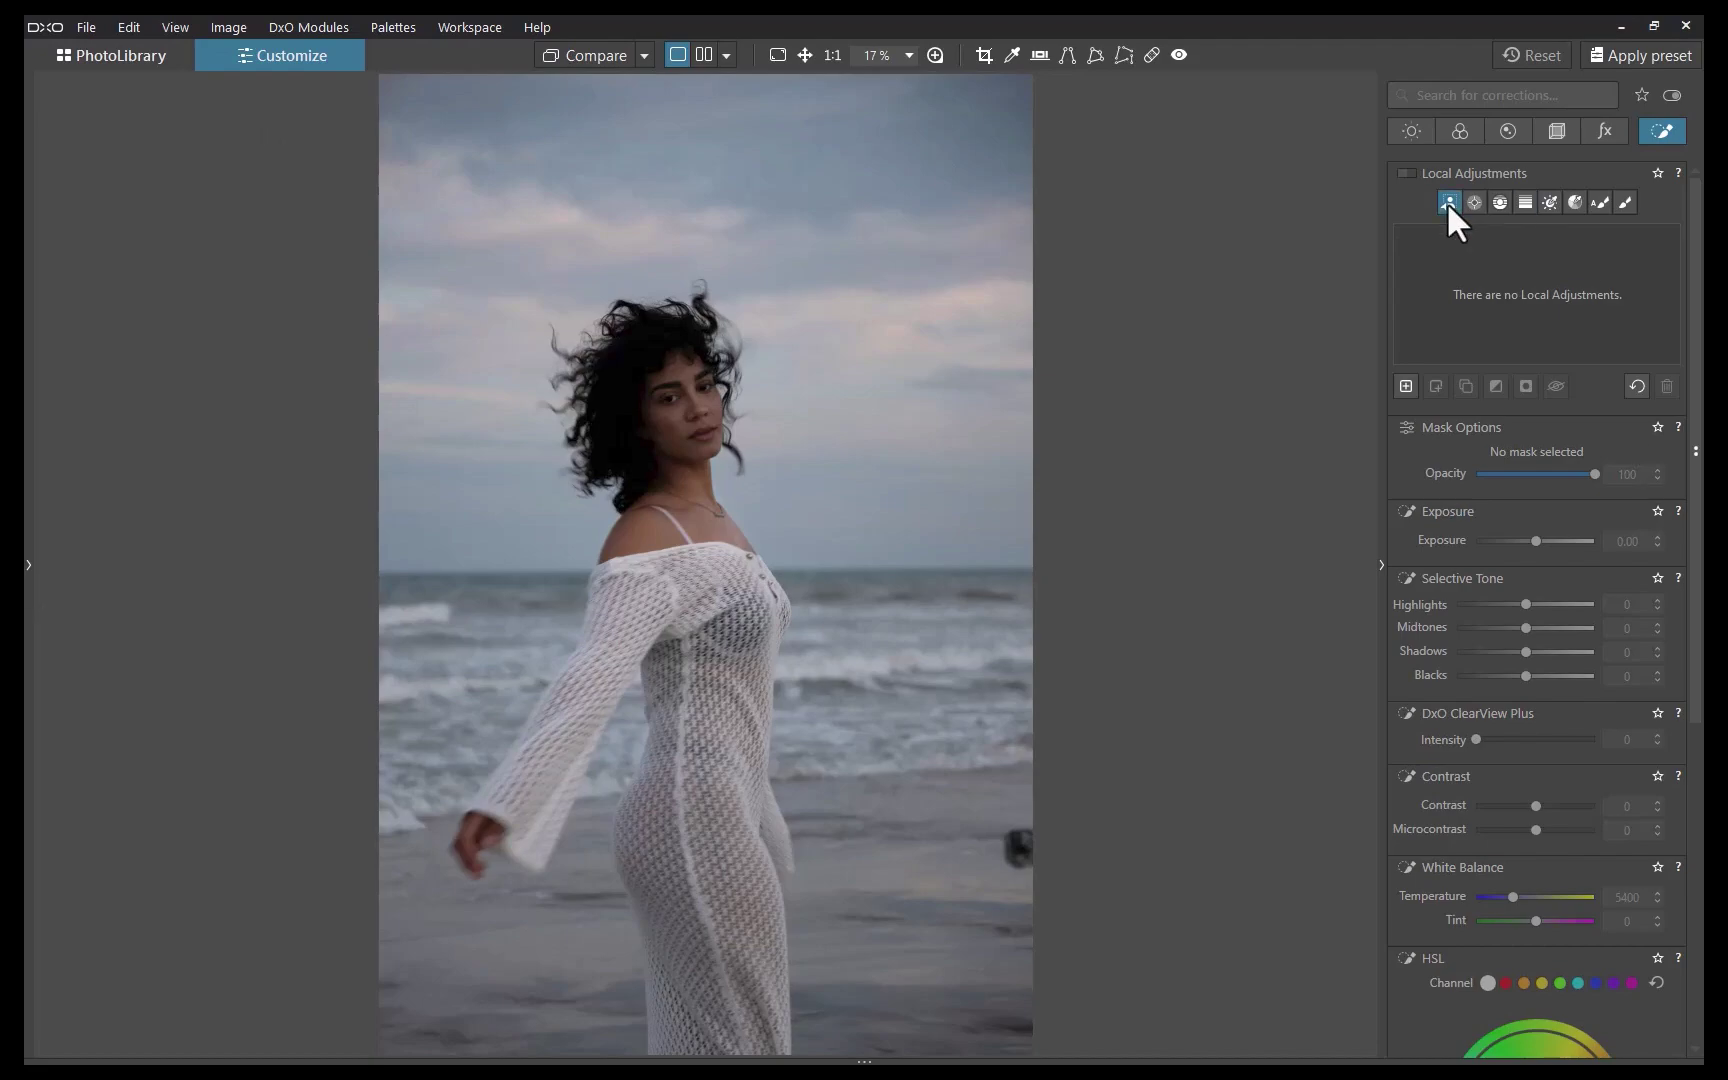
- Add an AI Subject mask and brighten the woman's exposure
click(1448, 202)
click(262, 100)
click(251, 158)
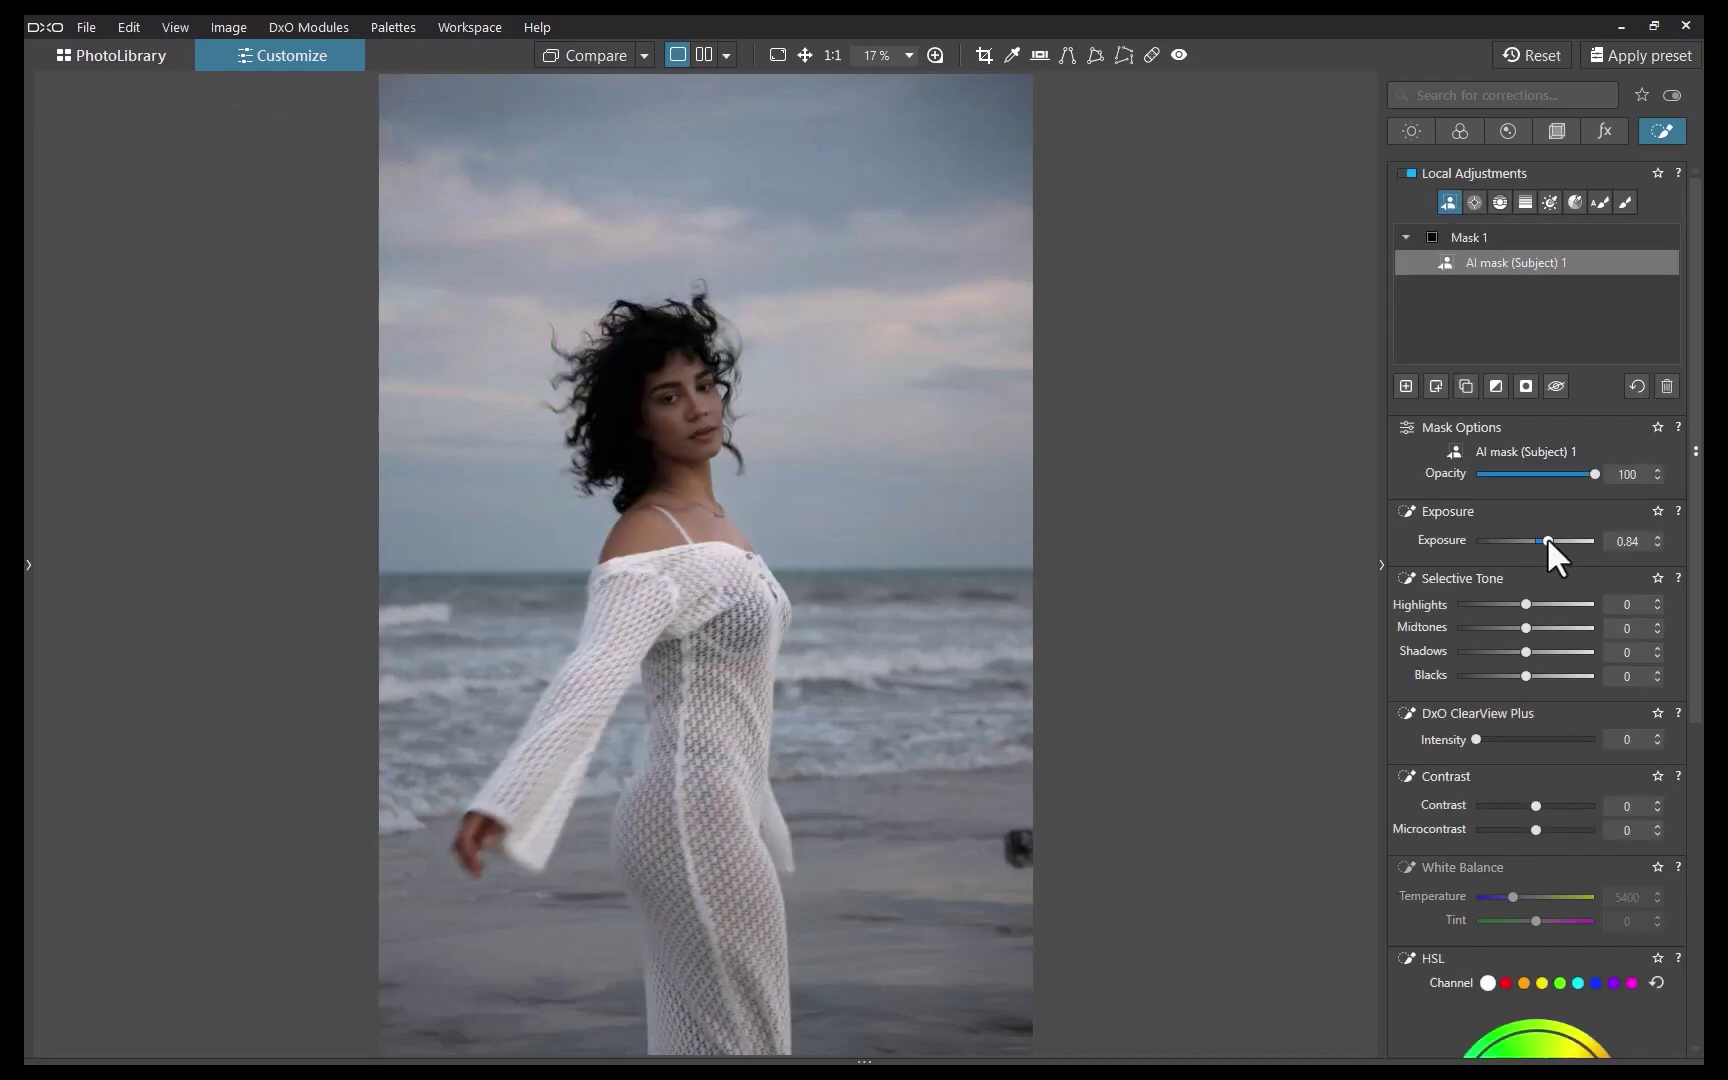
scroll(1548, 536, down, 4)
drag(1536, 800, 1556, 801)
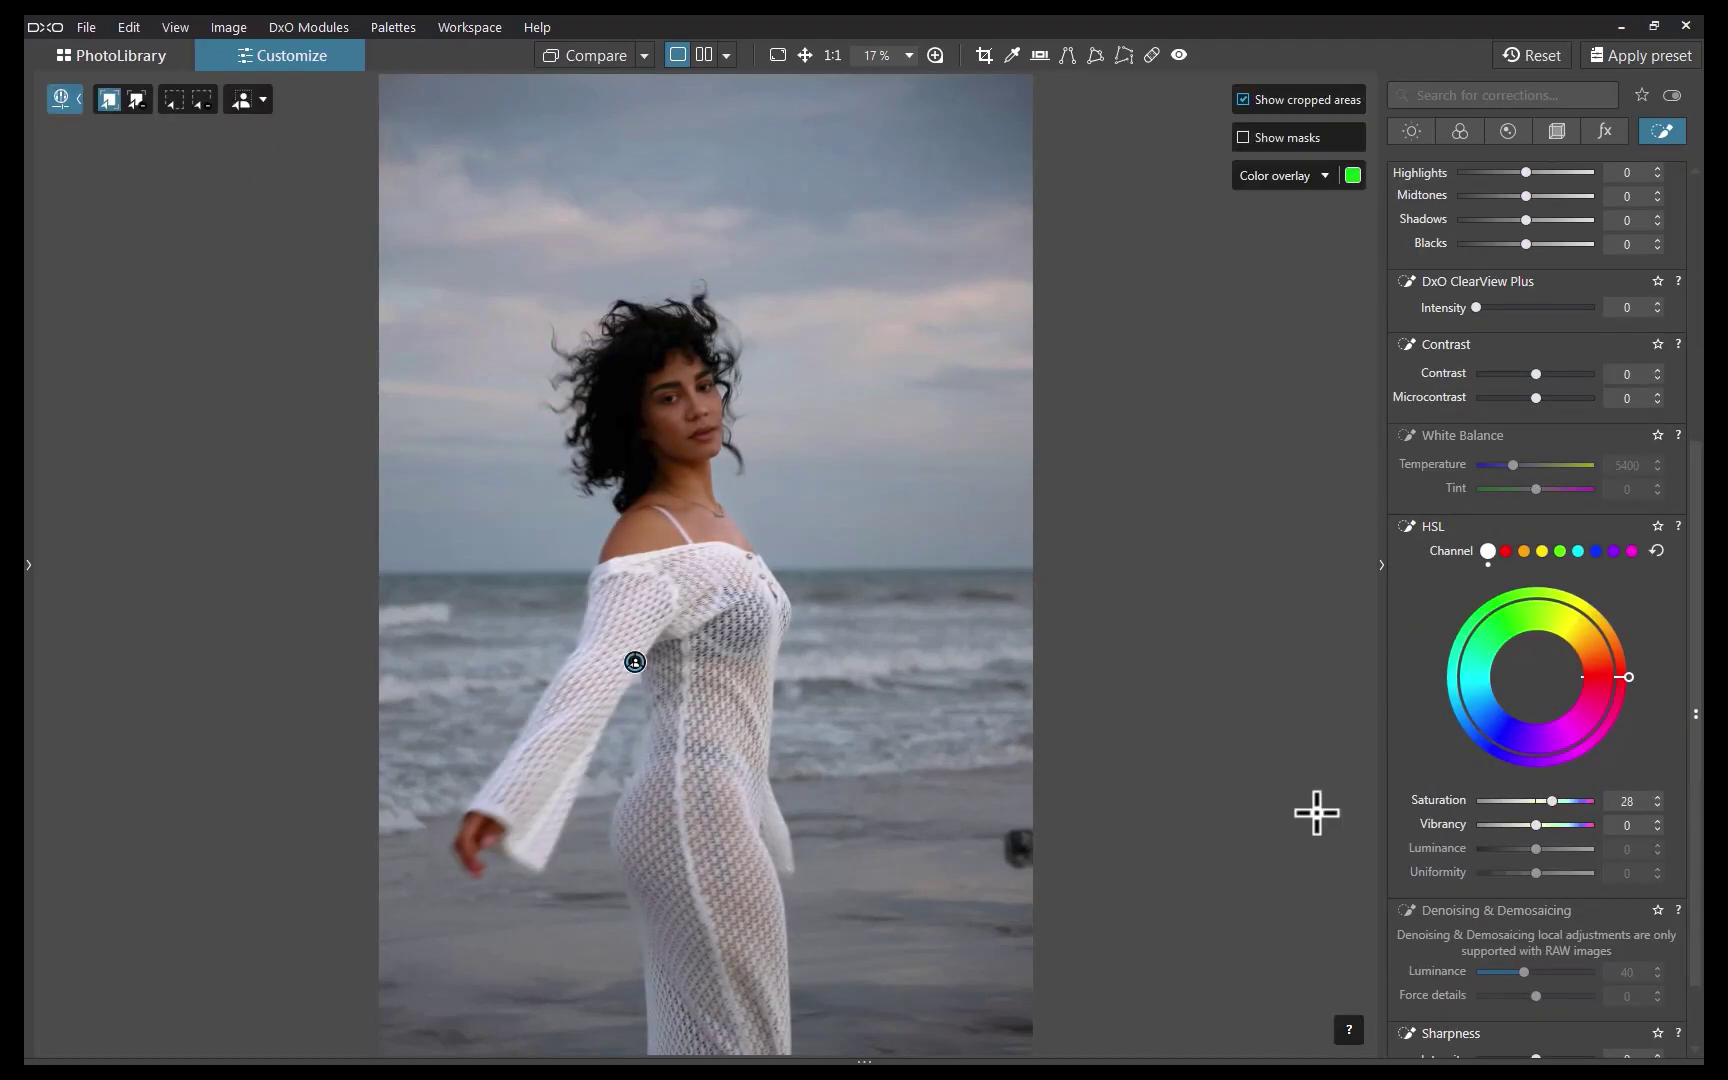
scroll(1470, 700, up, 4)
- Add a separate Background AI mask, darken it and set saturation to −87
click(262, 100)
click(257, 165)
click(1408, 386)
click(262, 100)
click(262, 165)
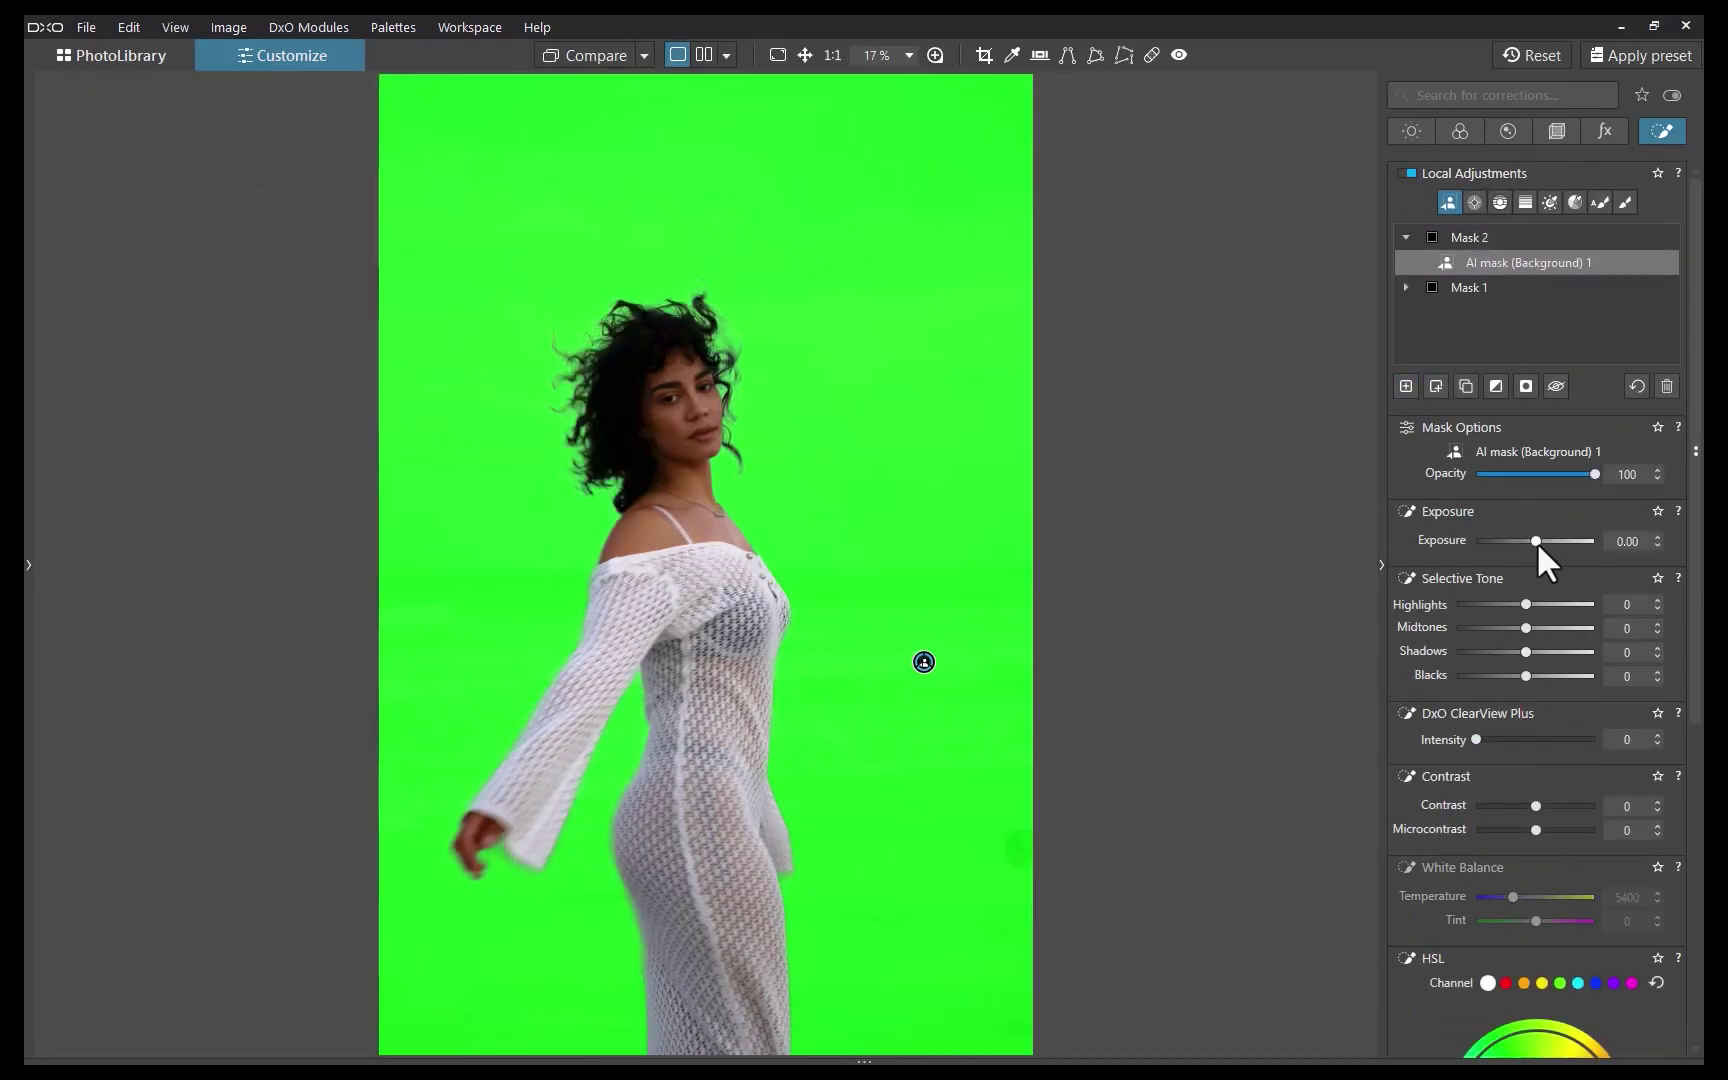
drag(1536, 541, 1525, 541)
scroll(1540, 700, down, 5)
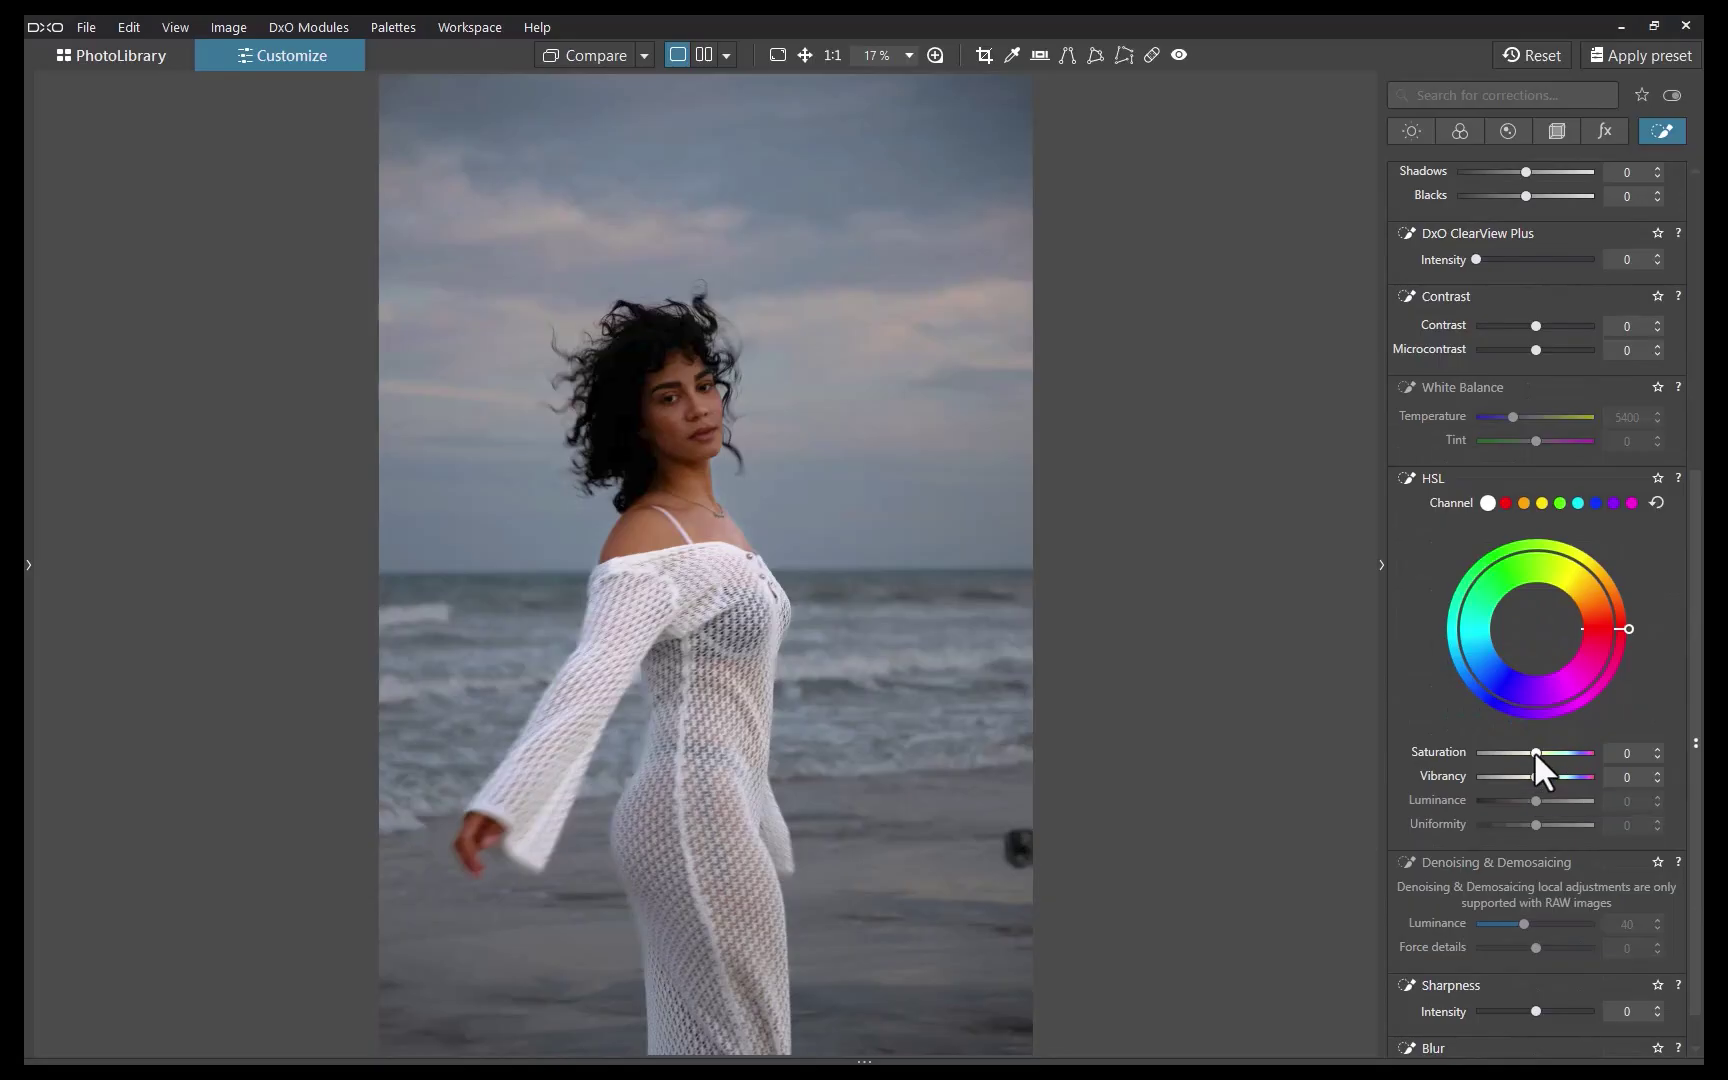
drag(1534, 751, 1440, 752)
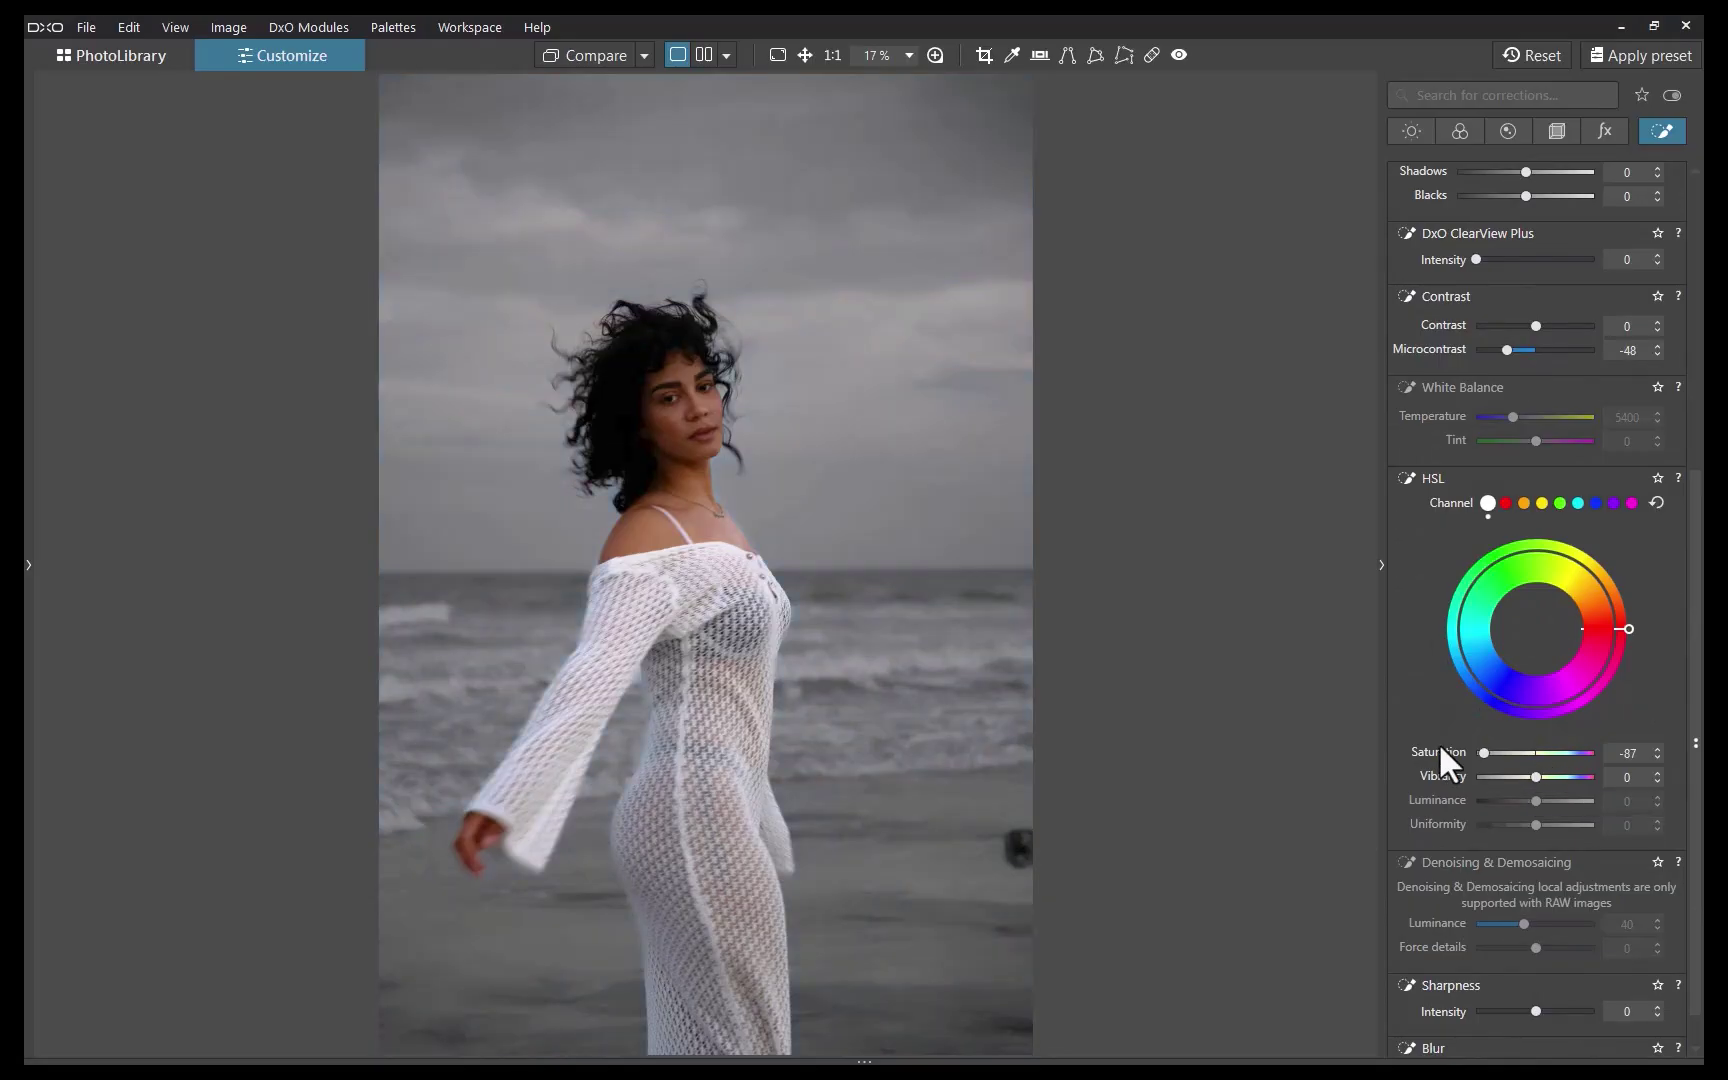
- In PhotoLibrary, copy the beach portrait's correction settings
click(110, 55)
click(620, 520)
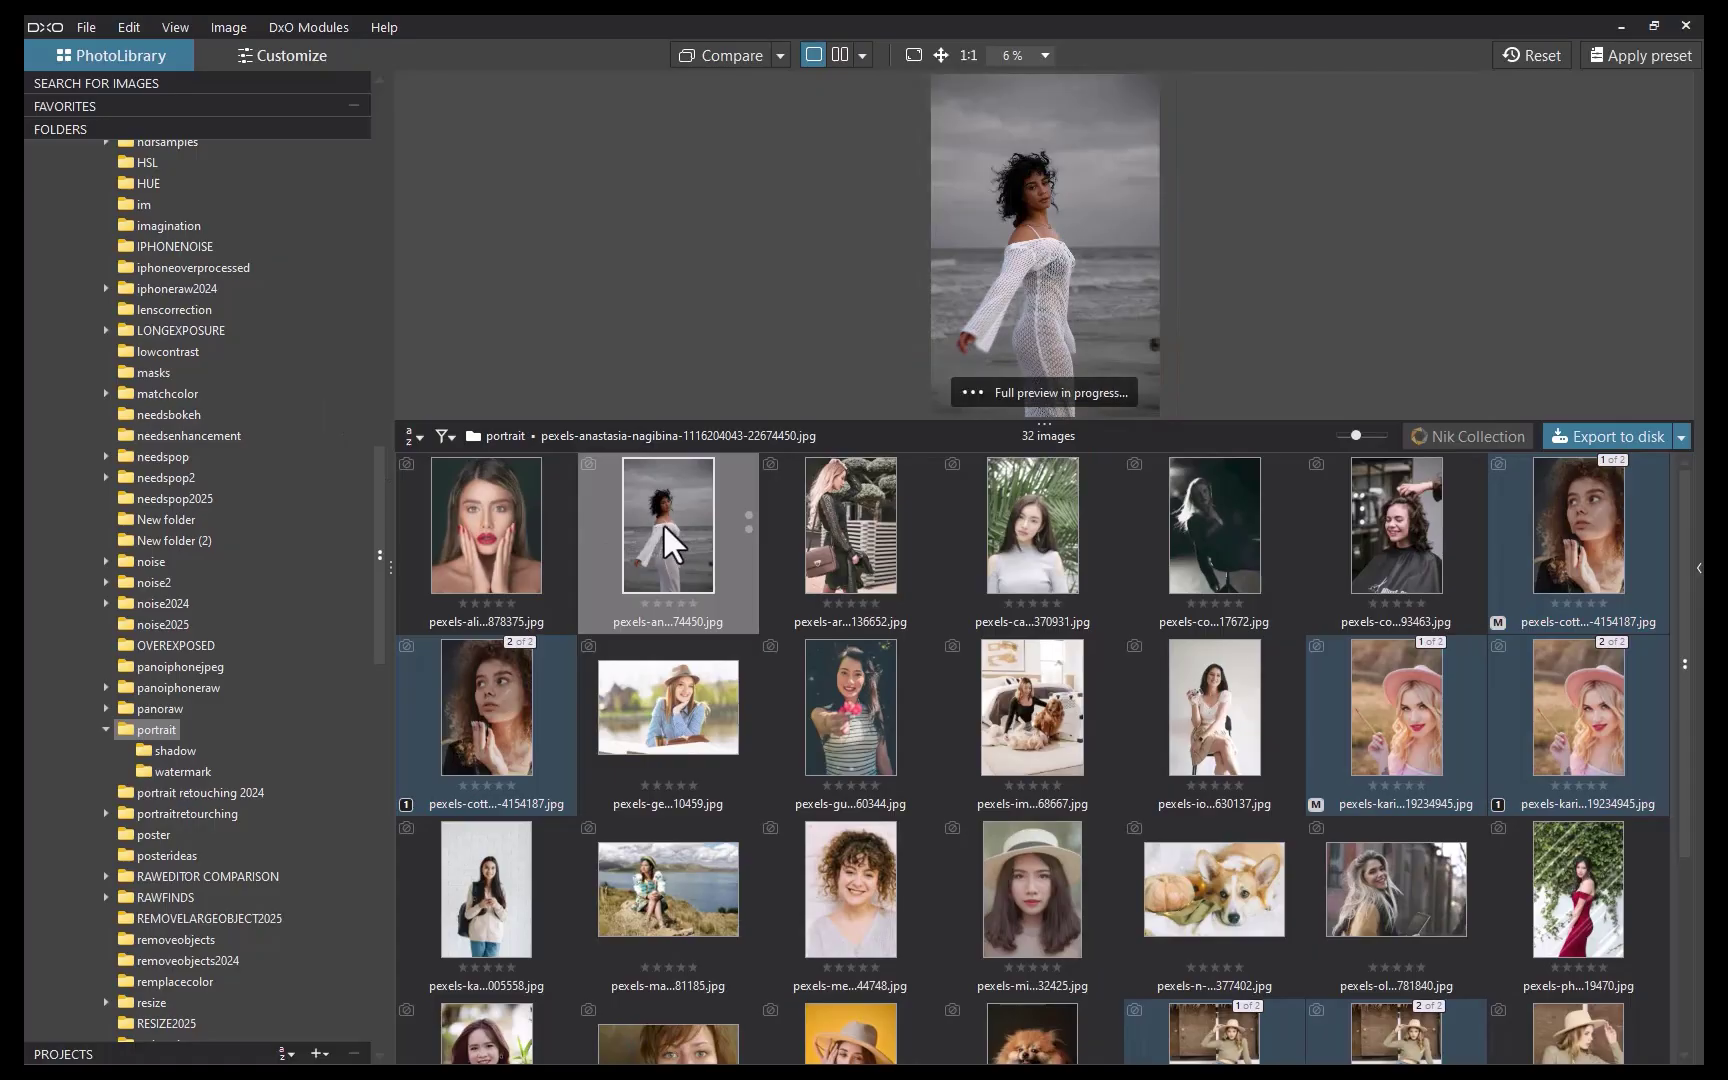
right_click(662, 527)
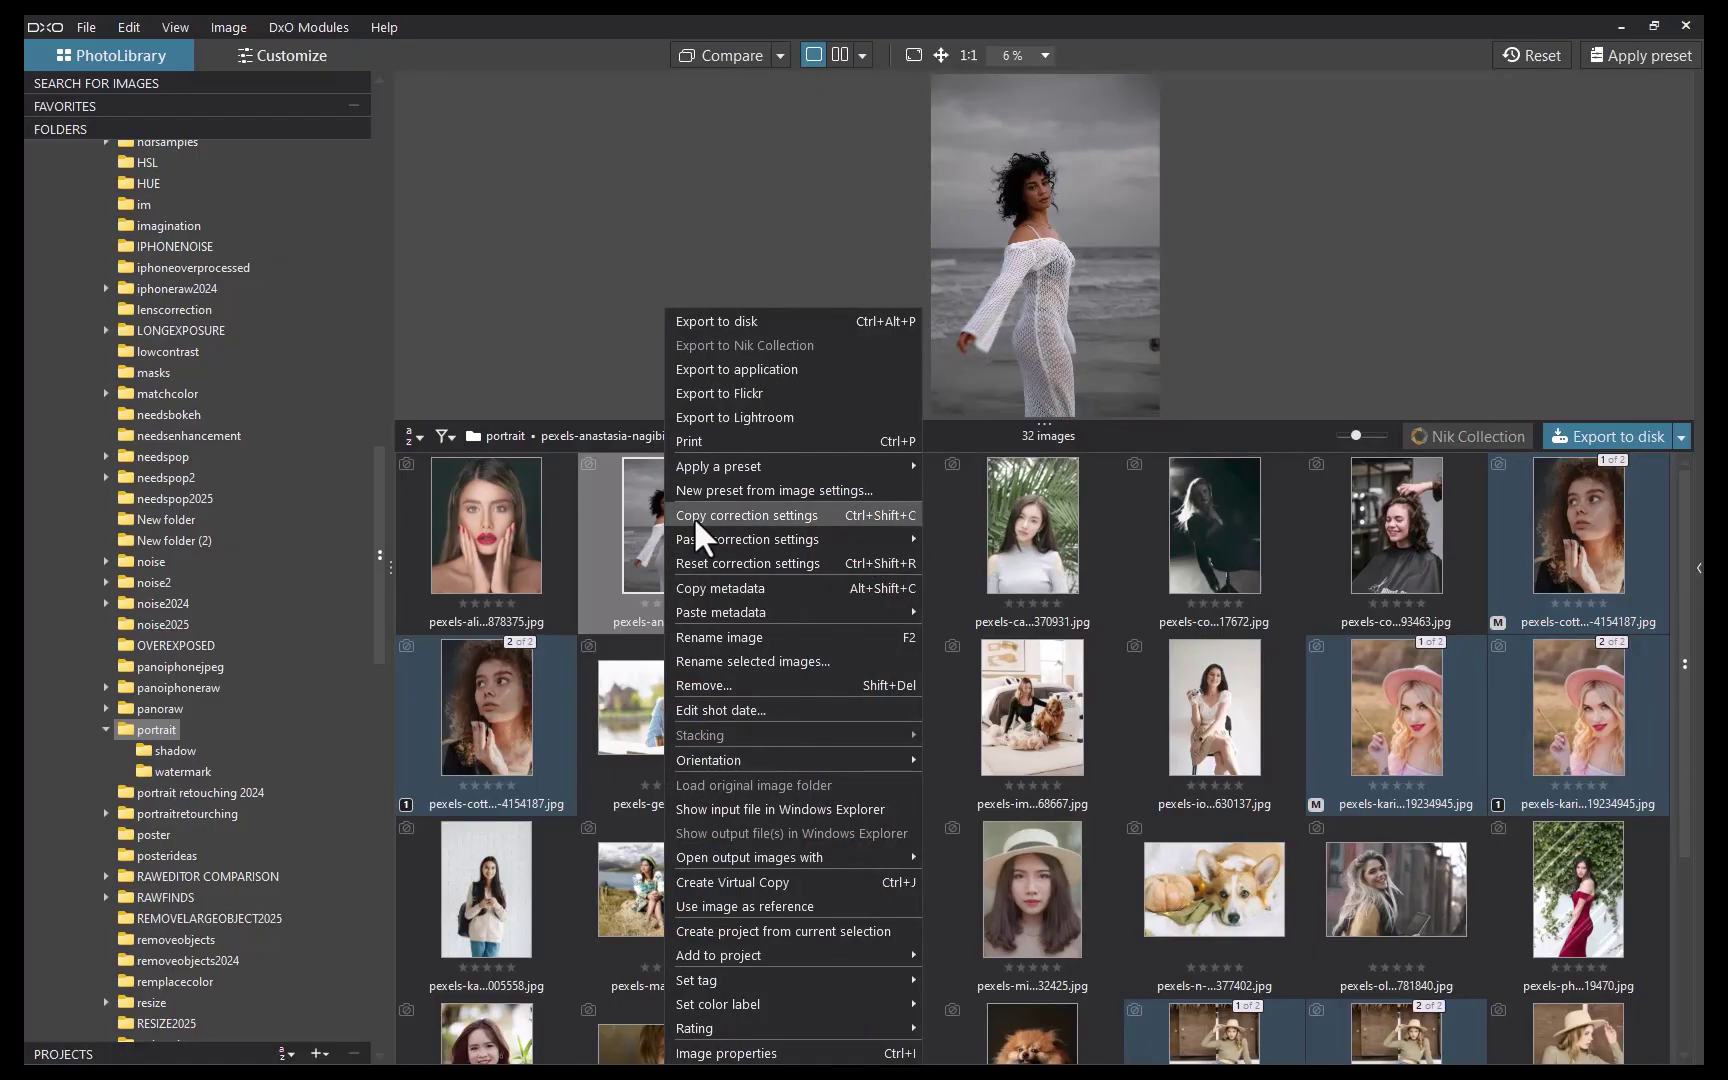
click(697, 522)
- Paste the local adjustments onto the 25 selected images
drag(702, 540, 1588, 555)
scroll(1041, 900, down, 3)
shift+click(1041, 978)
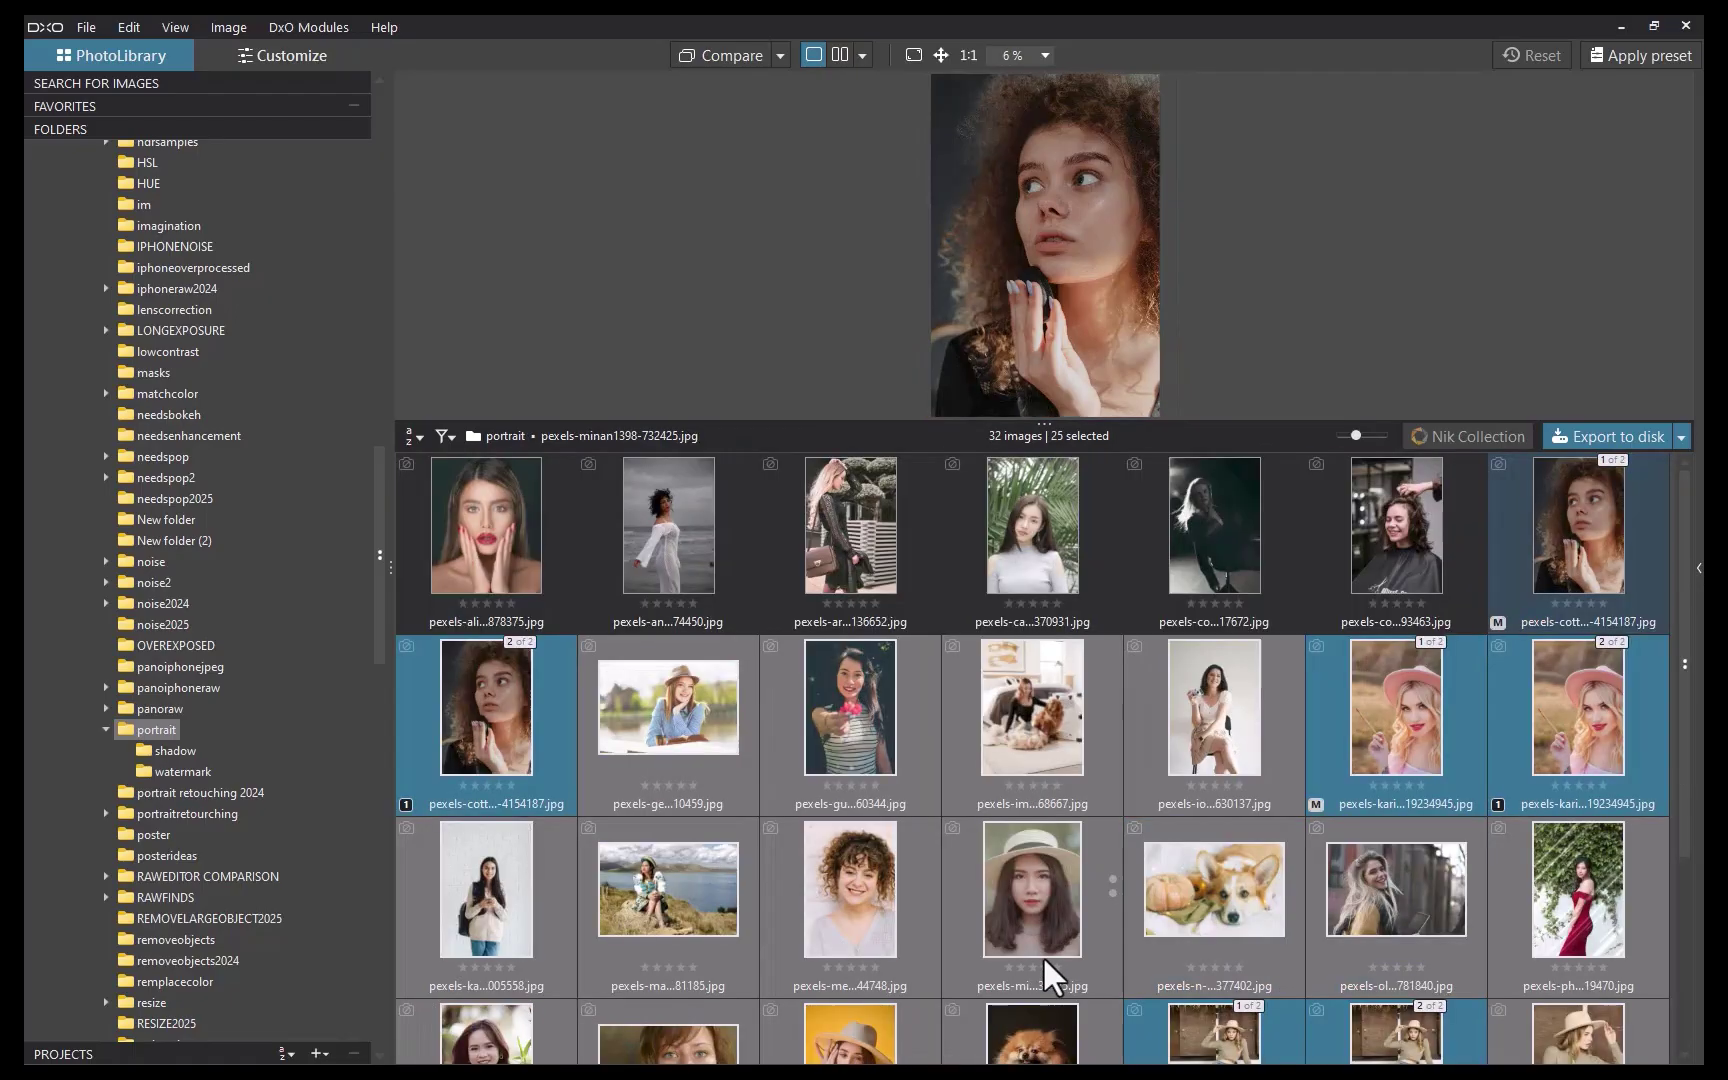
right_click(528, 753)
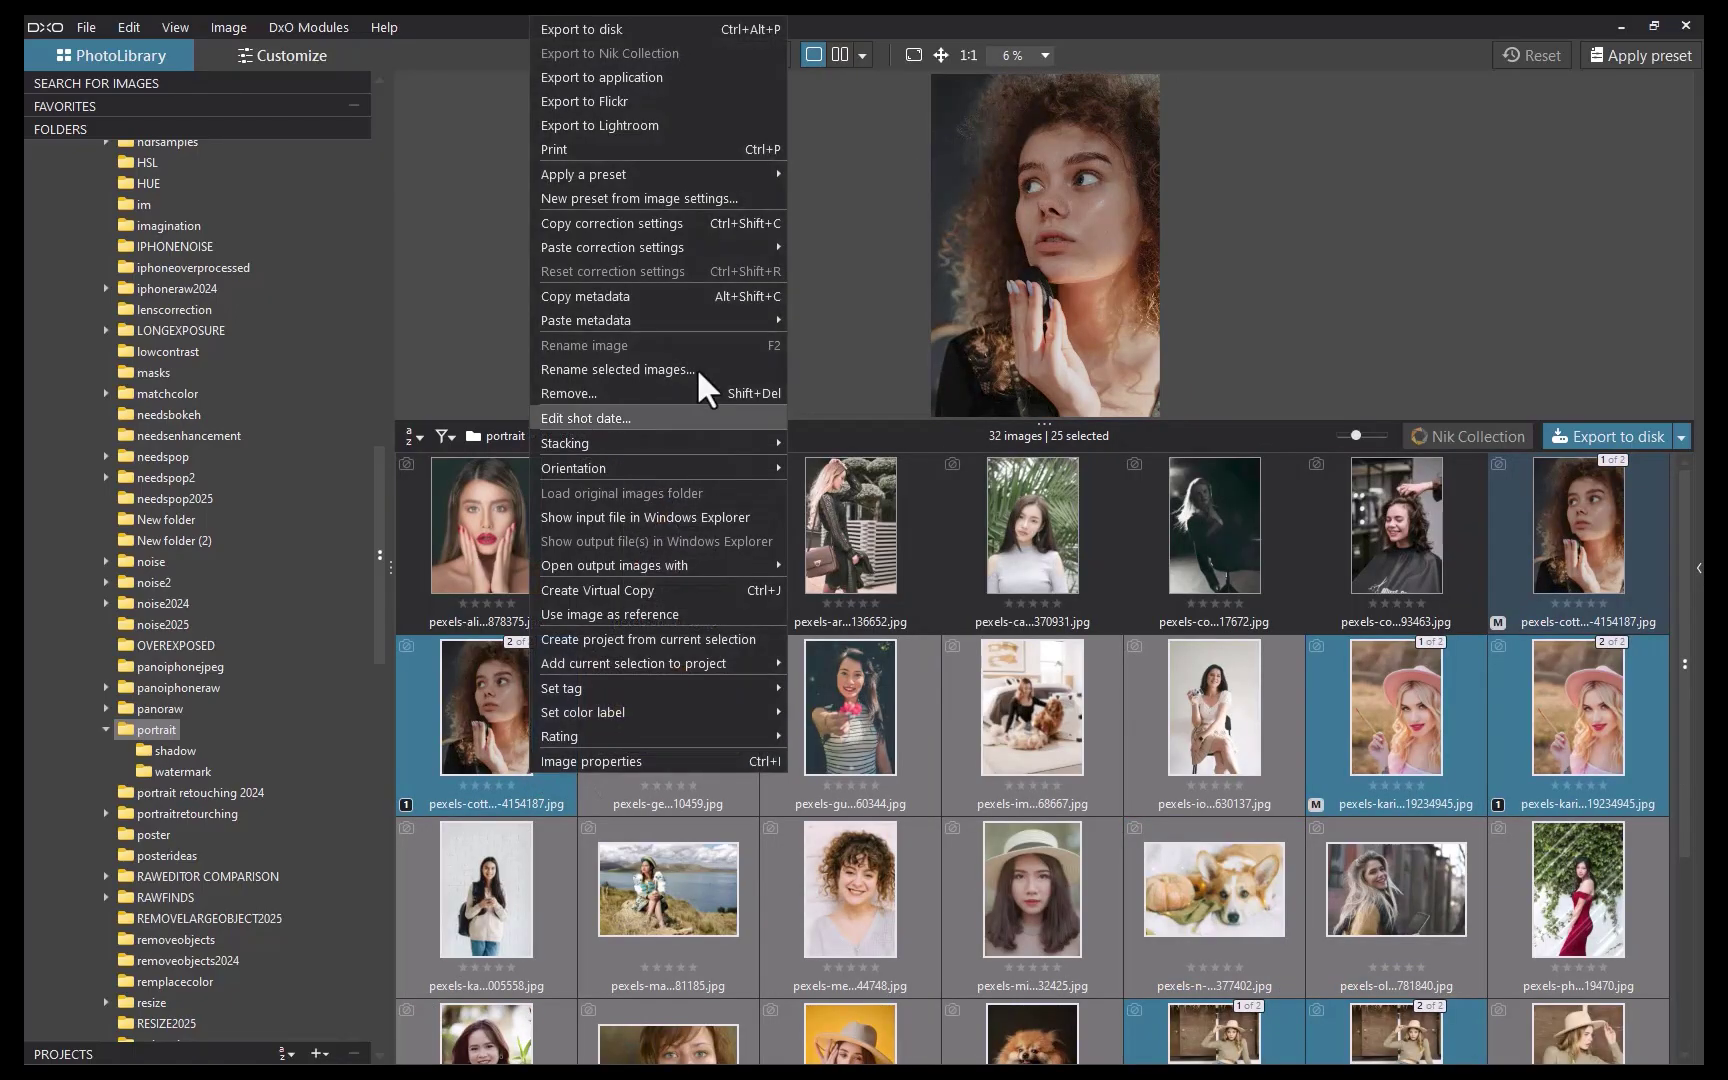
mouse_move(687, 238)
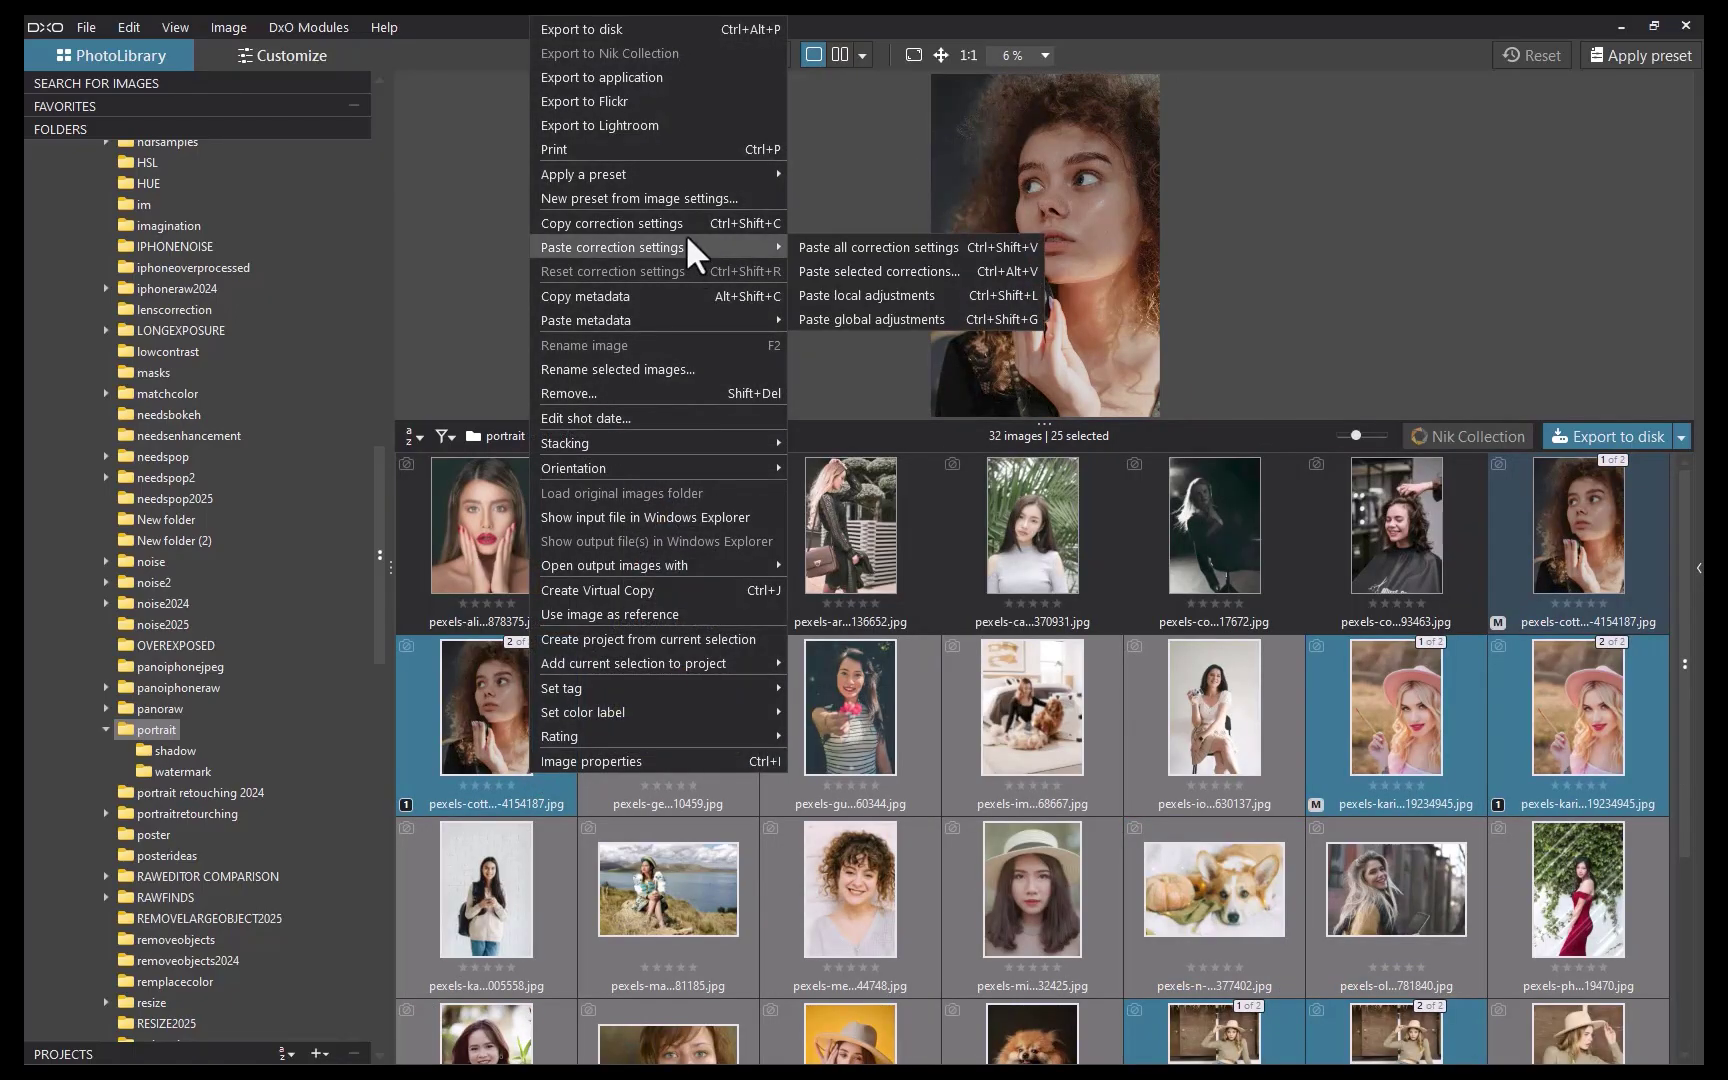
click(836, 290)
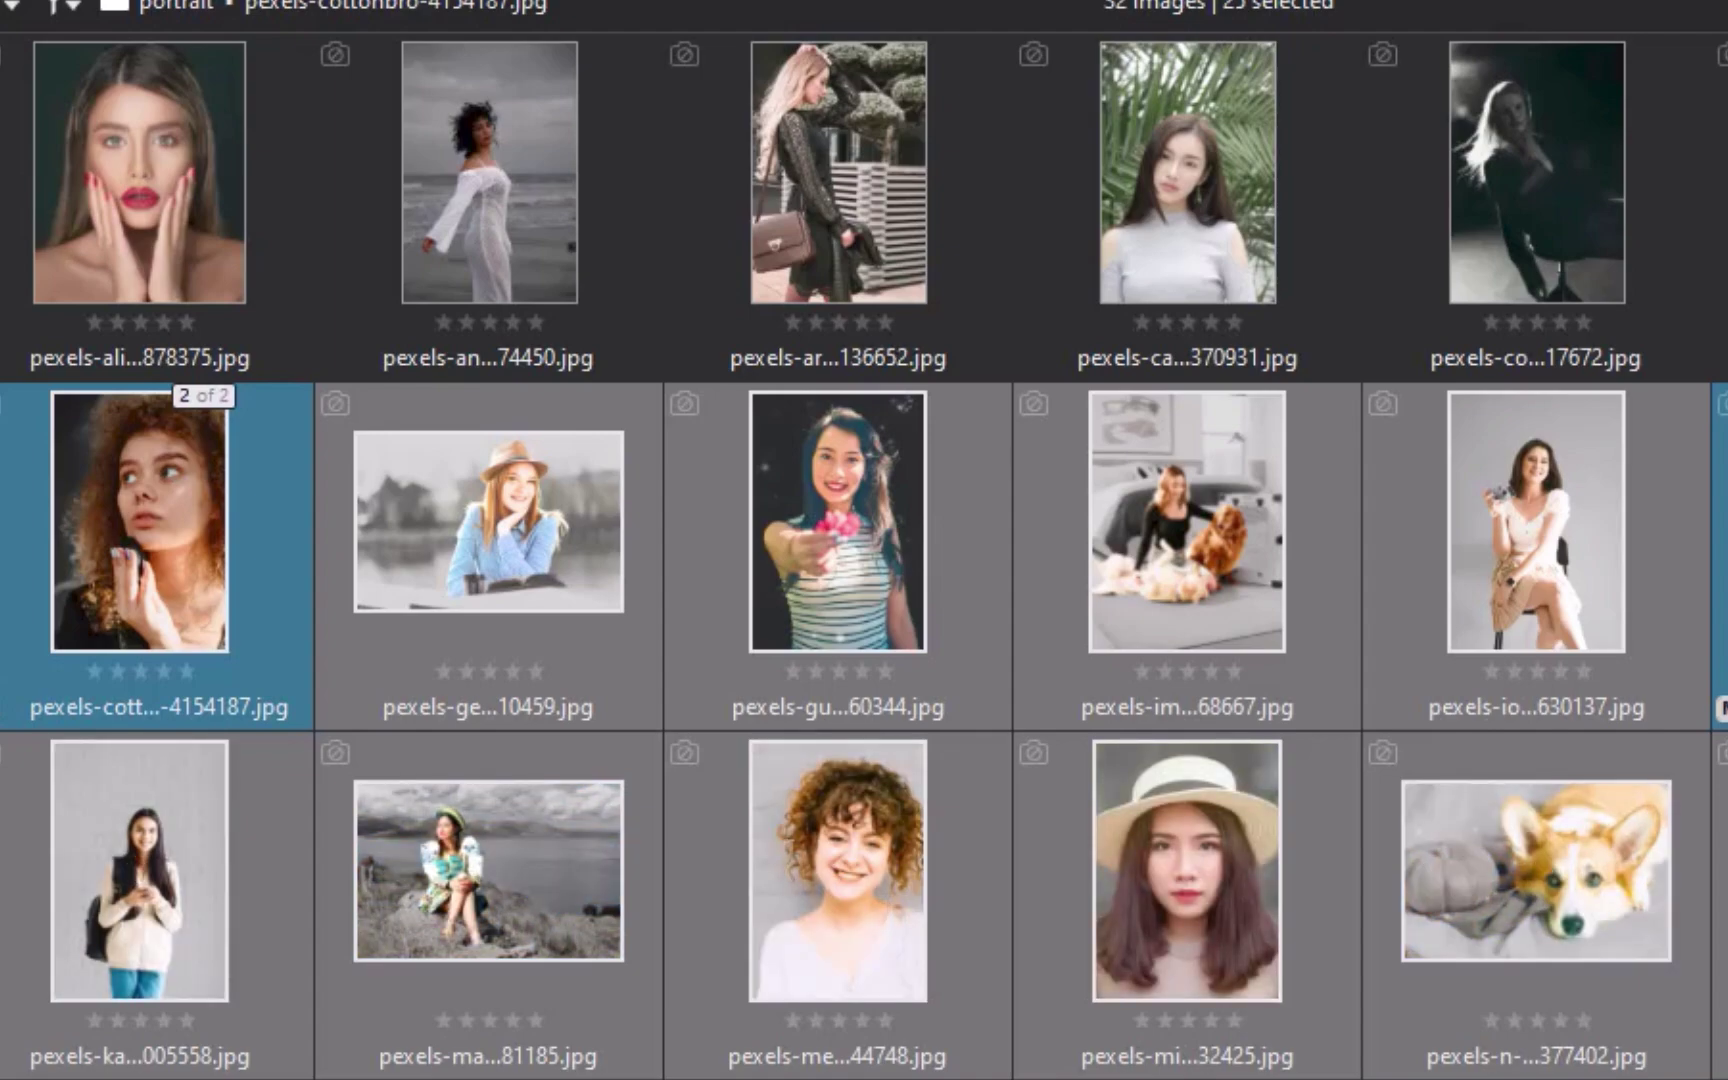
scroll(478, 906, down, 3)
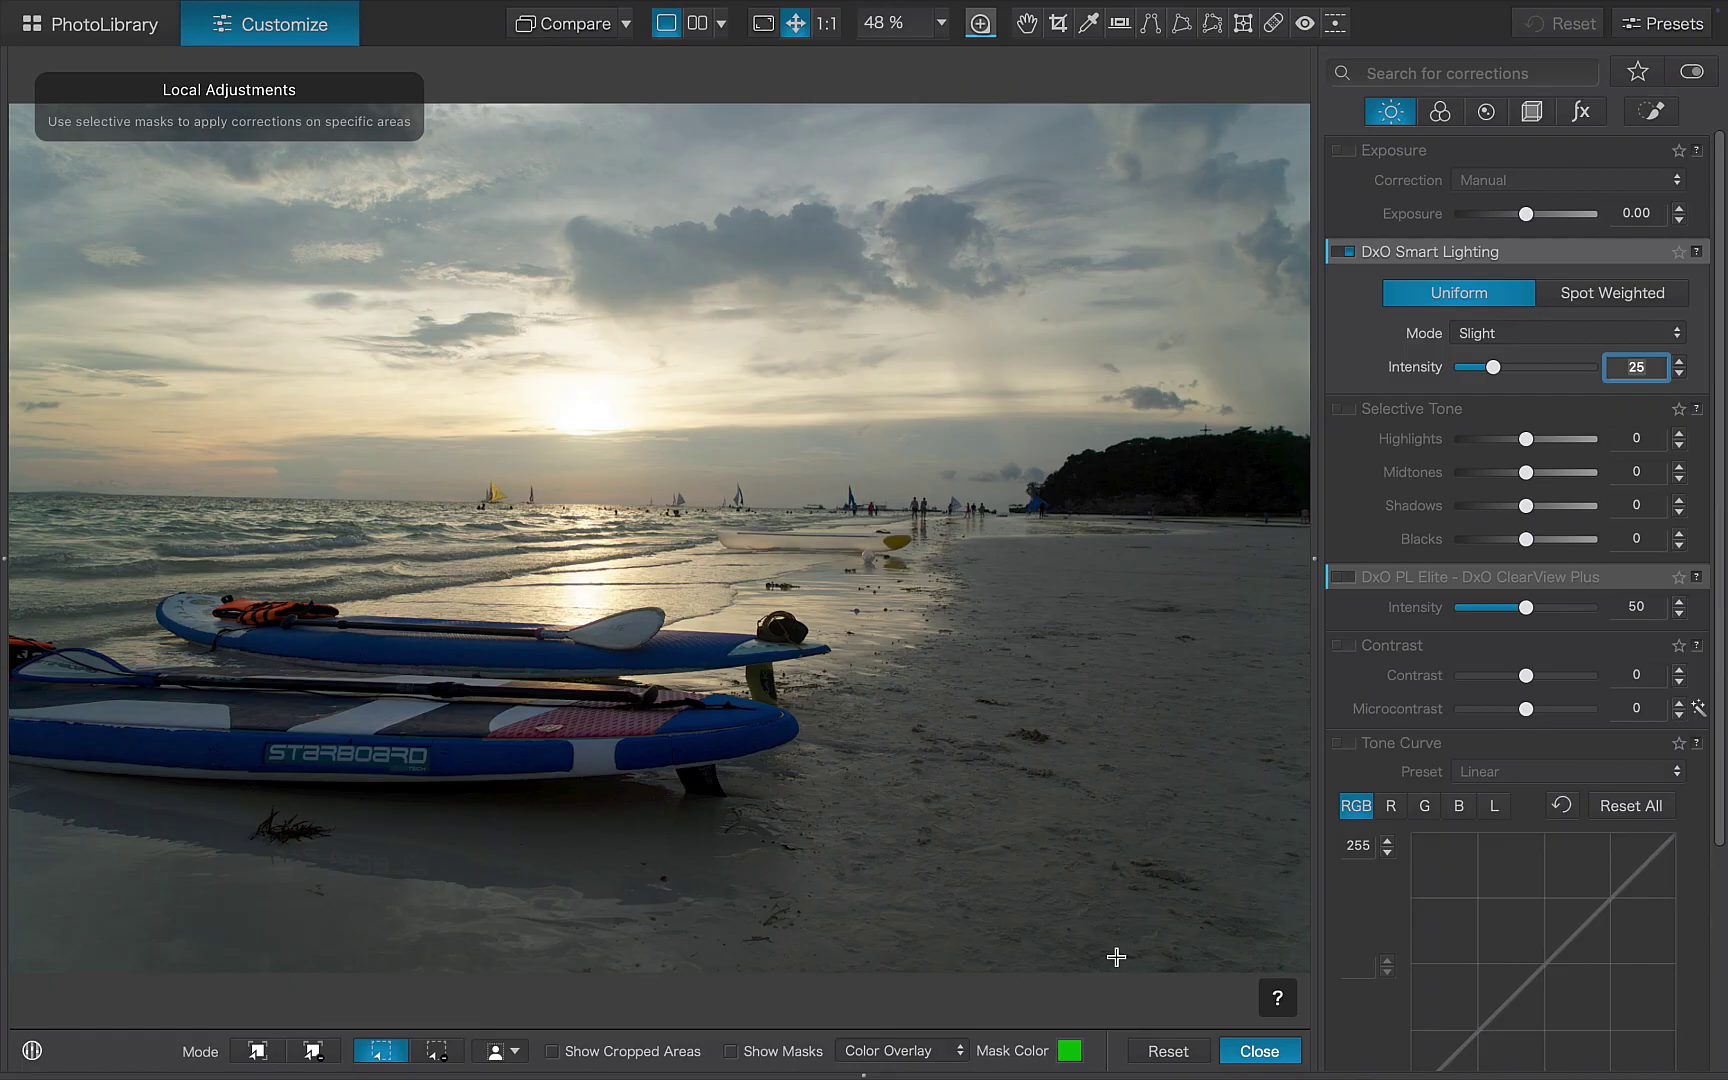
- Draw a graduated filter down from the horizon on the sunset photo, subtracting the island with an AI mask
click(1651, 111)
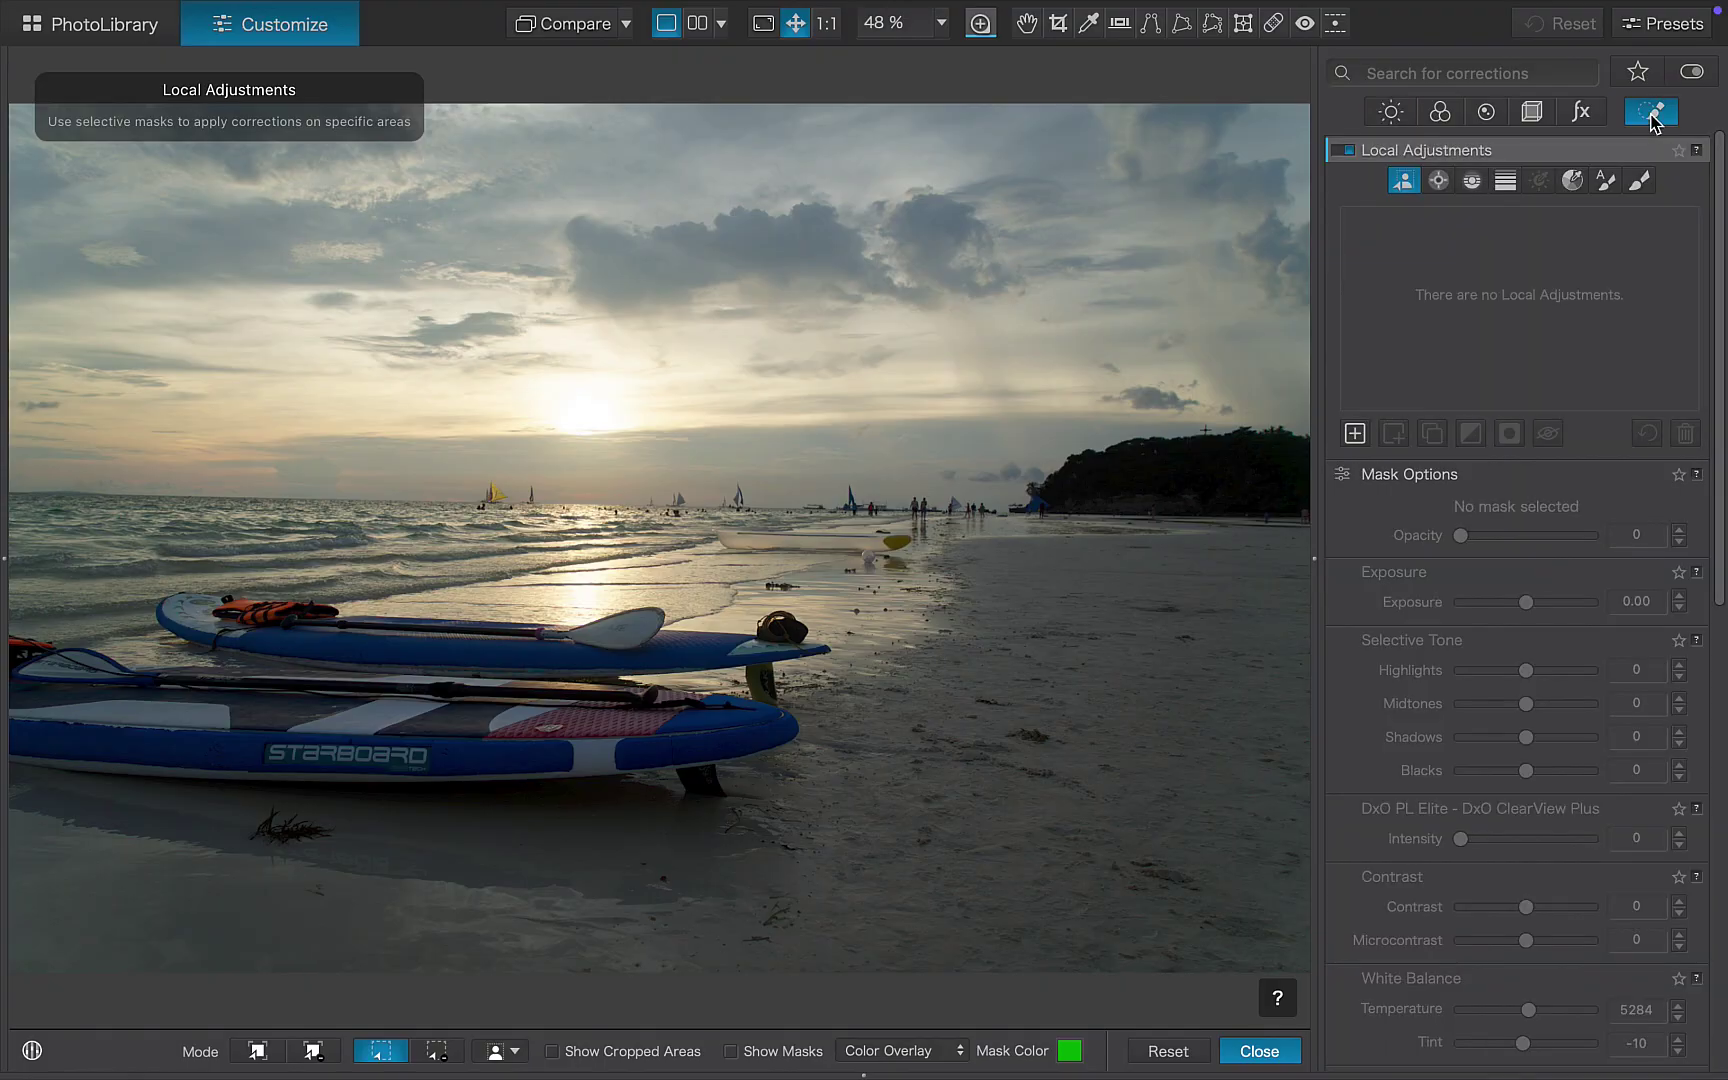
drag(866, 465, 864, 590)
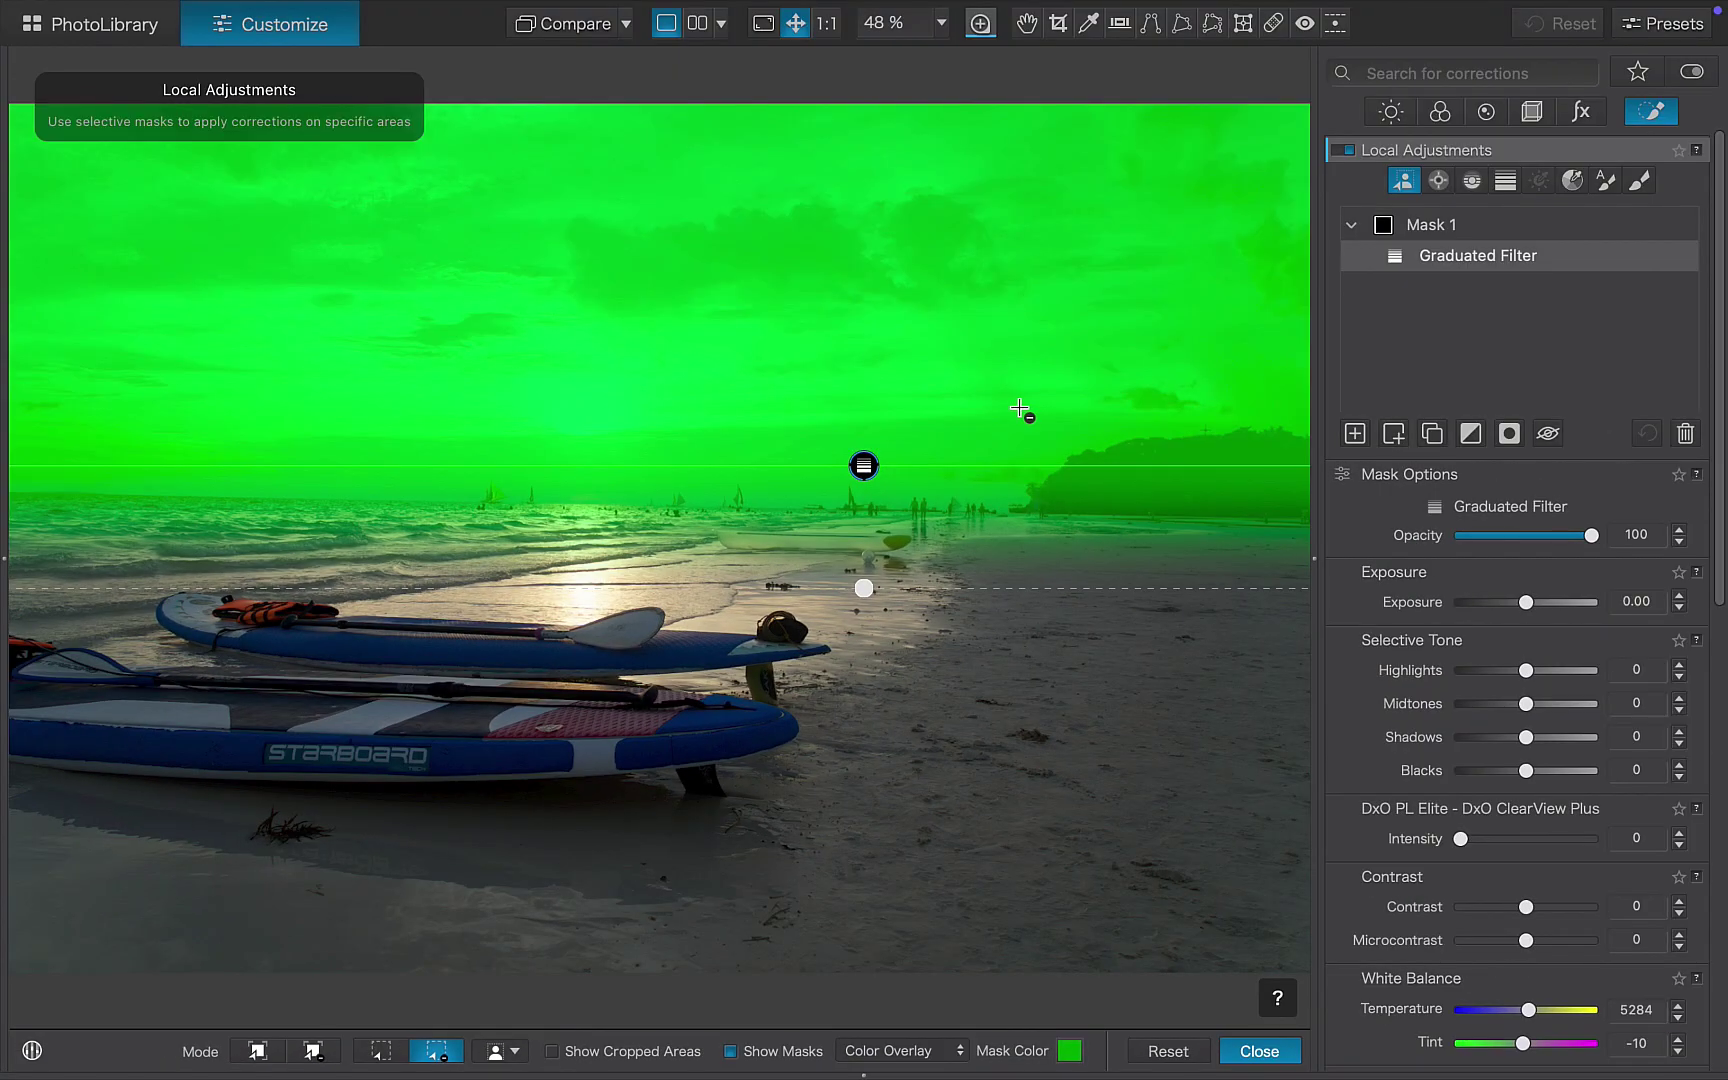
drag(1018, 408, 1208, 522)
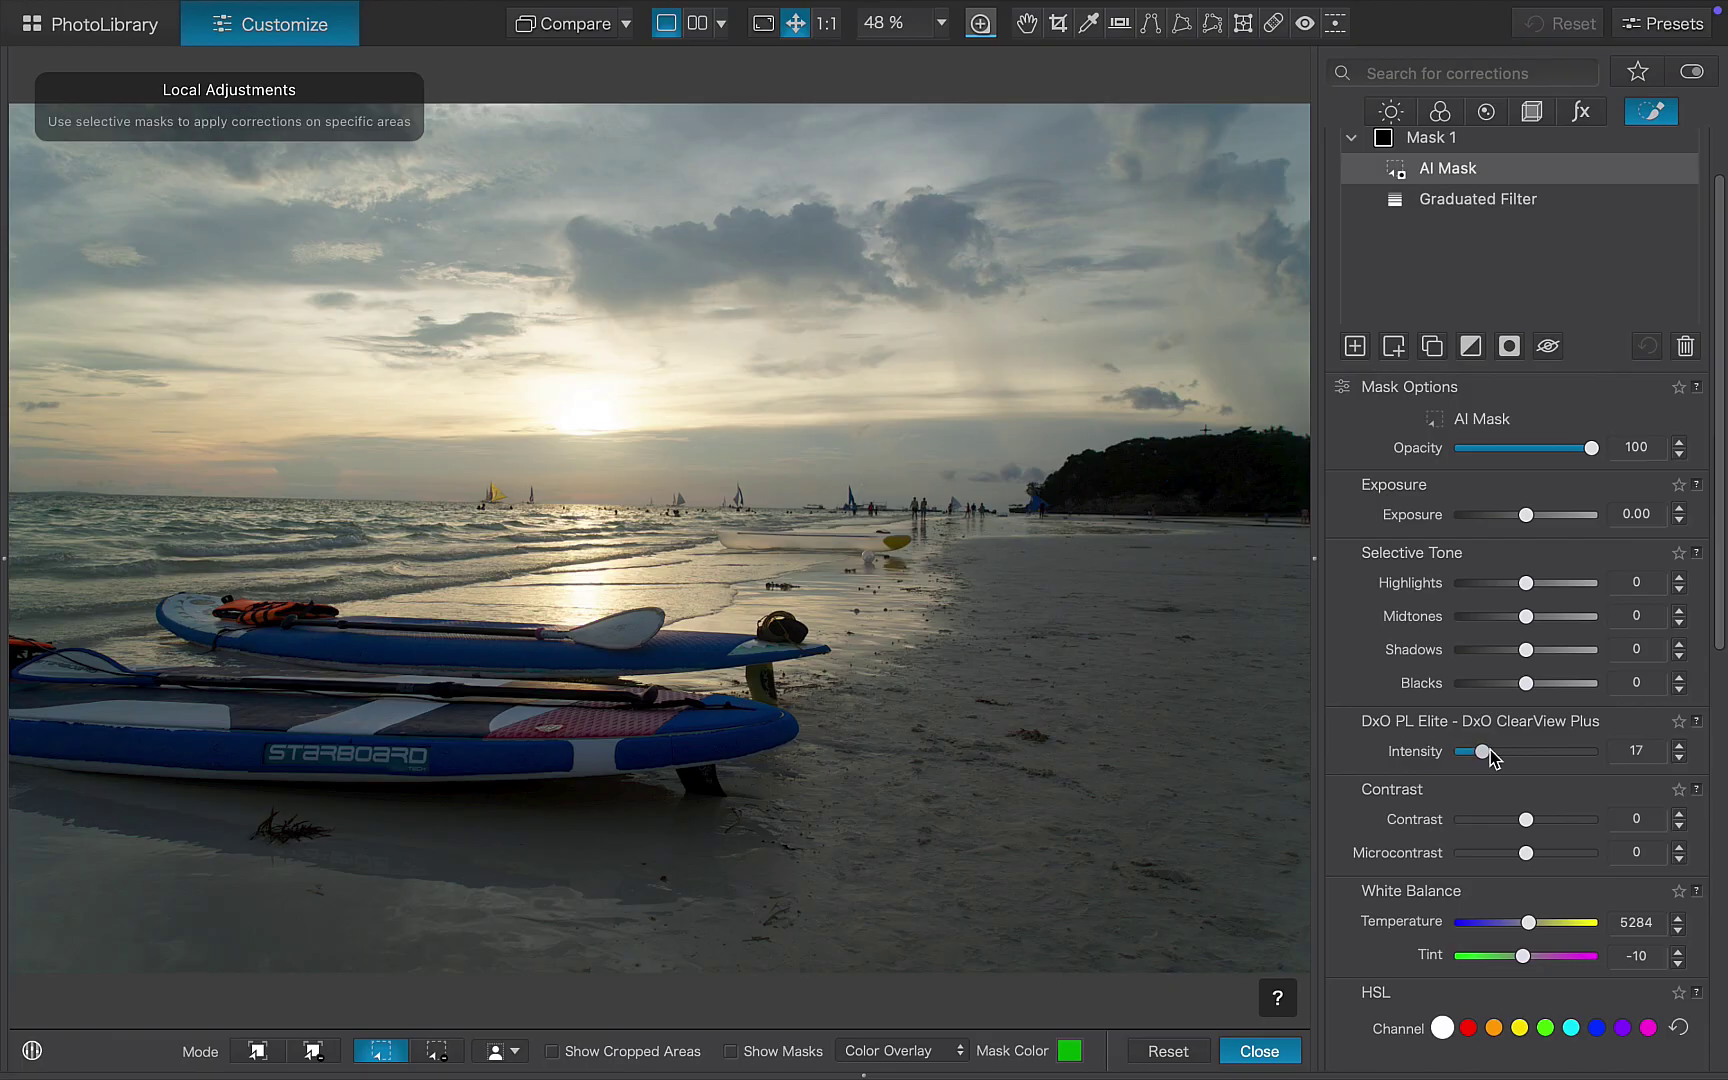
- Add and strengthen ClearView Plus on the sky mask
drag(1486, 751, 1500, 752)
drag(1468, 758, 1509, 756)
scroll(1565, 628, up, 2)
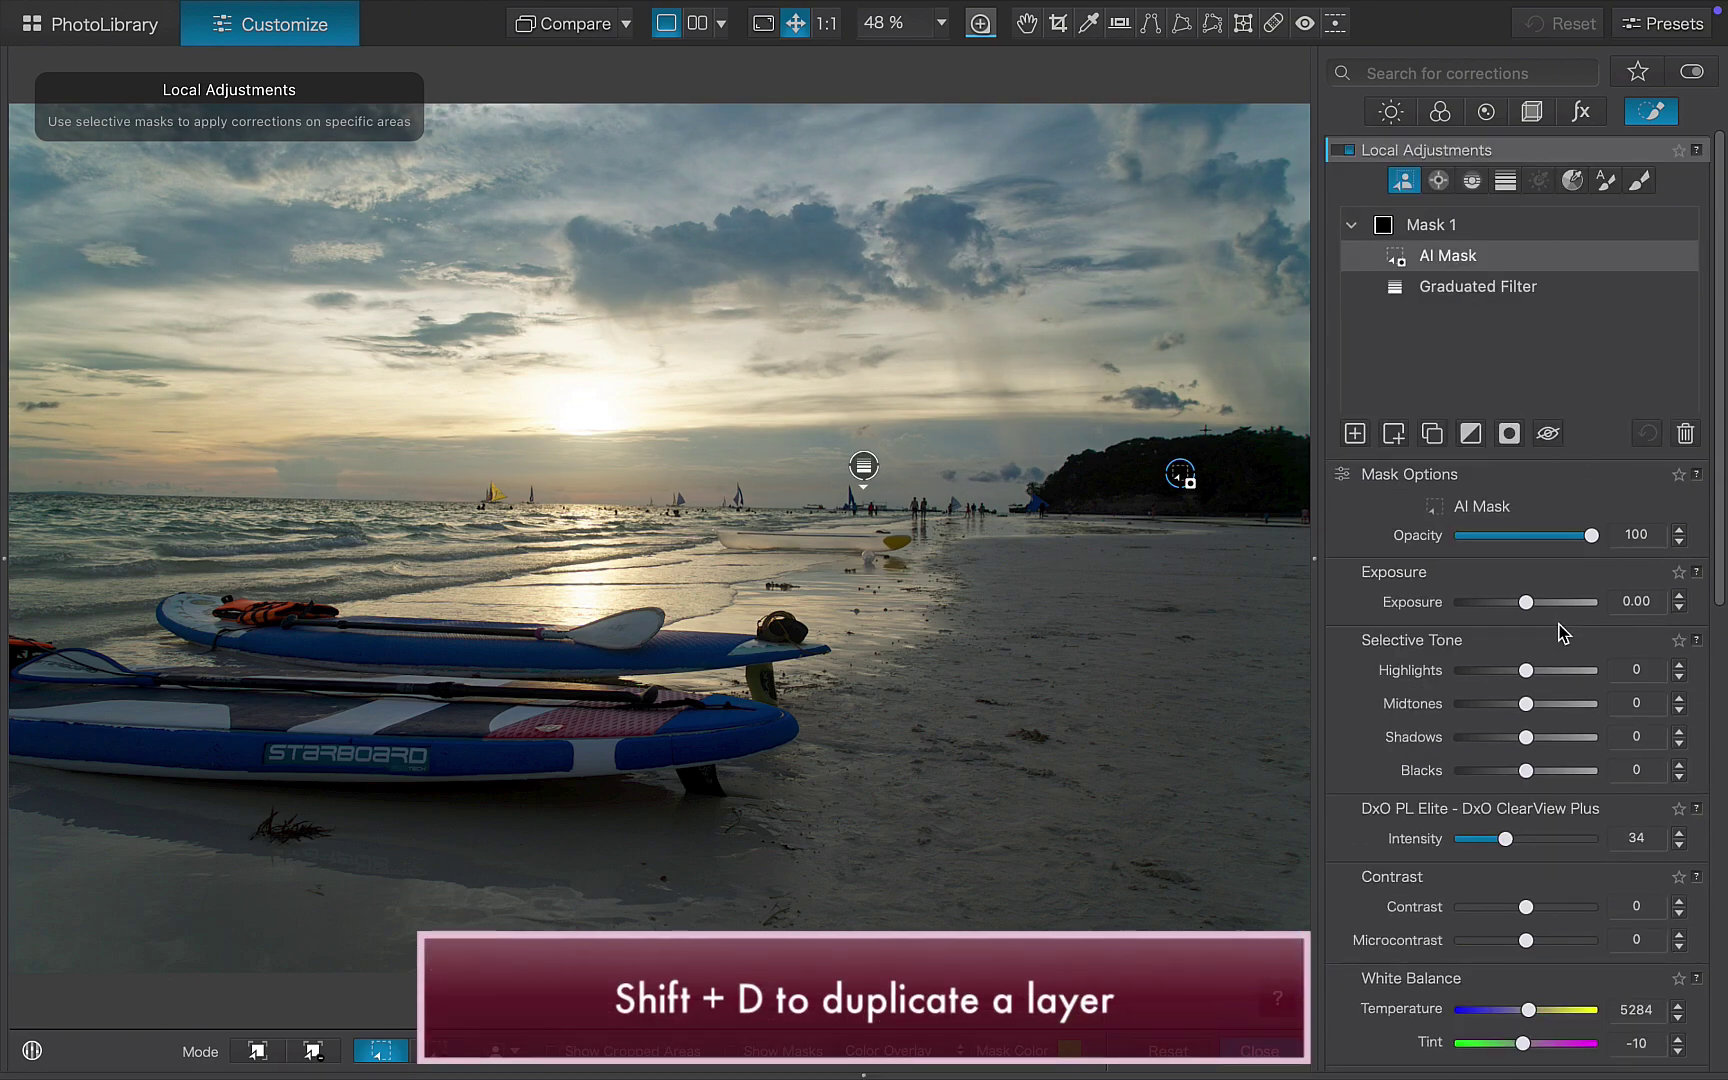
- Duplicate the sky mask as Mask 2 without ClearView Plus, brighten it, and box the paddleboards
key(shift+d)
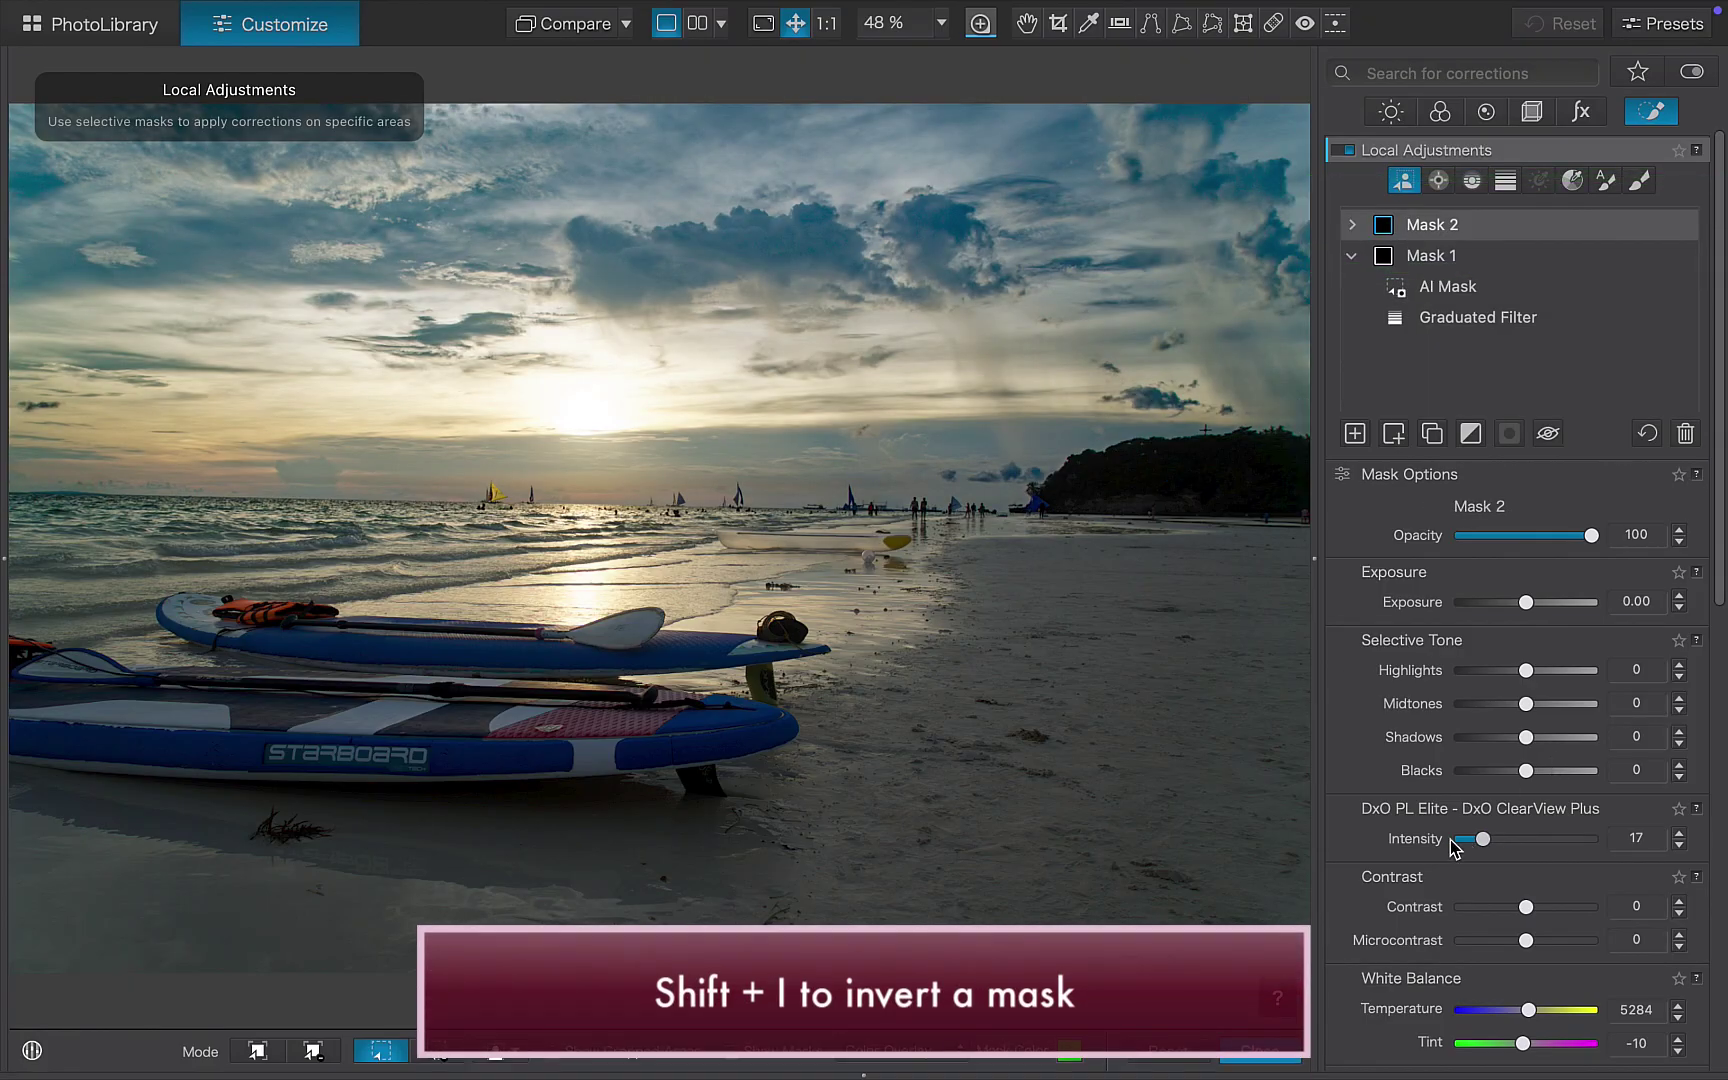
drag(1505, 839, 1447, 848)
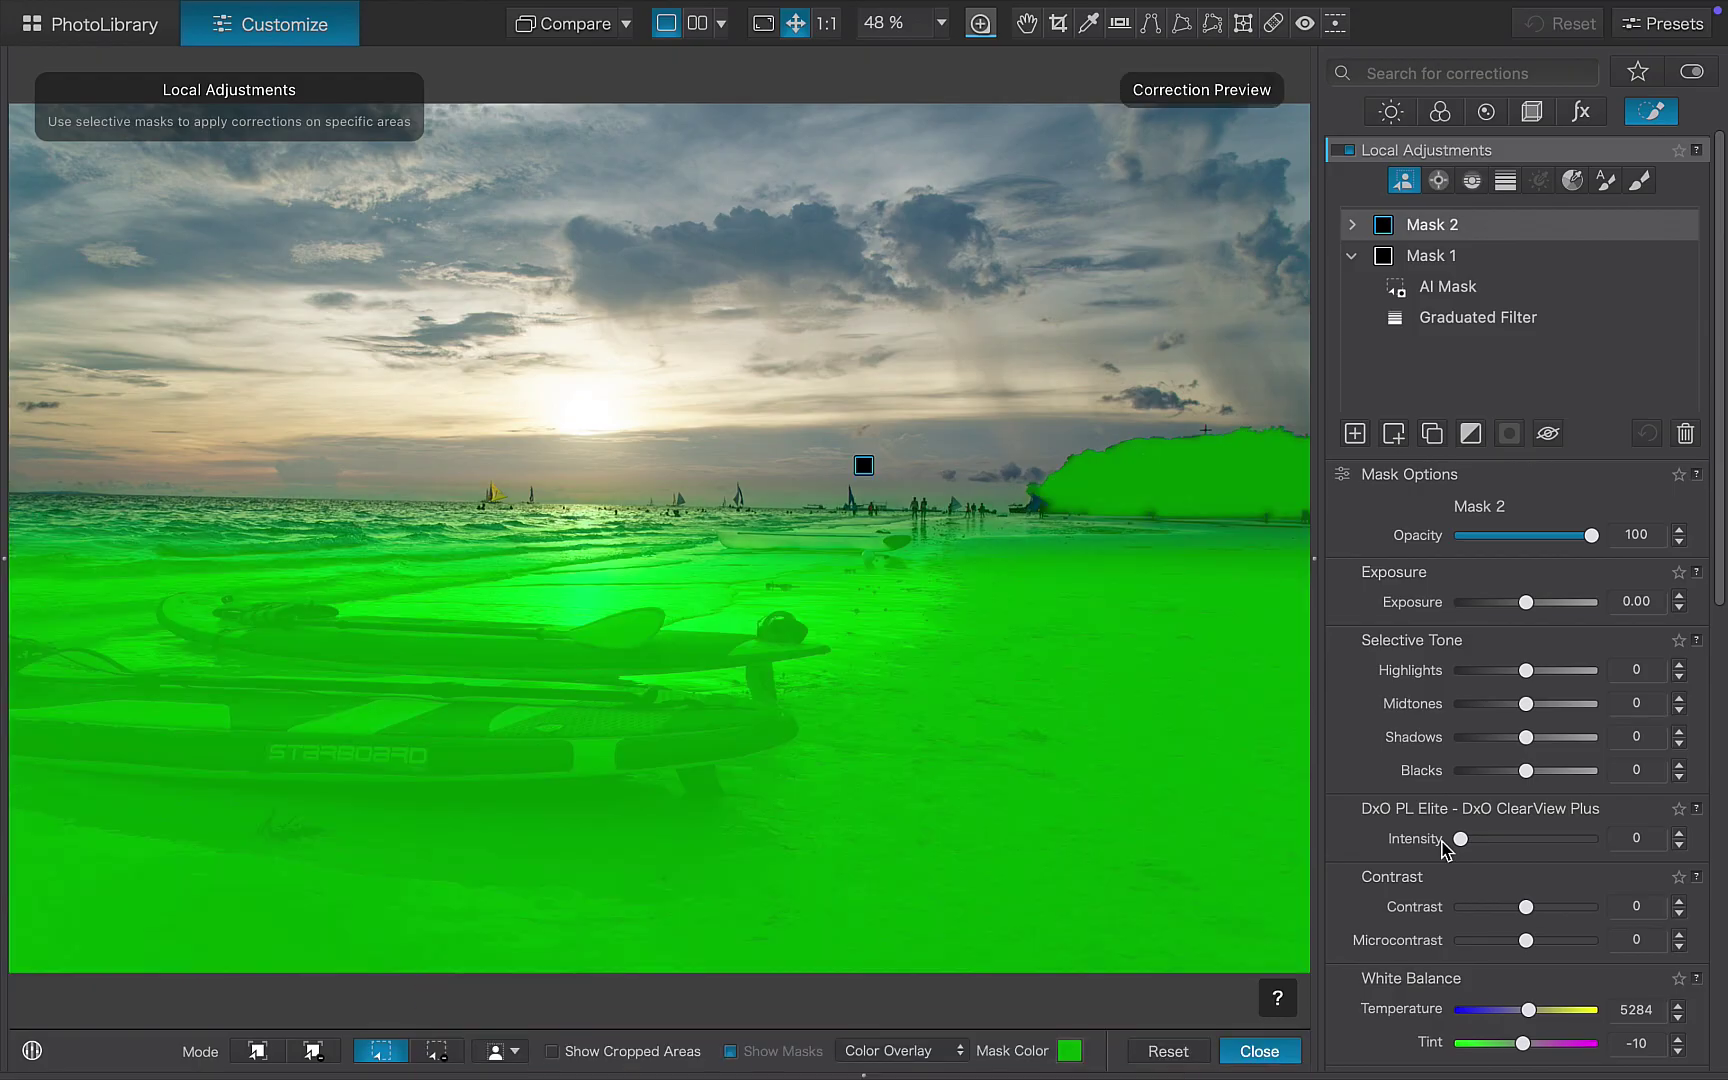
drag(1526, 602, 1545, 607)
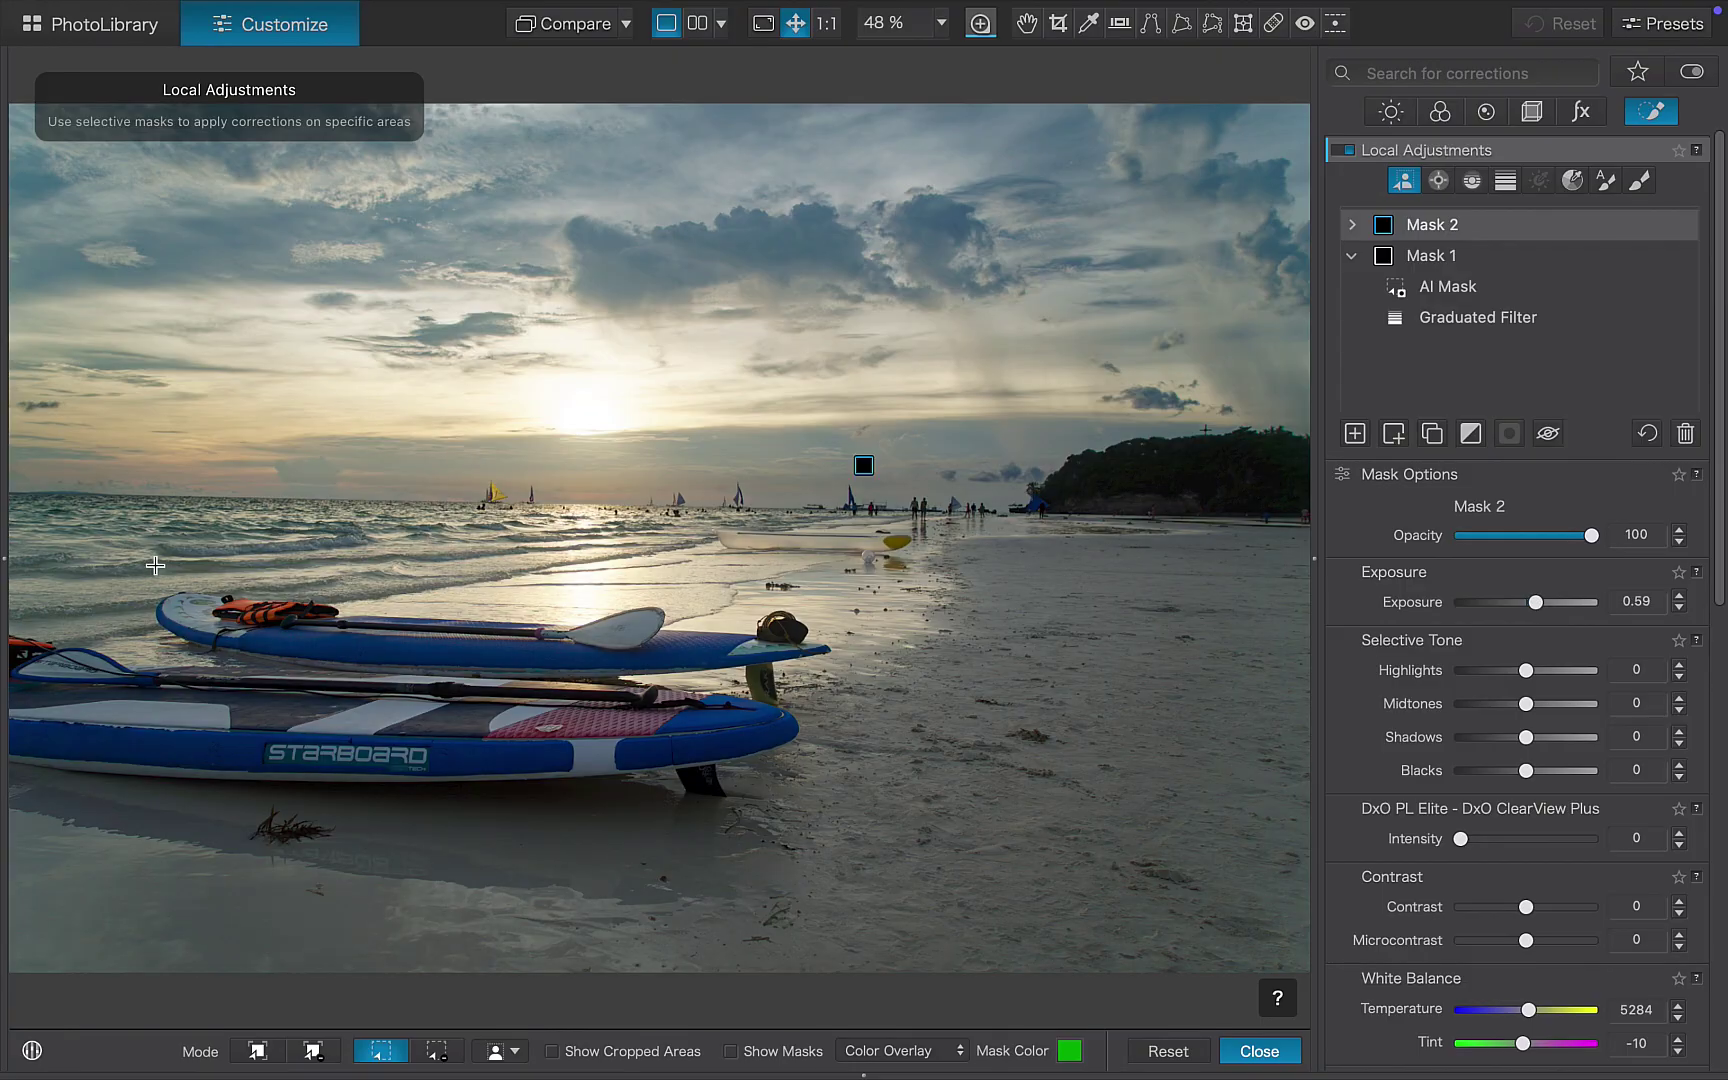
drag(30, 568, 824, 792)
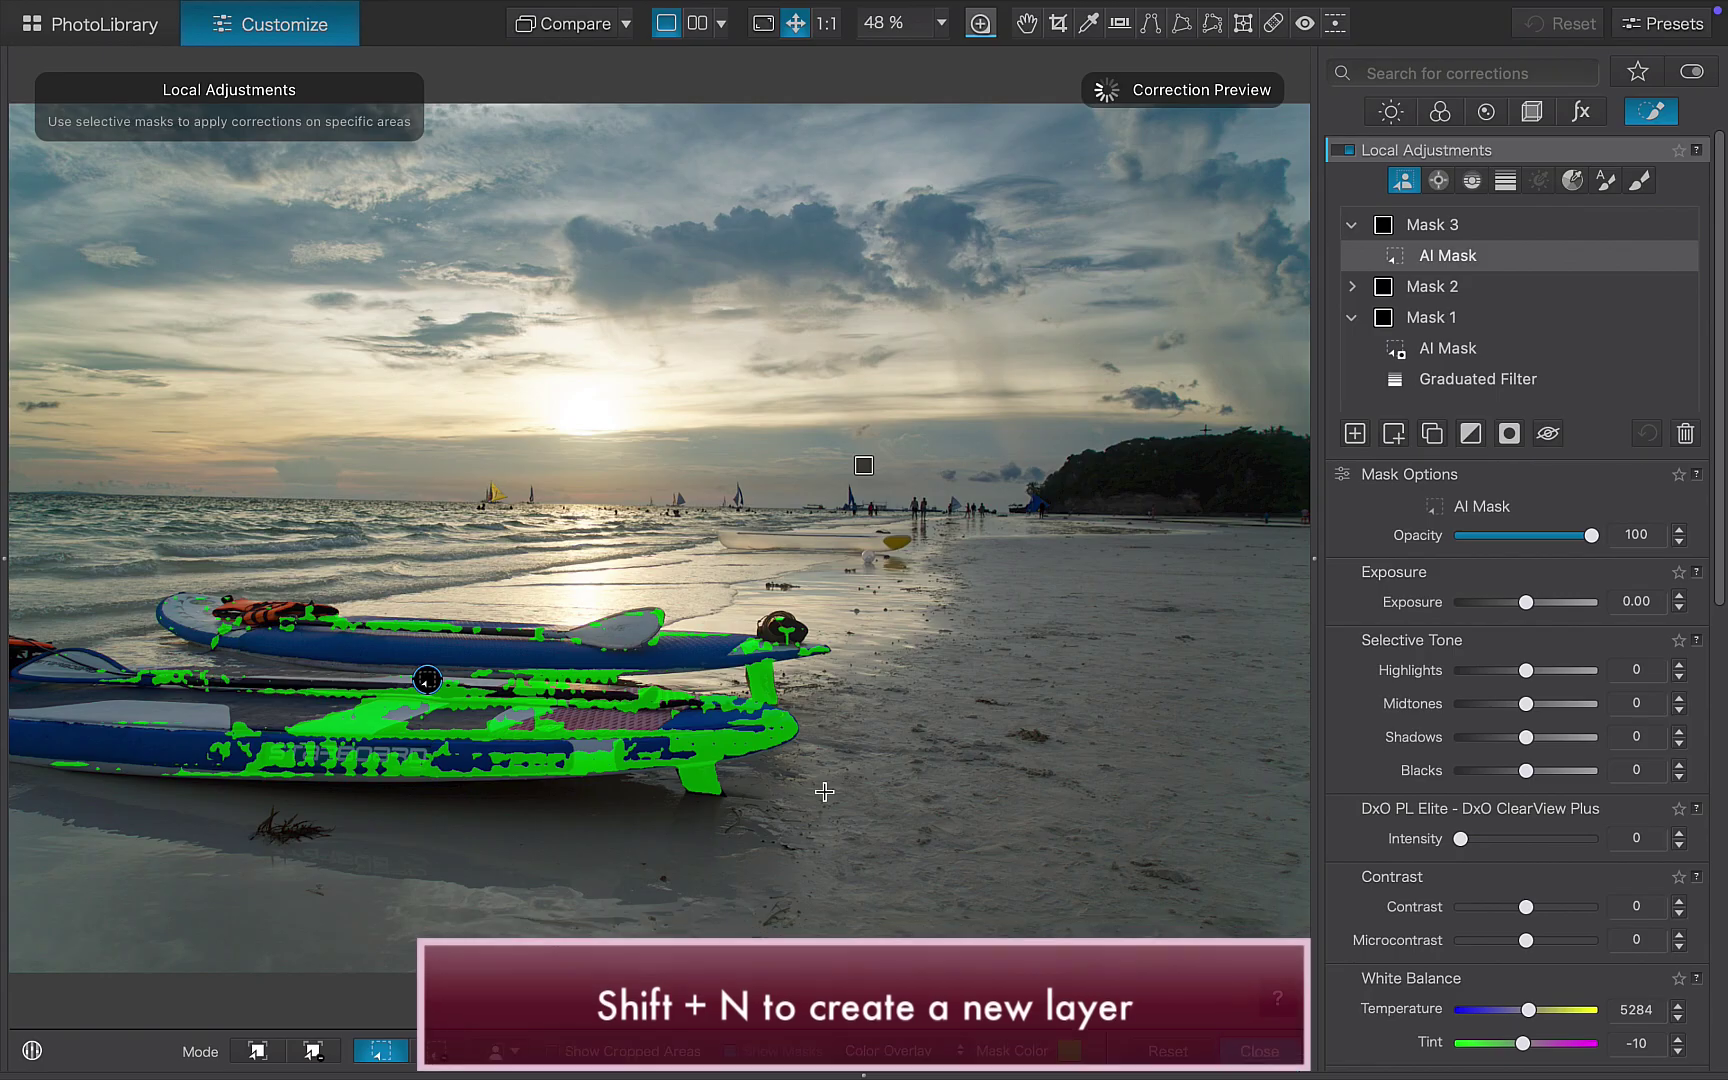
- Undo the paddleboard mask and recreate it as a new AI mask boxing both boards
key(Delete)
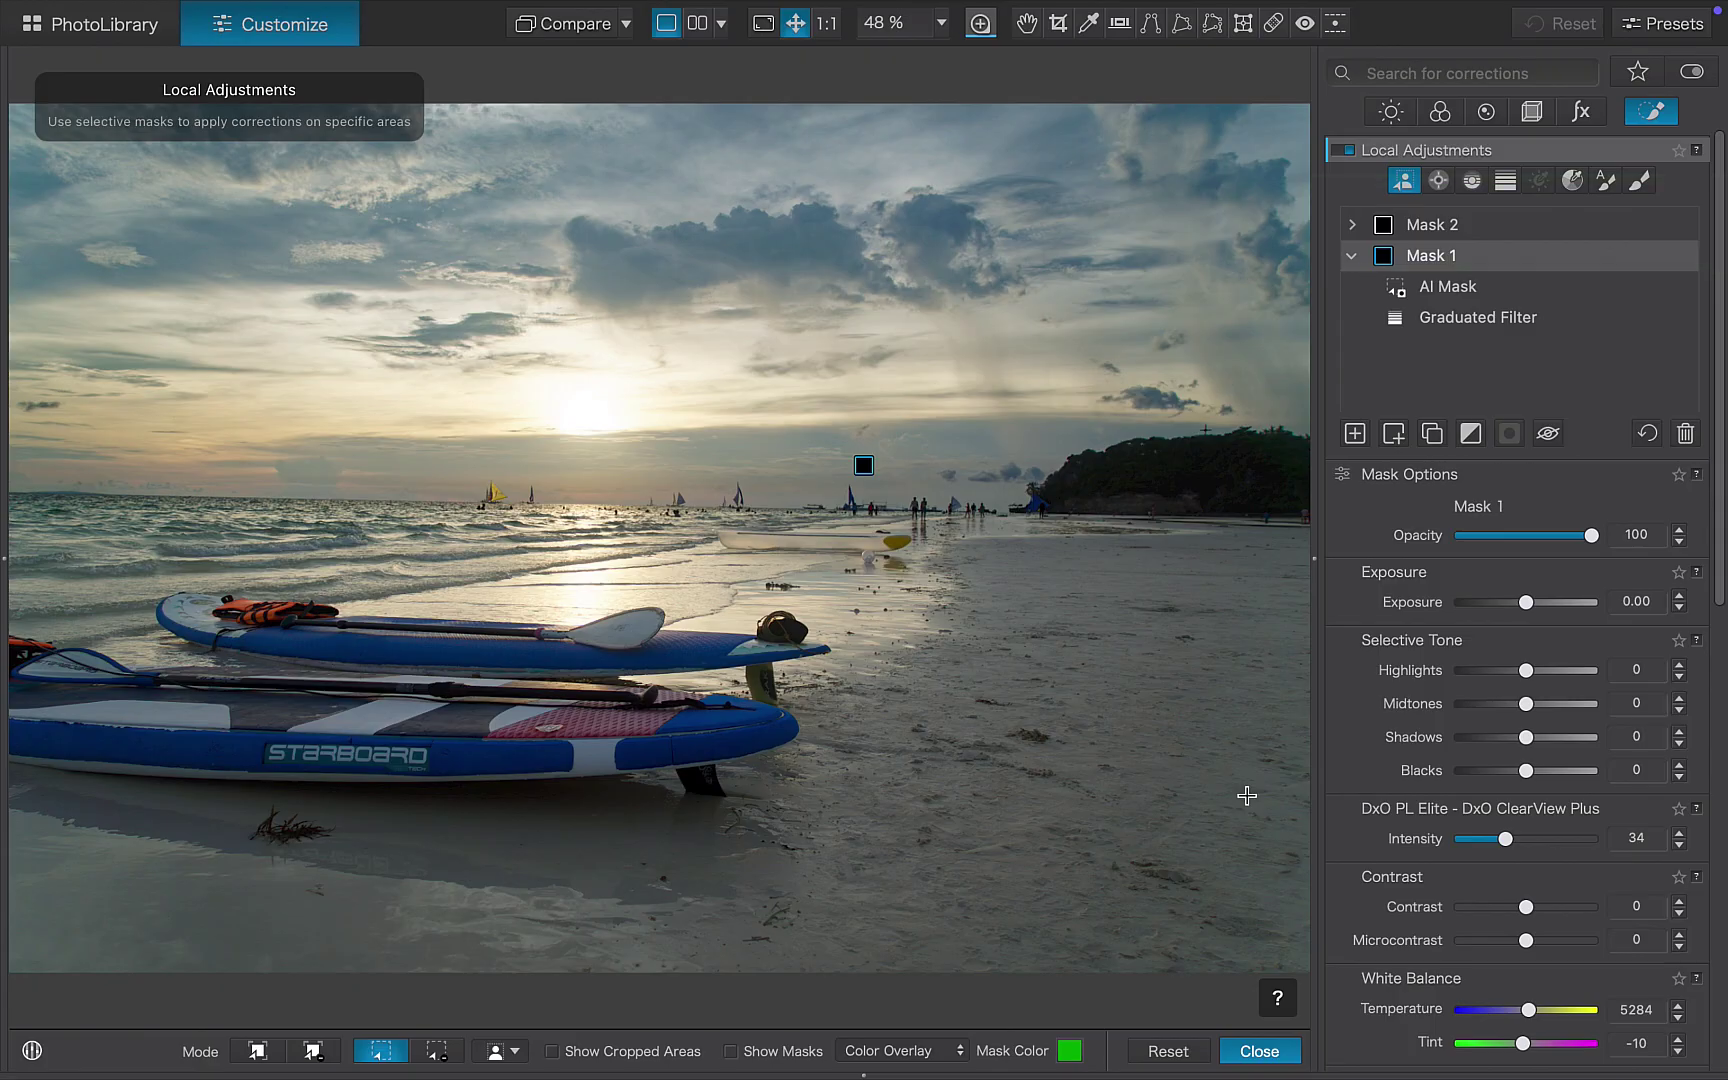
key(shift+n)
drag(17, 566, 810, 812)
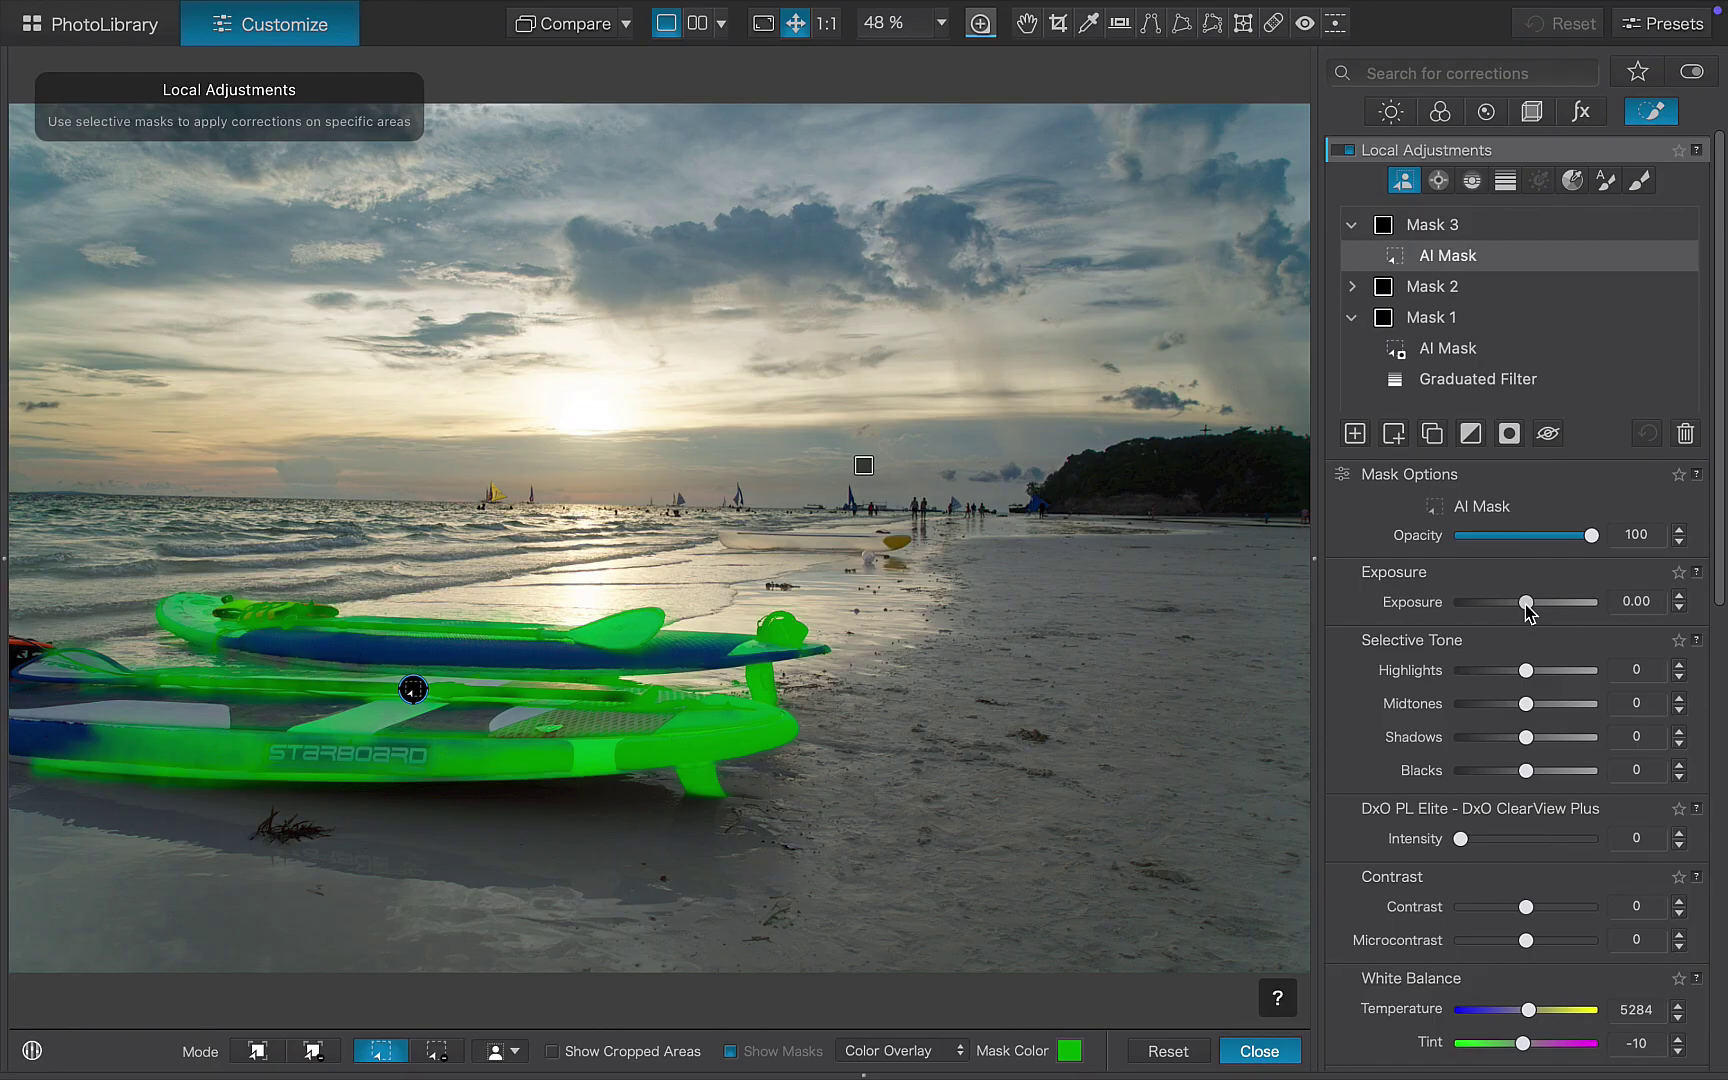
- Refine the paddleboard mask with a Brush stroke over the lower board and an Auto Brush touch
click(1640, 180)
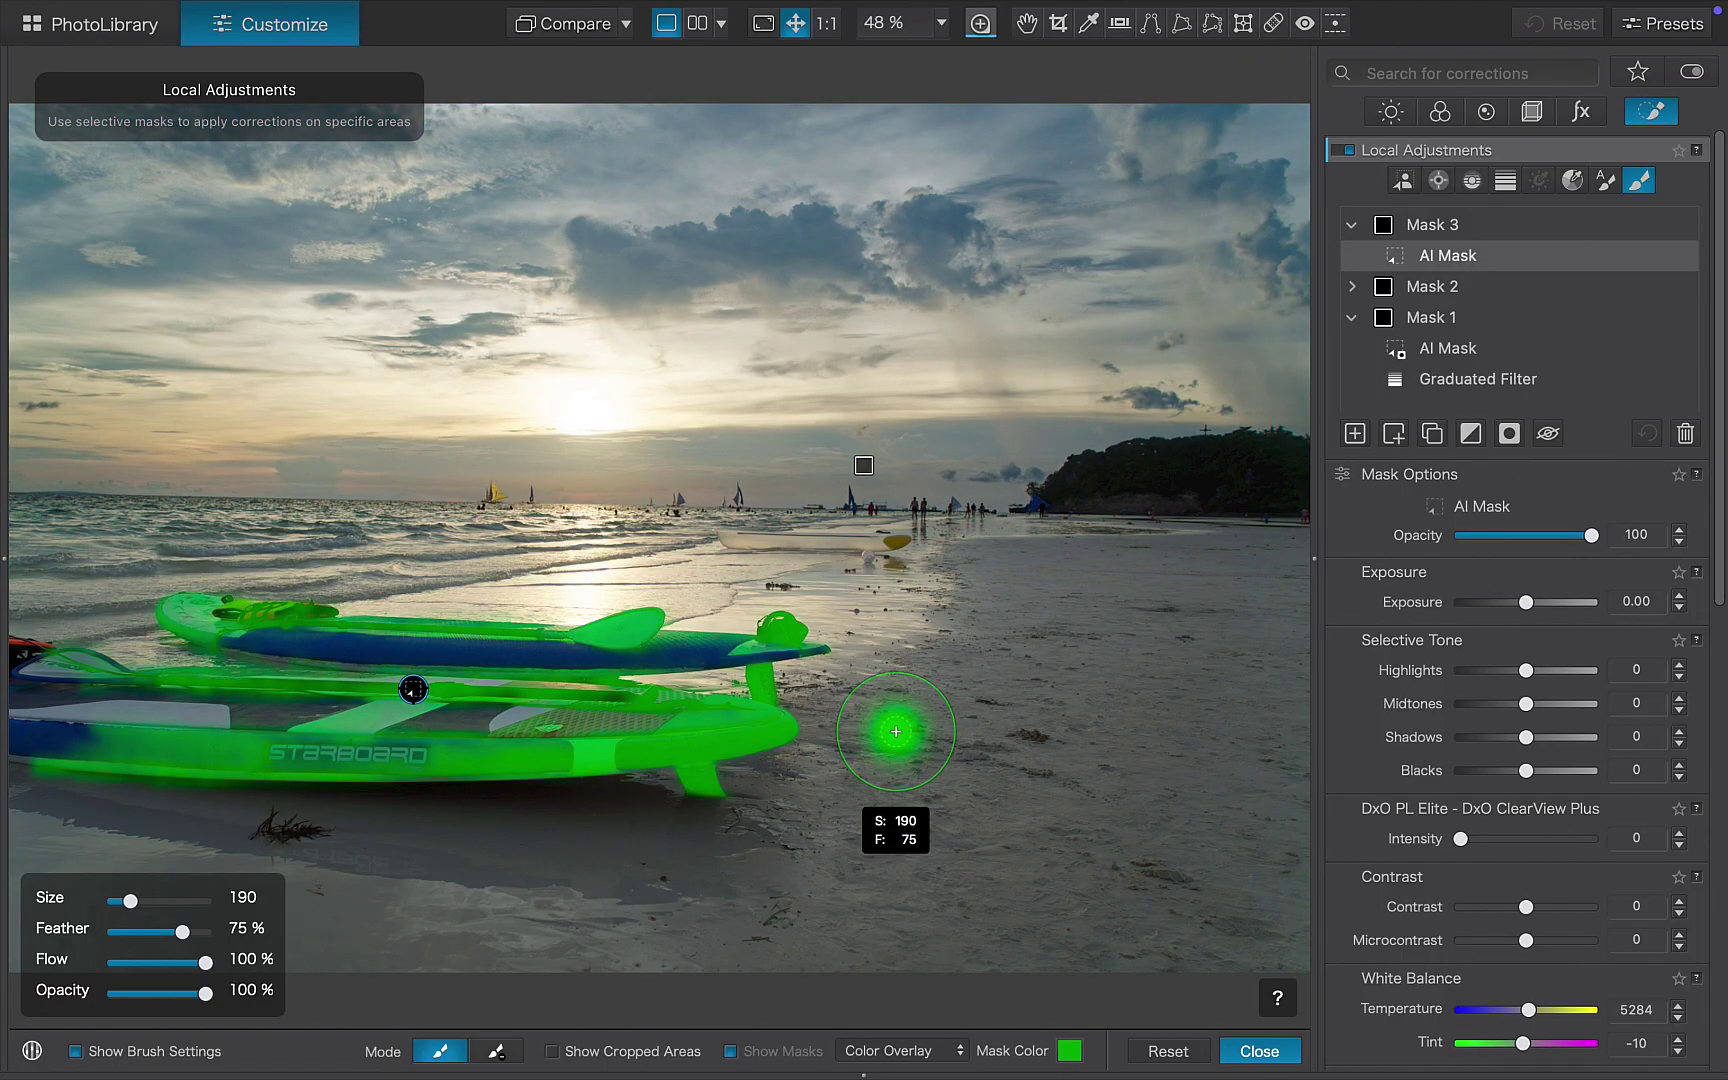
mouse_move(668, 731)
mouse_down()
mouse_move(133, 709)
mouse_move(55, 700)
mouse_move(60, 682)
mouse_up()
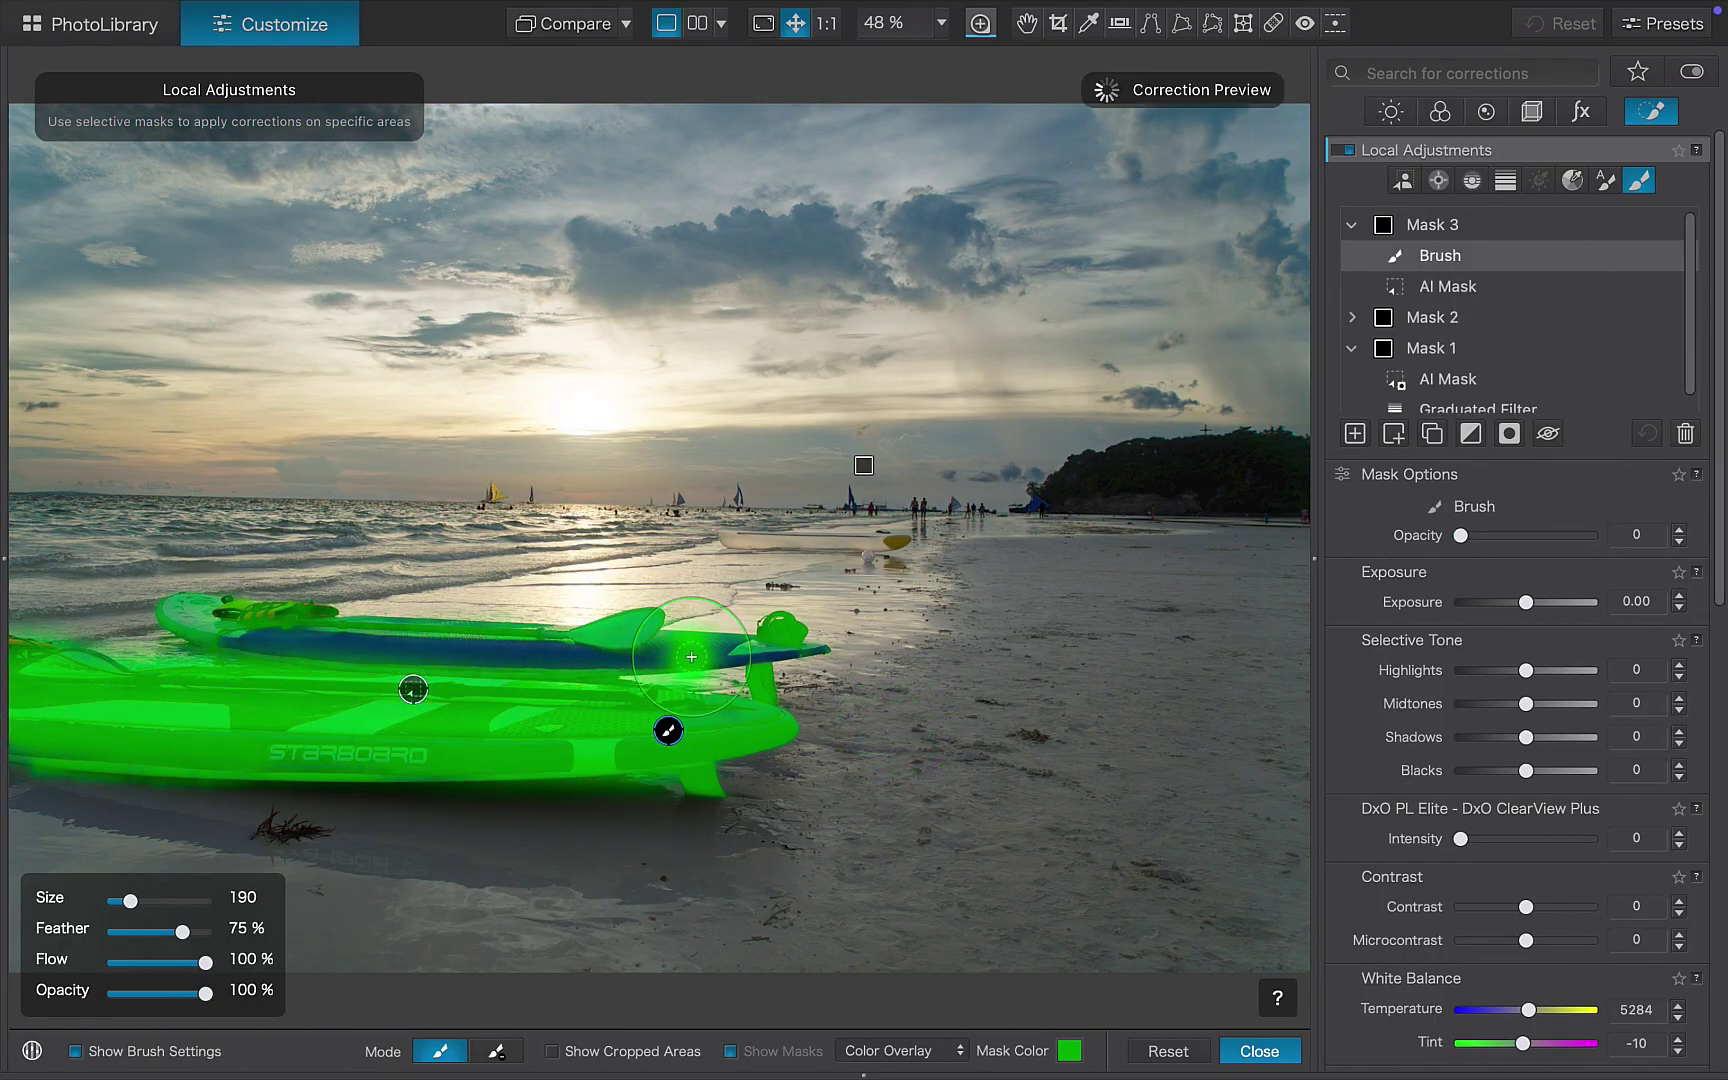
click(1605, 180)
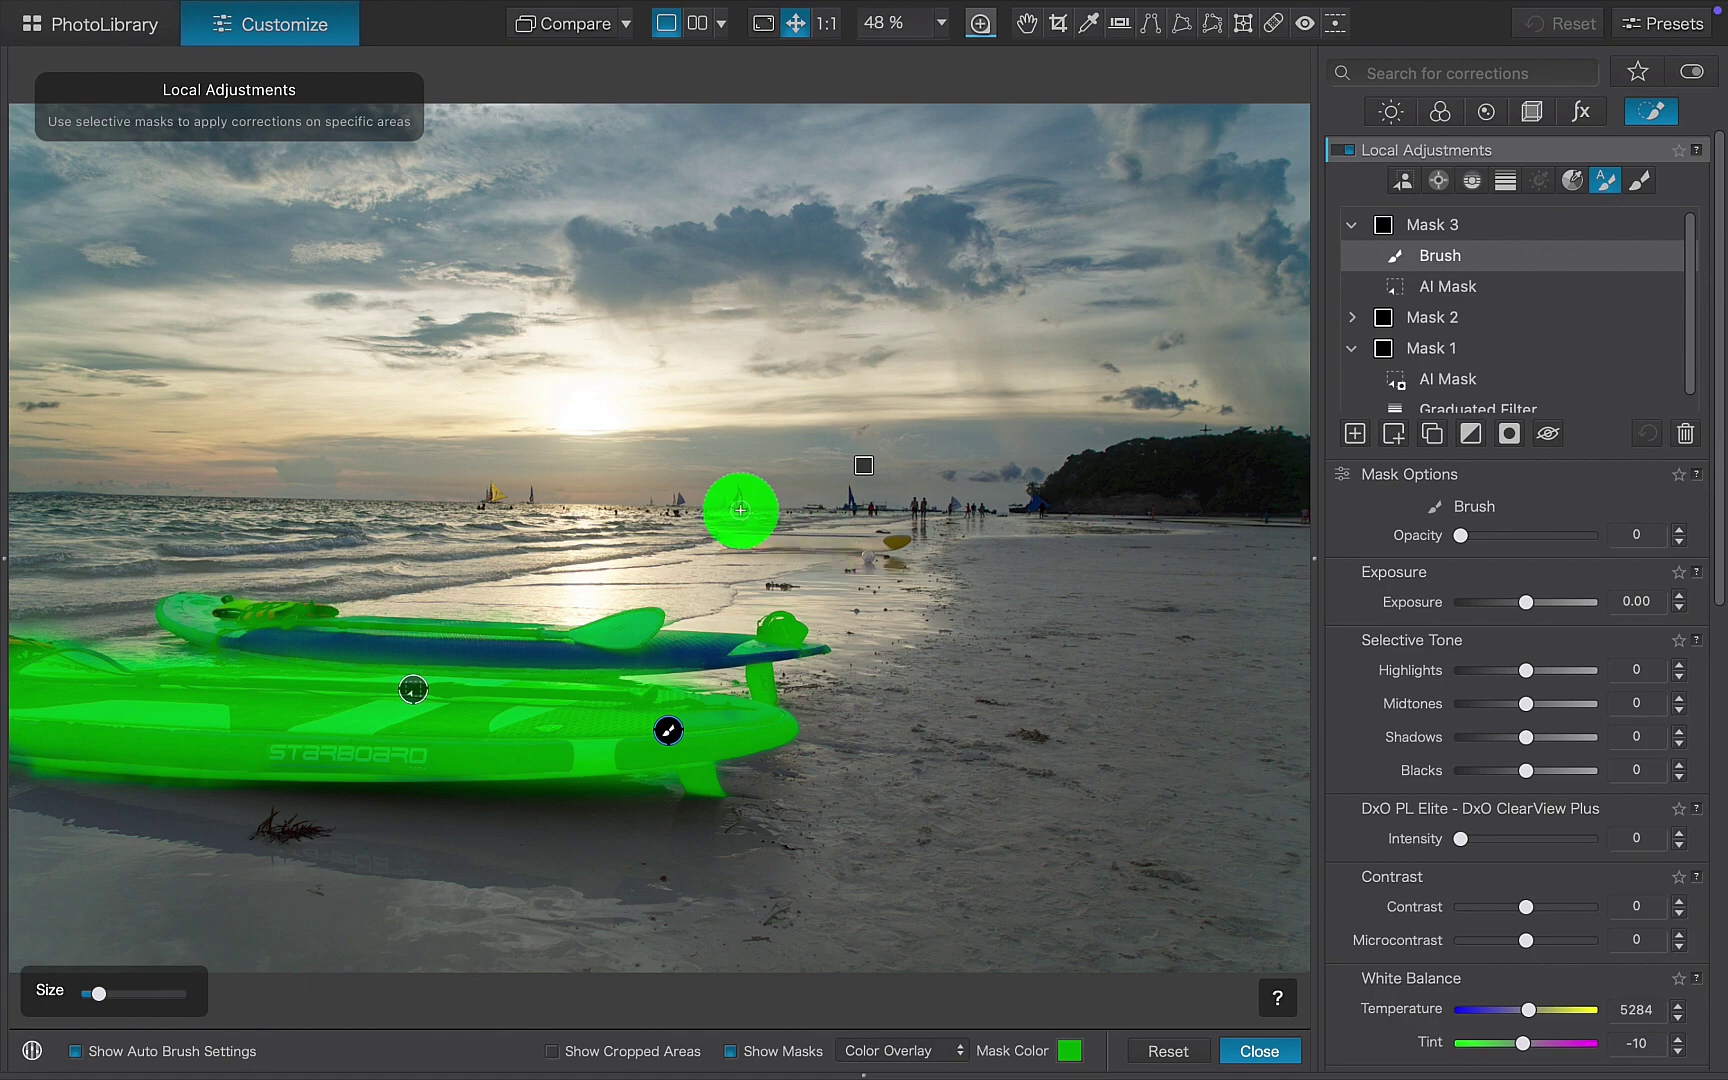
click(717, 649)
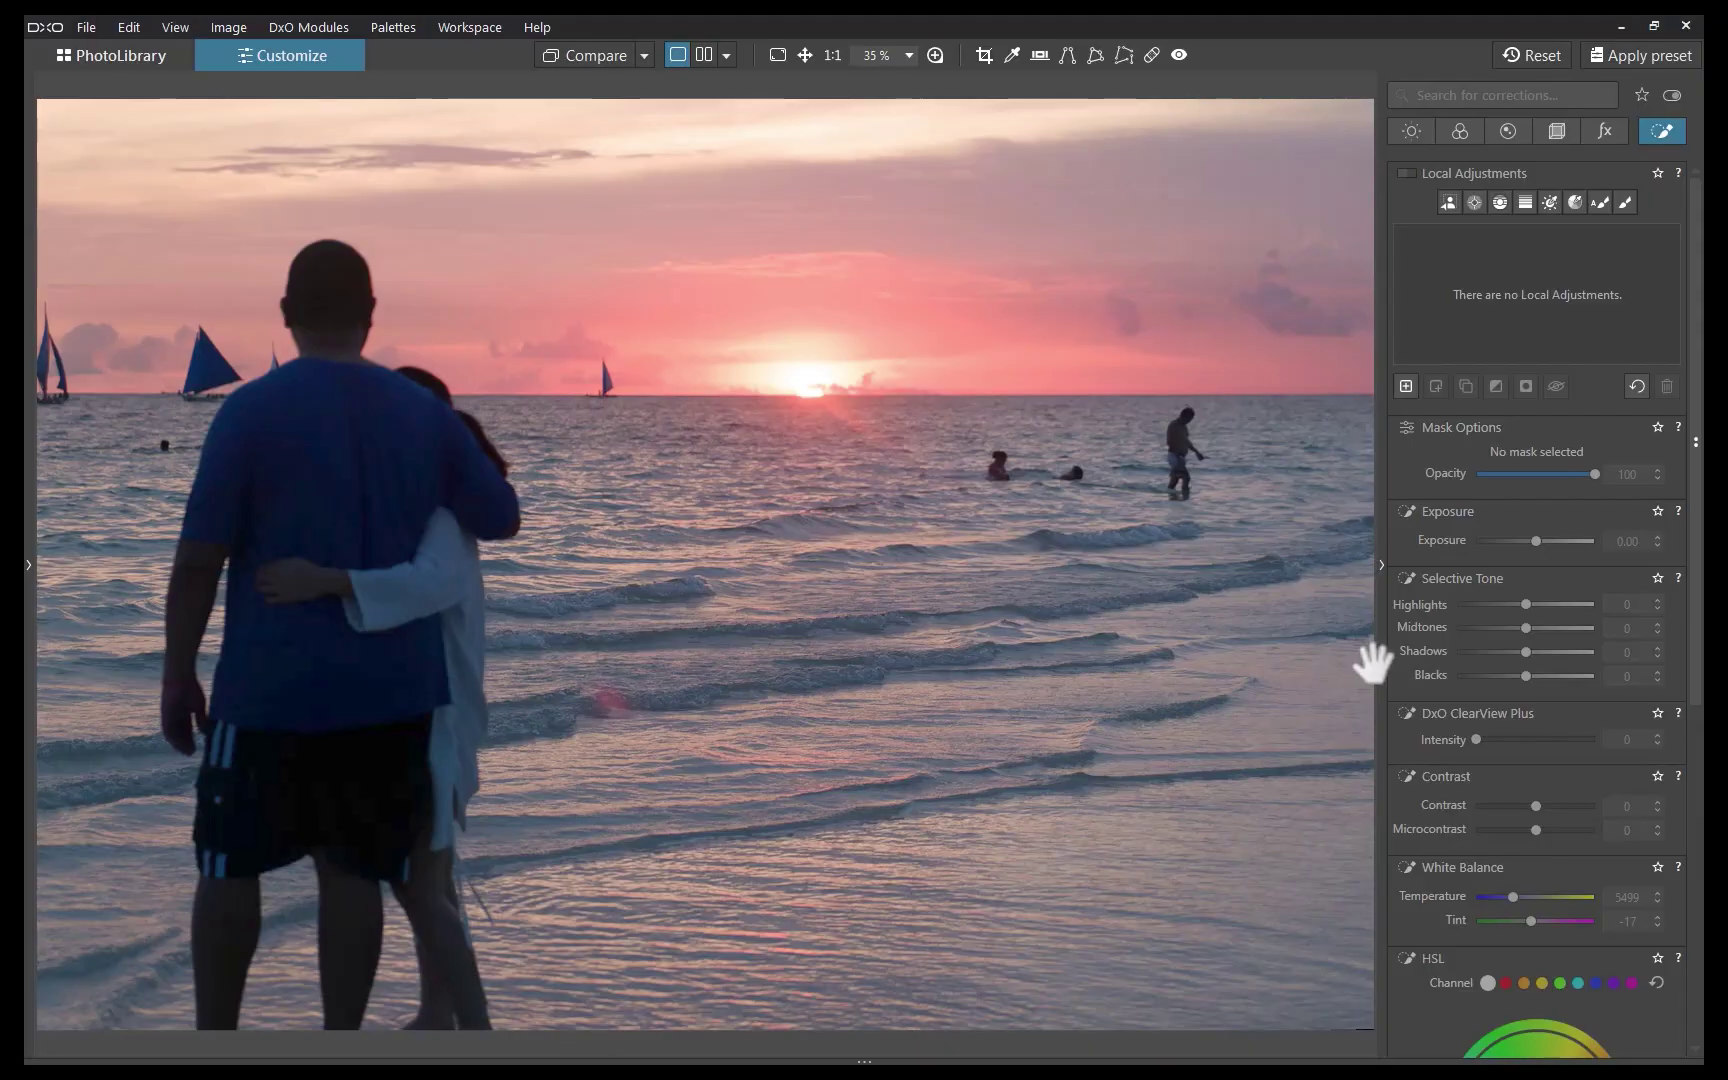
- Lay a graduated filter on the couple photo from the horizon downward across the sky
click(1525, 202)
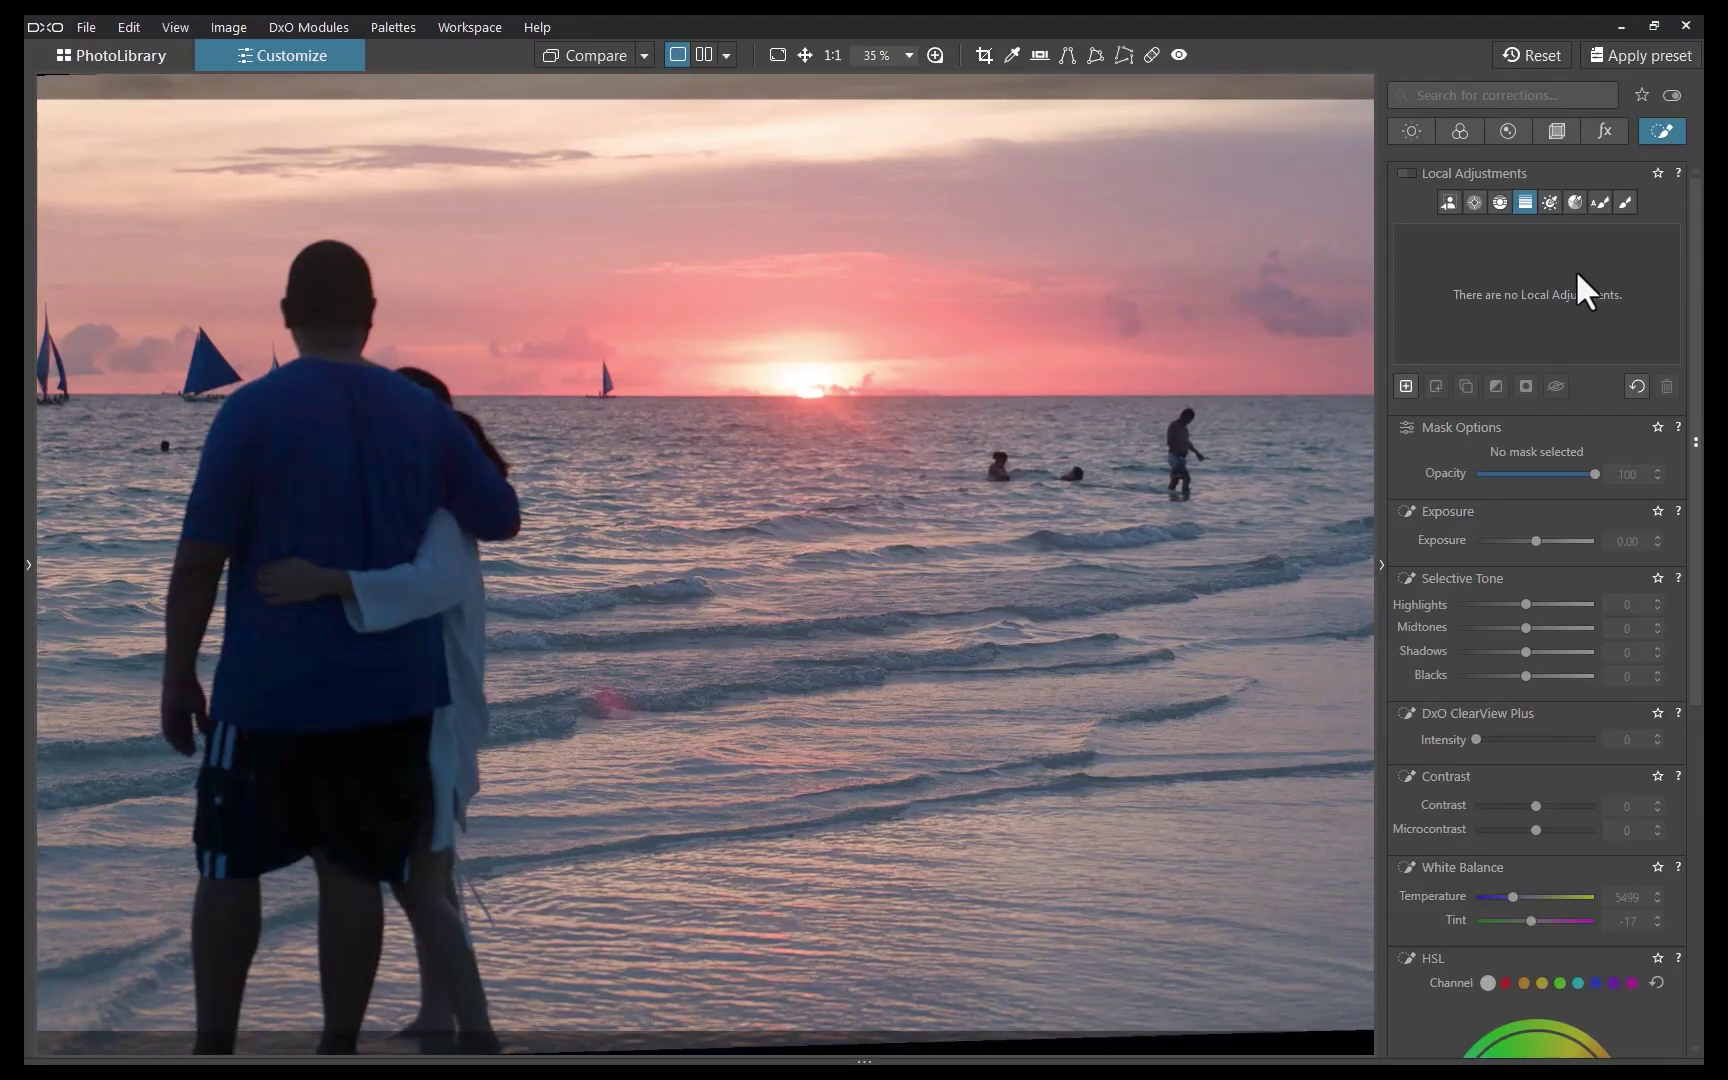
drag(783, 318, 780, 495)
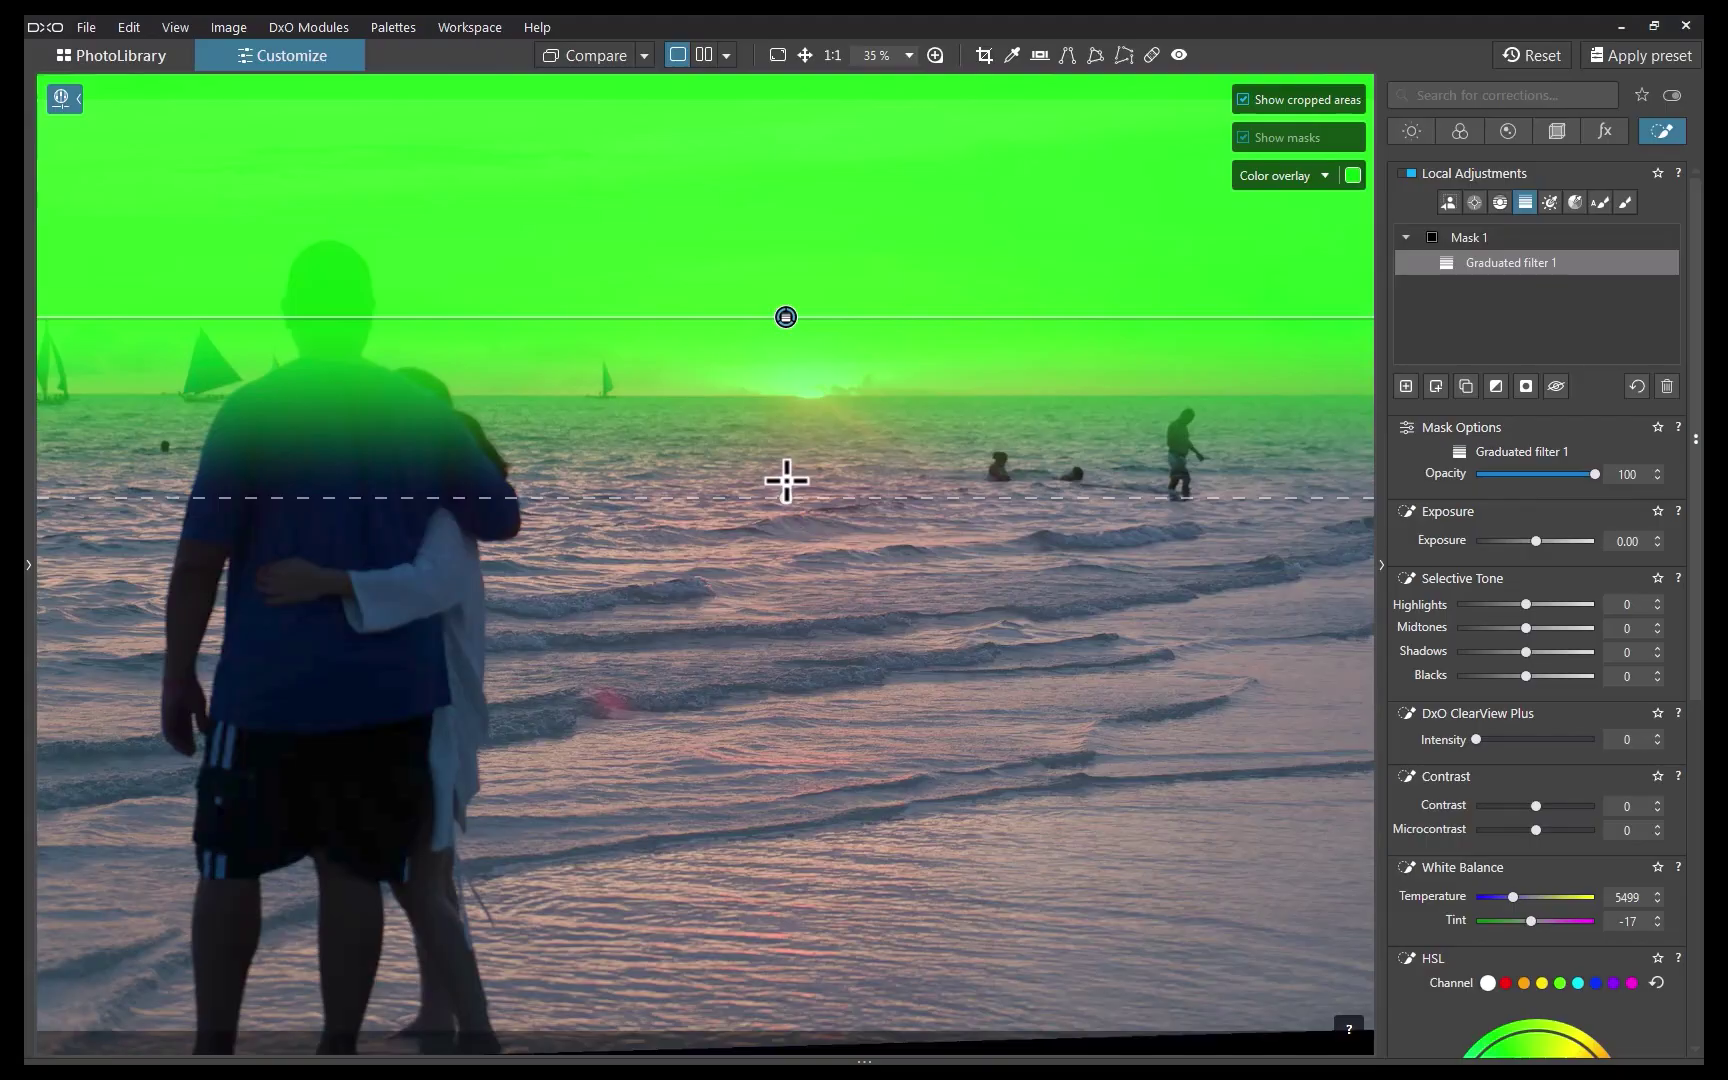
click(1449, 202)
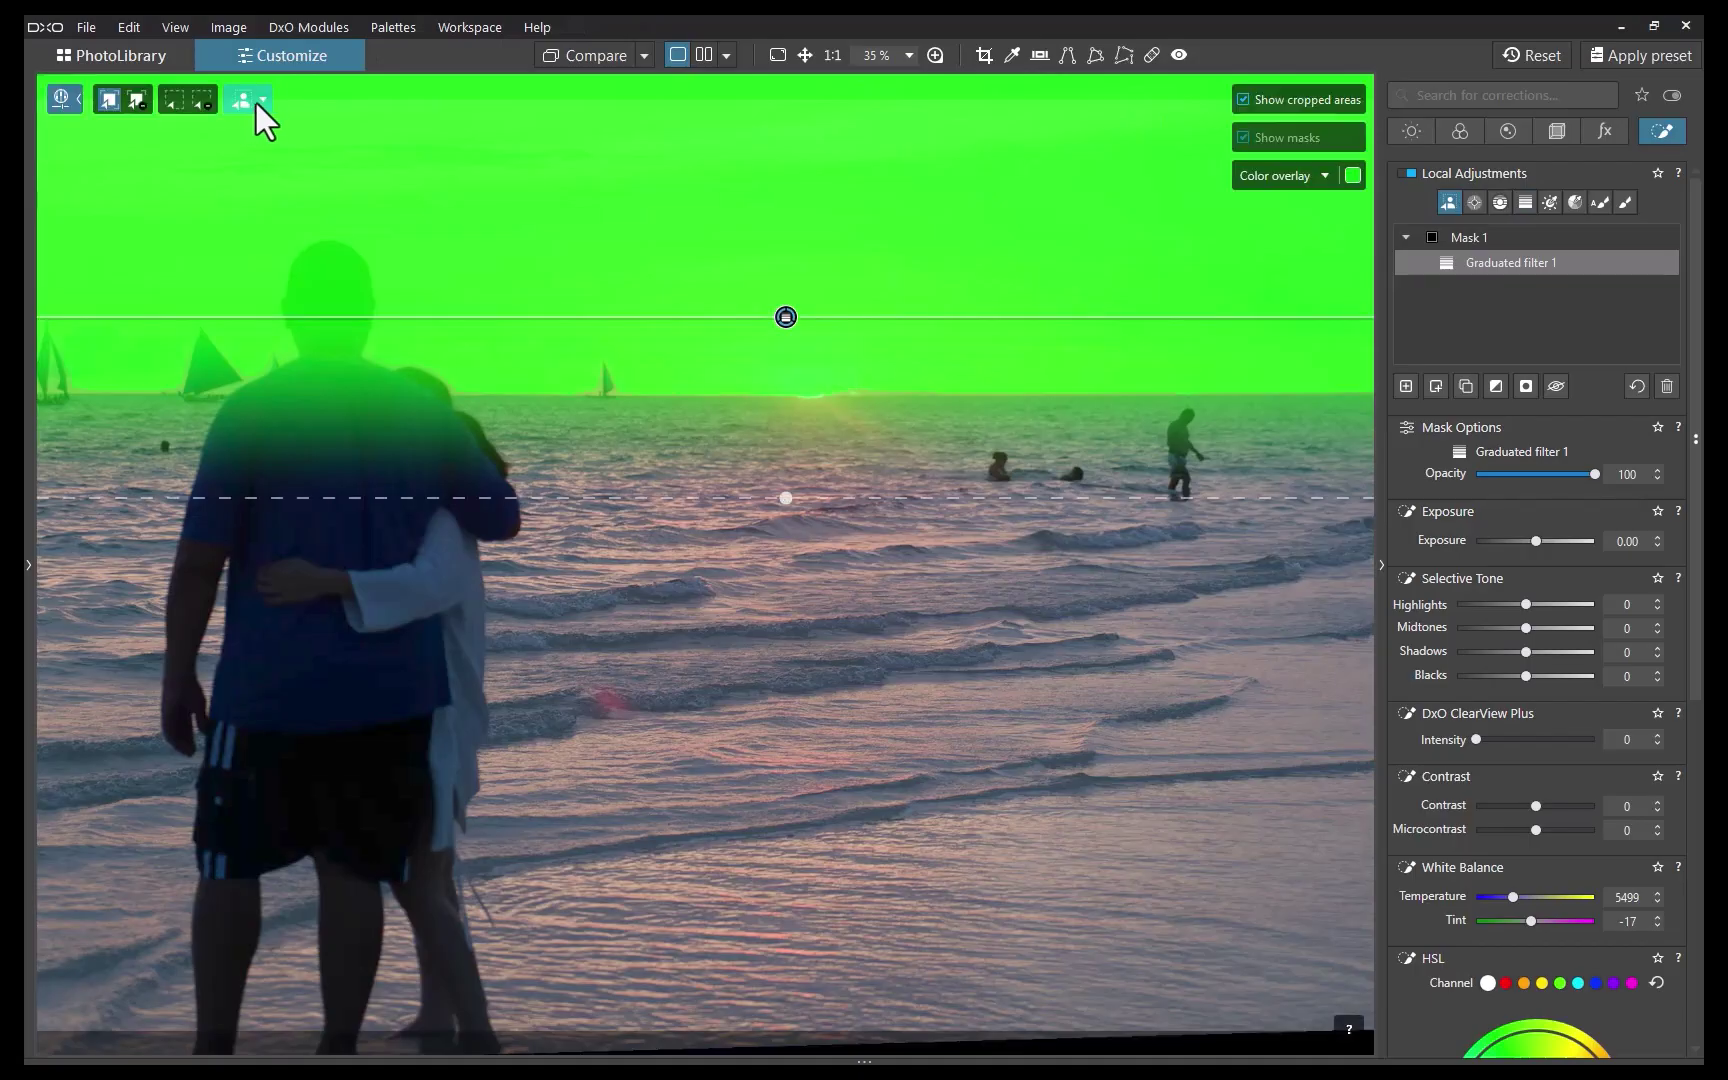
click(256, 99)
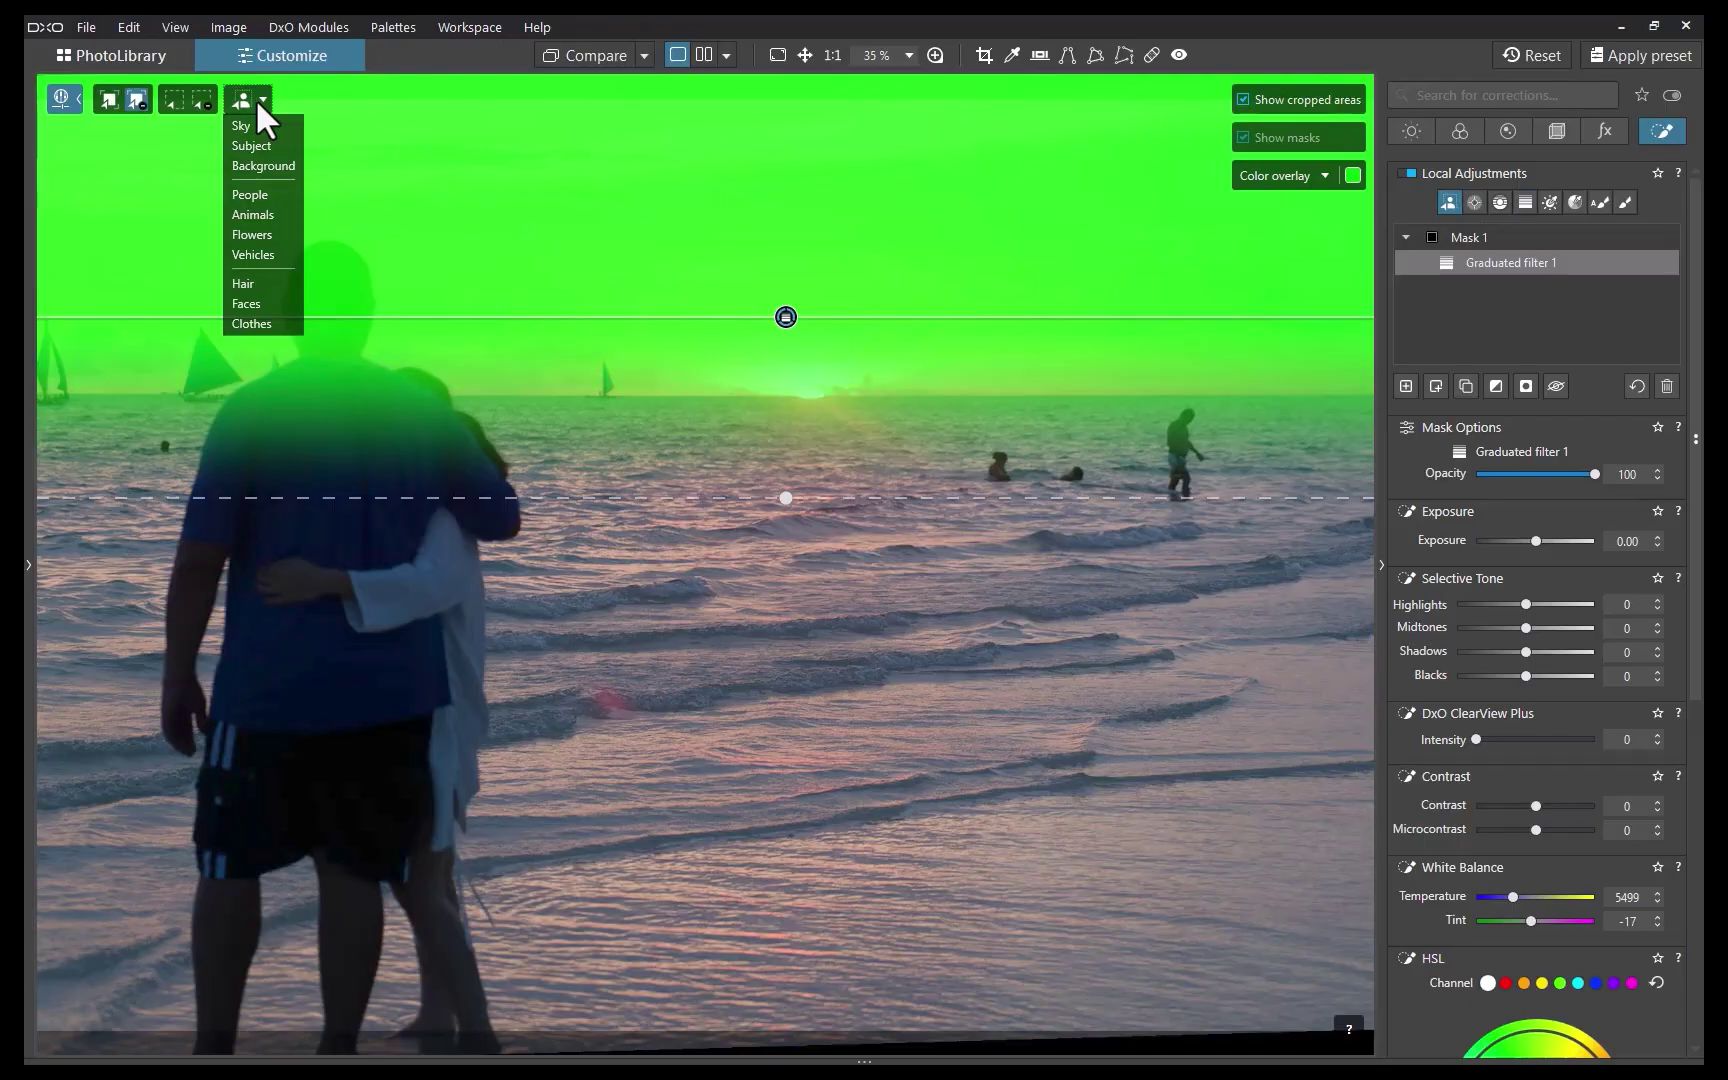
- Add a People AI mask to Mask 1 and invert it to exclude the couple and swimmers
click(250, 194)
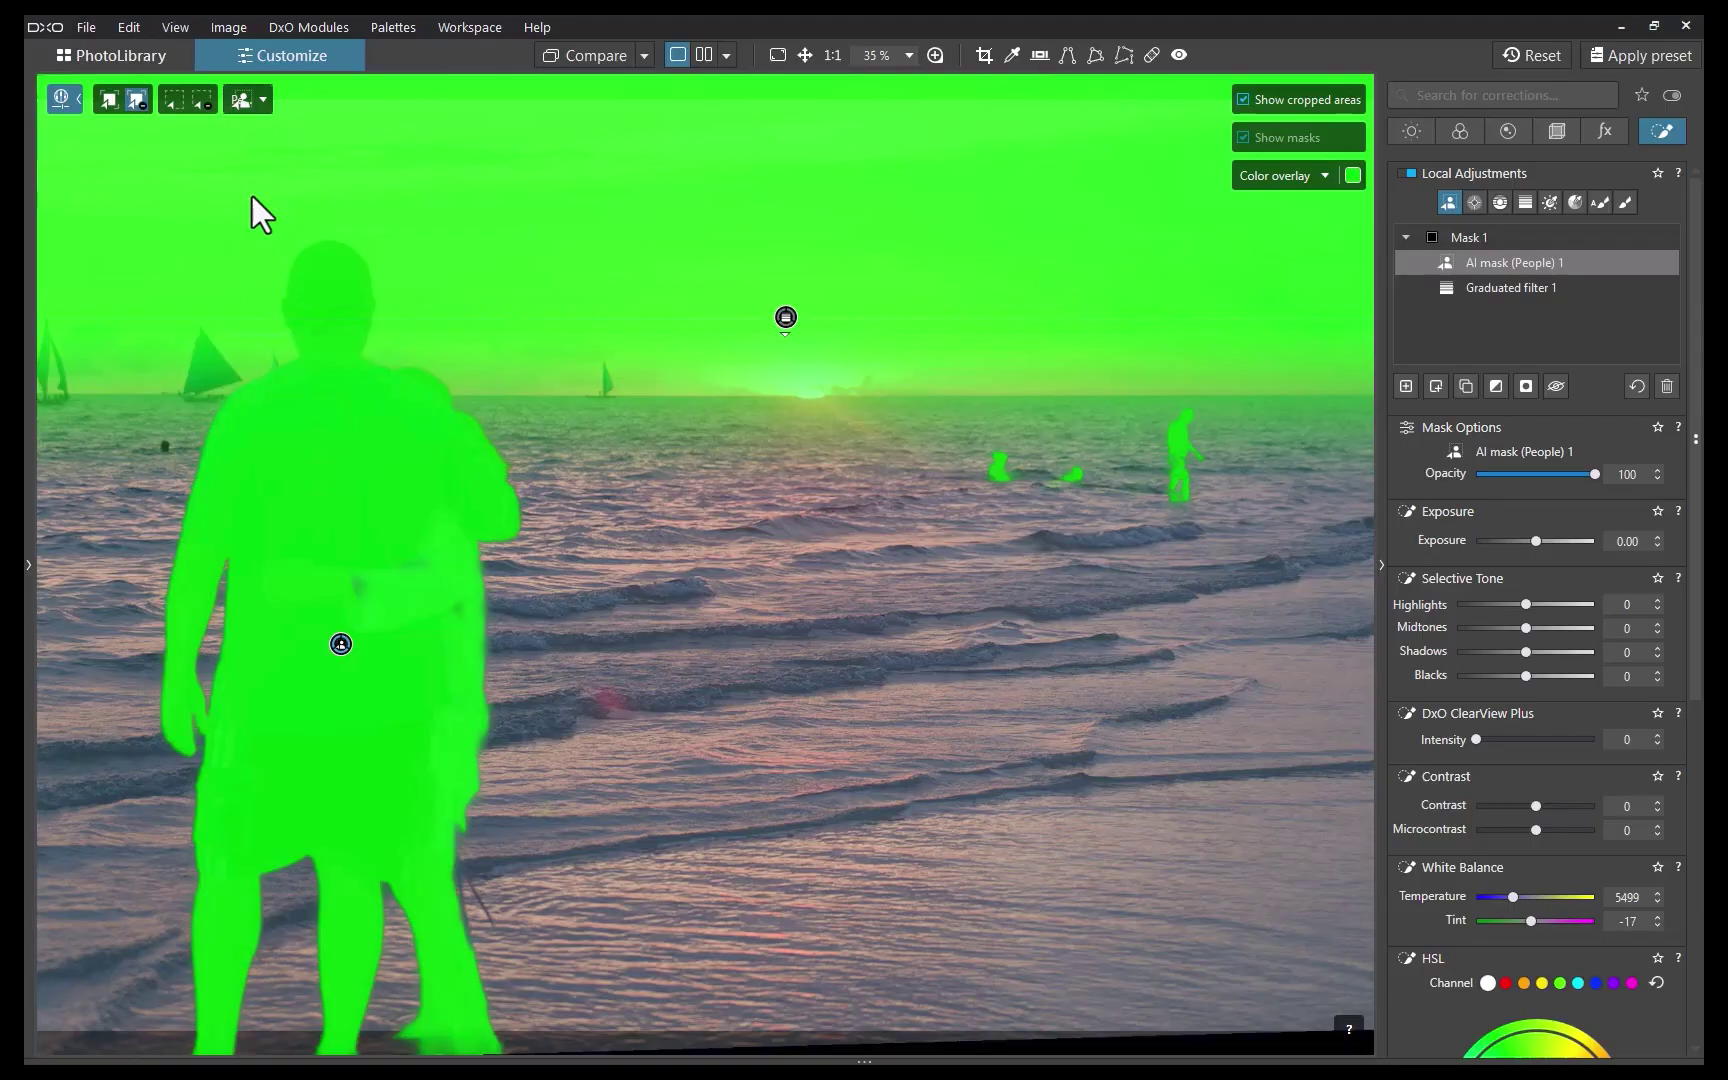
right_click(1593, 262)
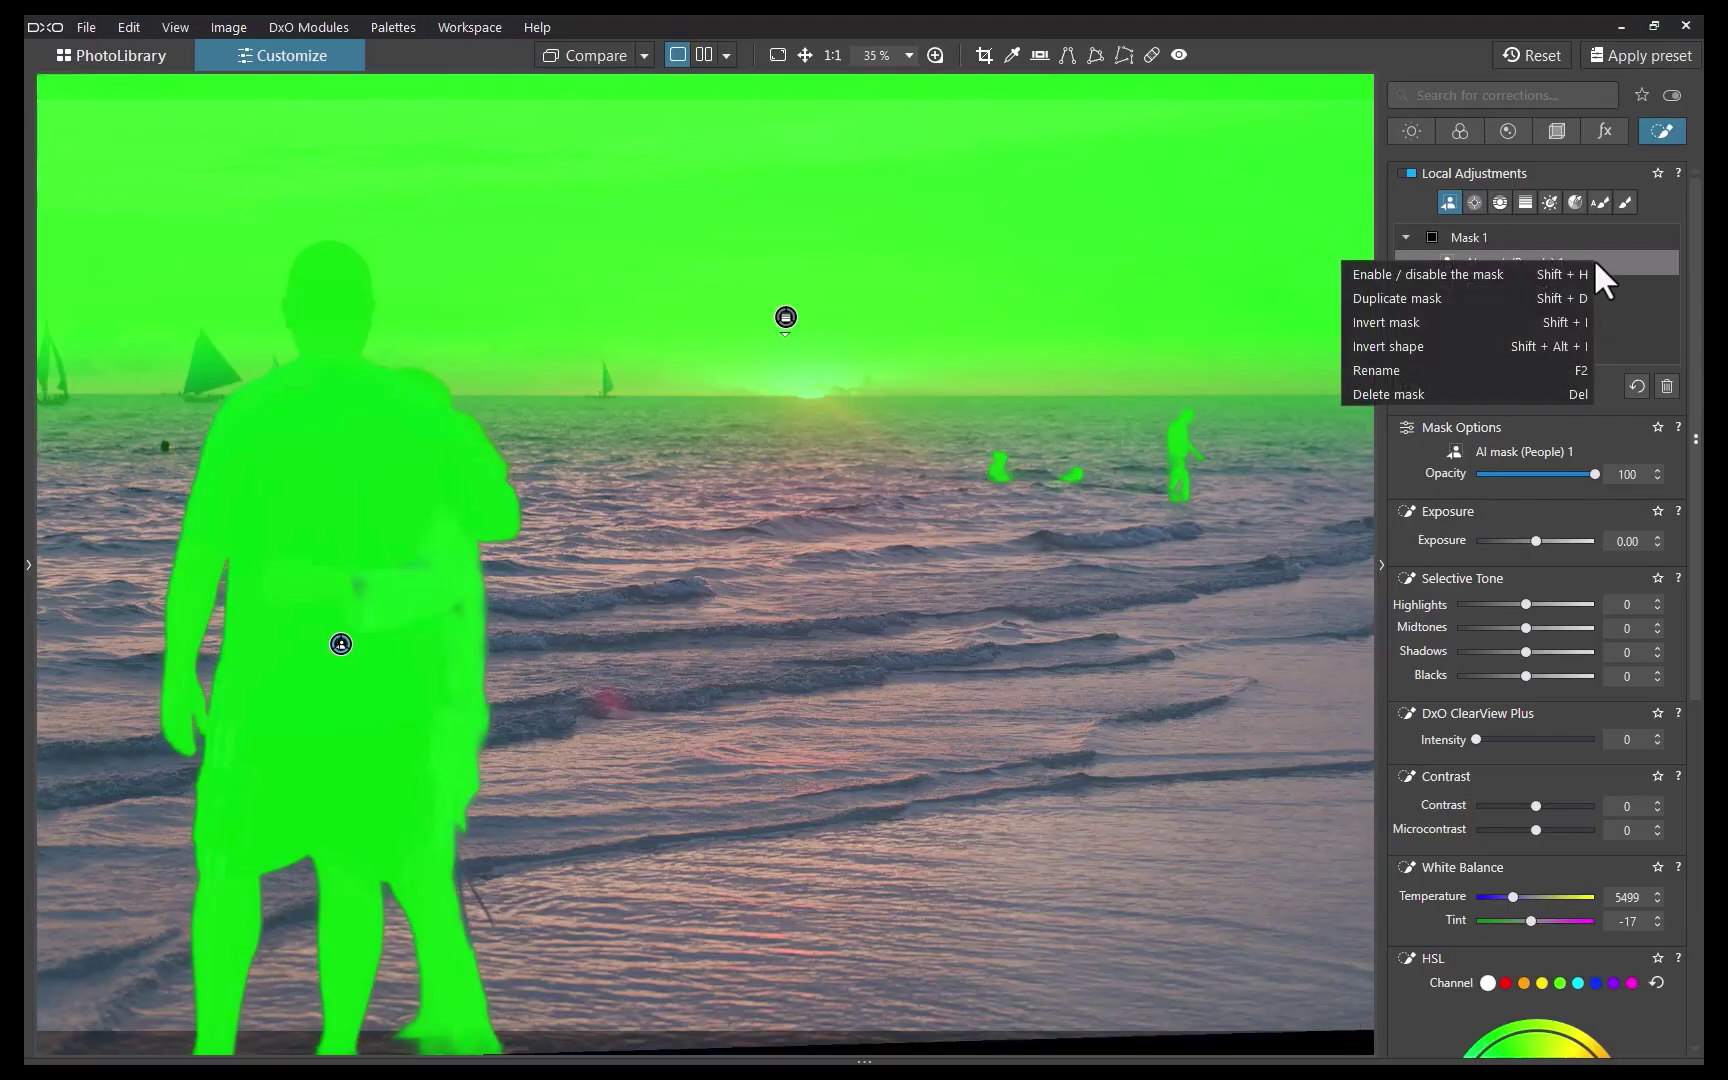
right_click(1552, 264)
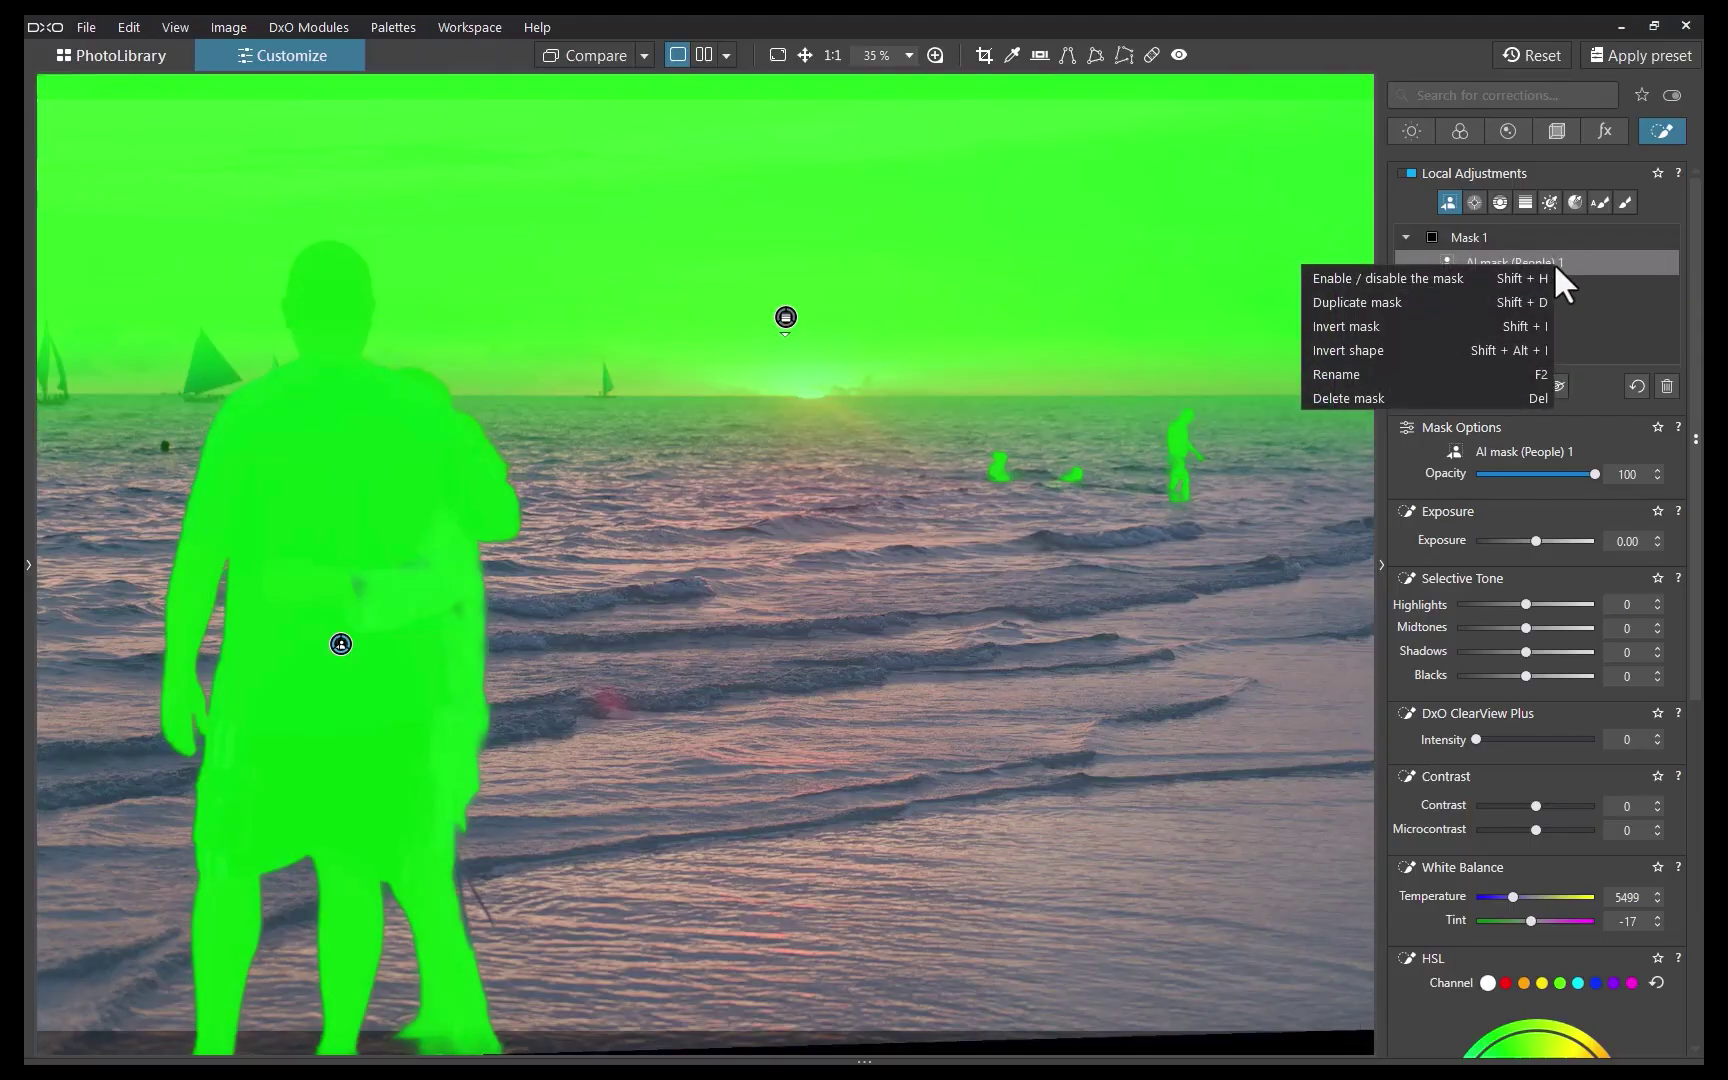
click(1388, 349)
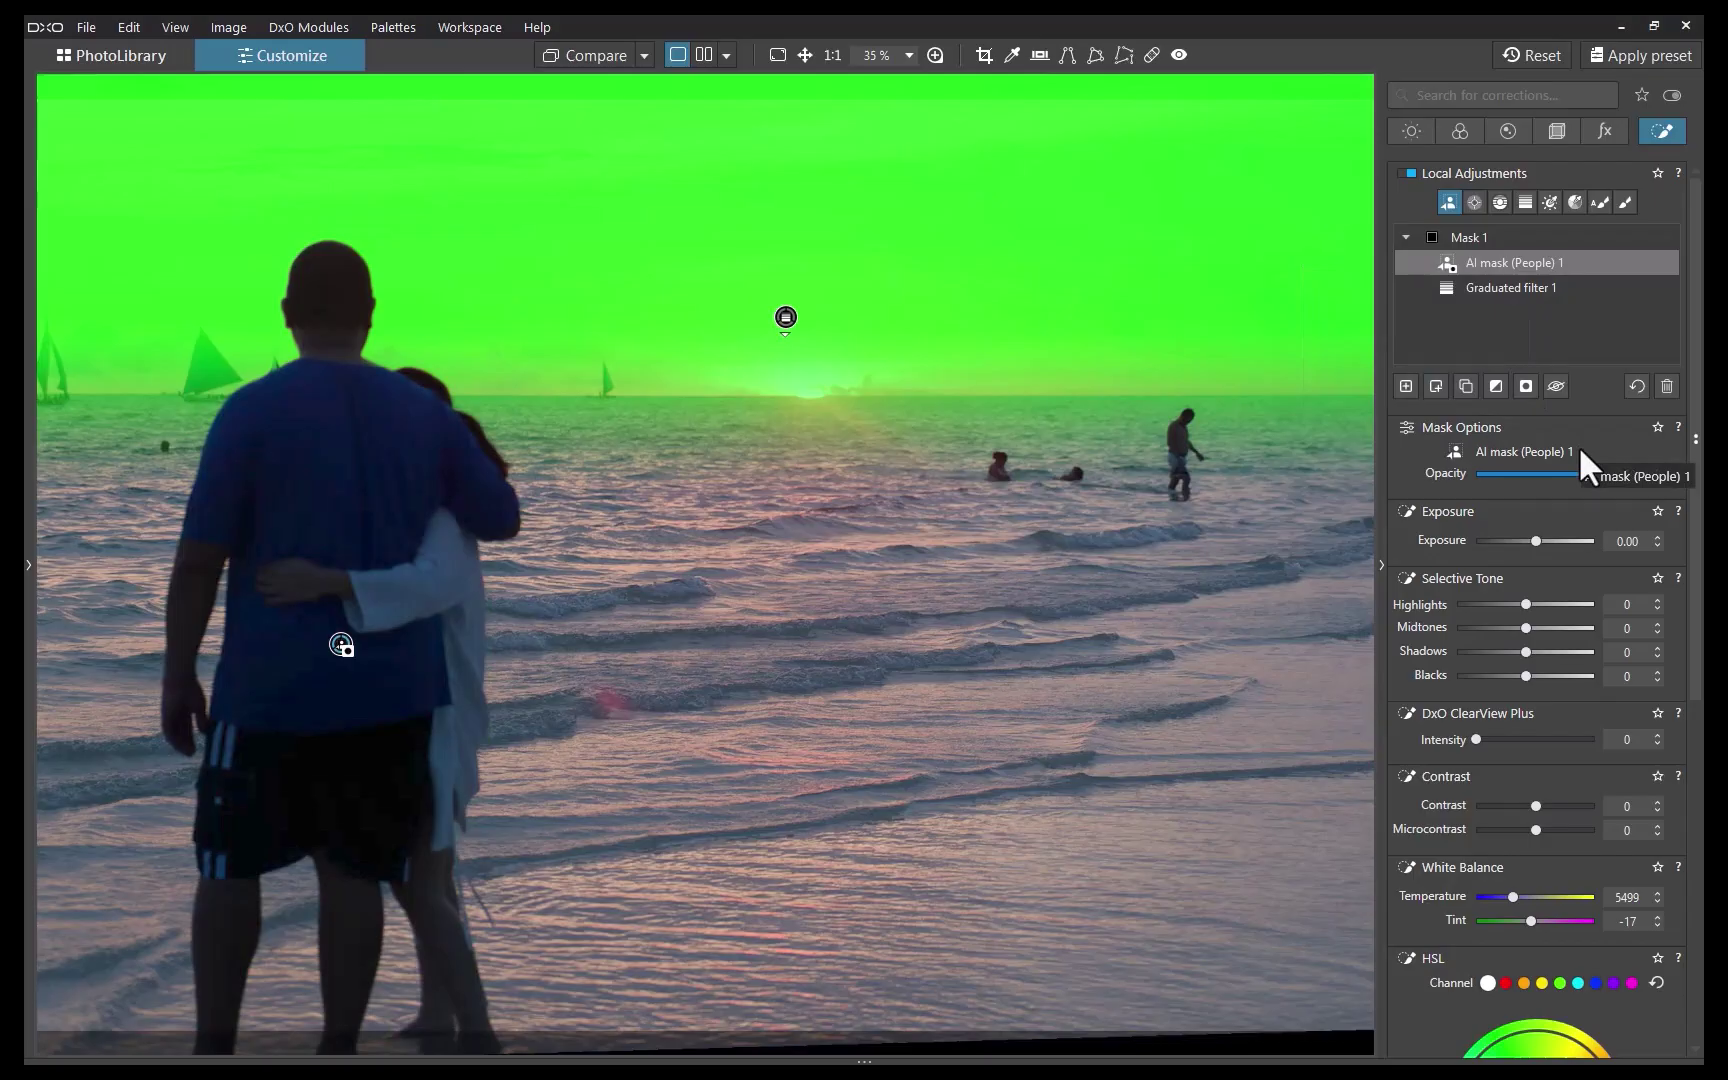
- Lower the masked sky's exposure slightly and add the palm trees and a trunk to the AI mask
drag(1537, 540, 1526, 539)
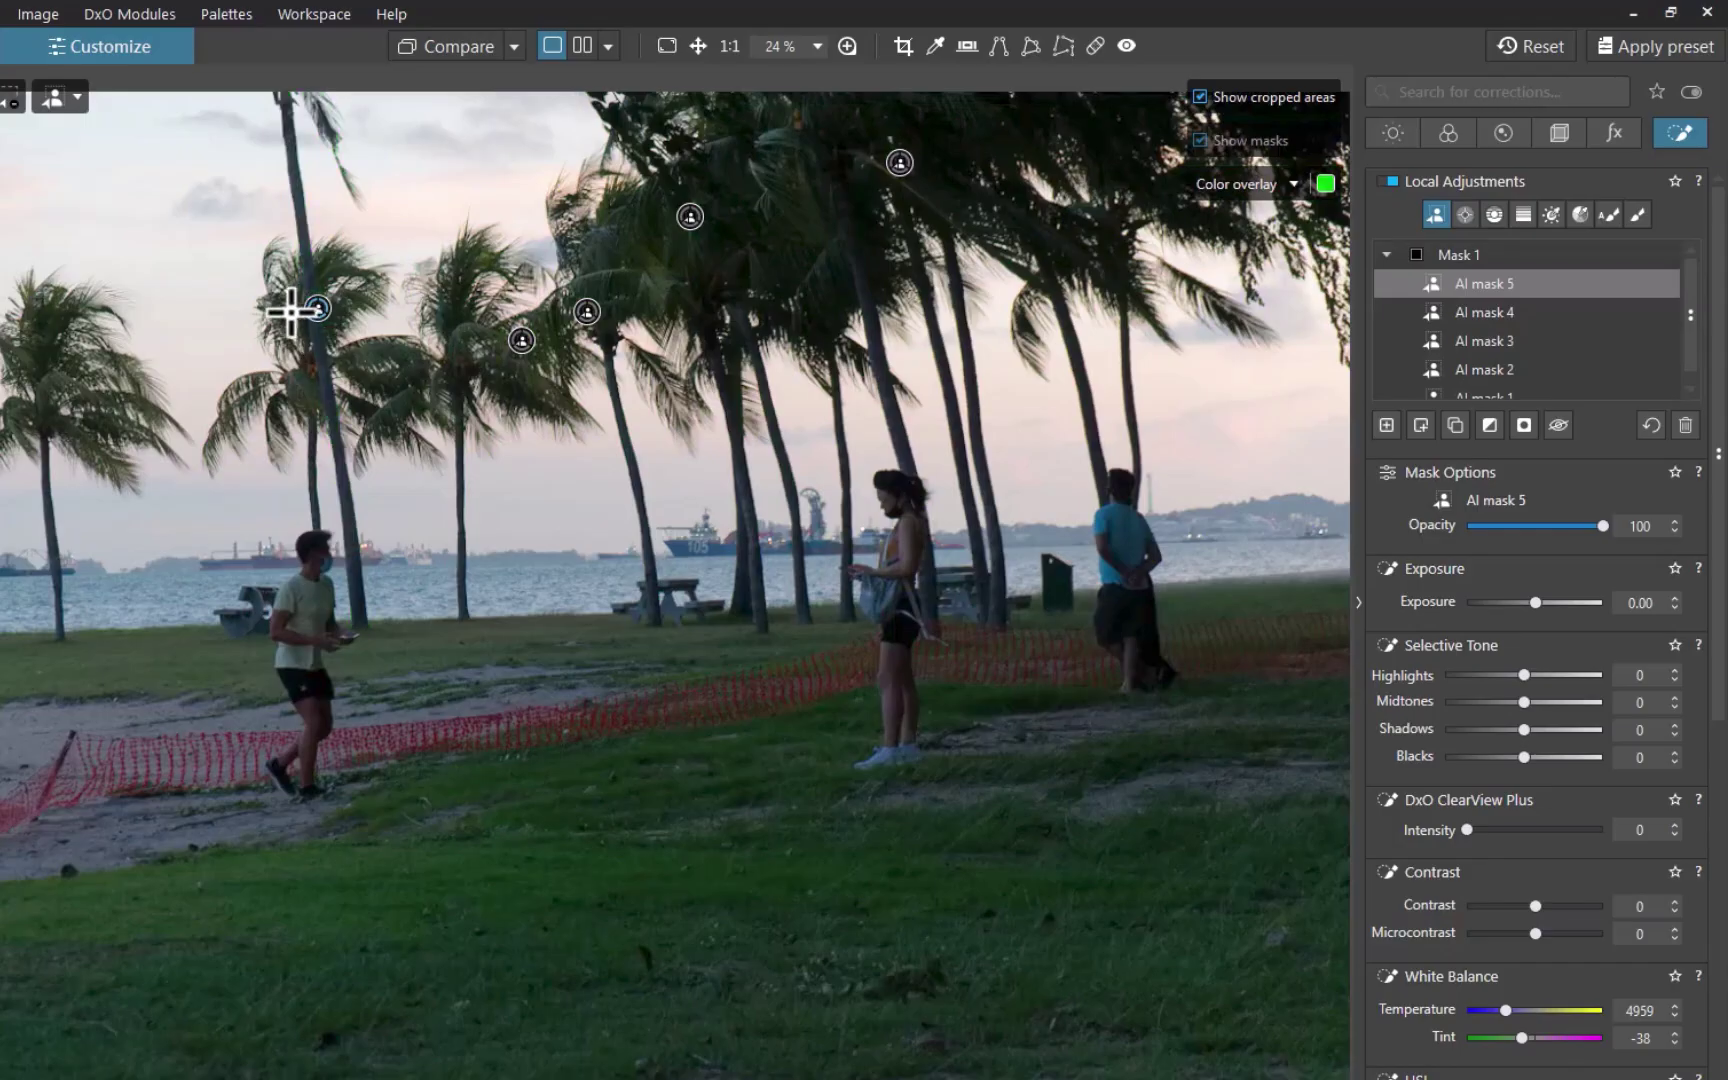
click(301, 322)
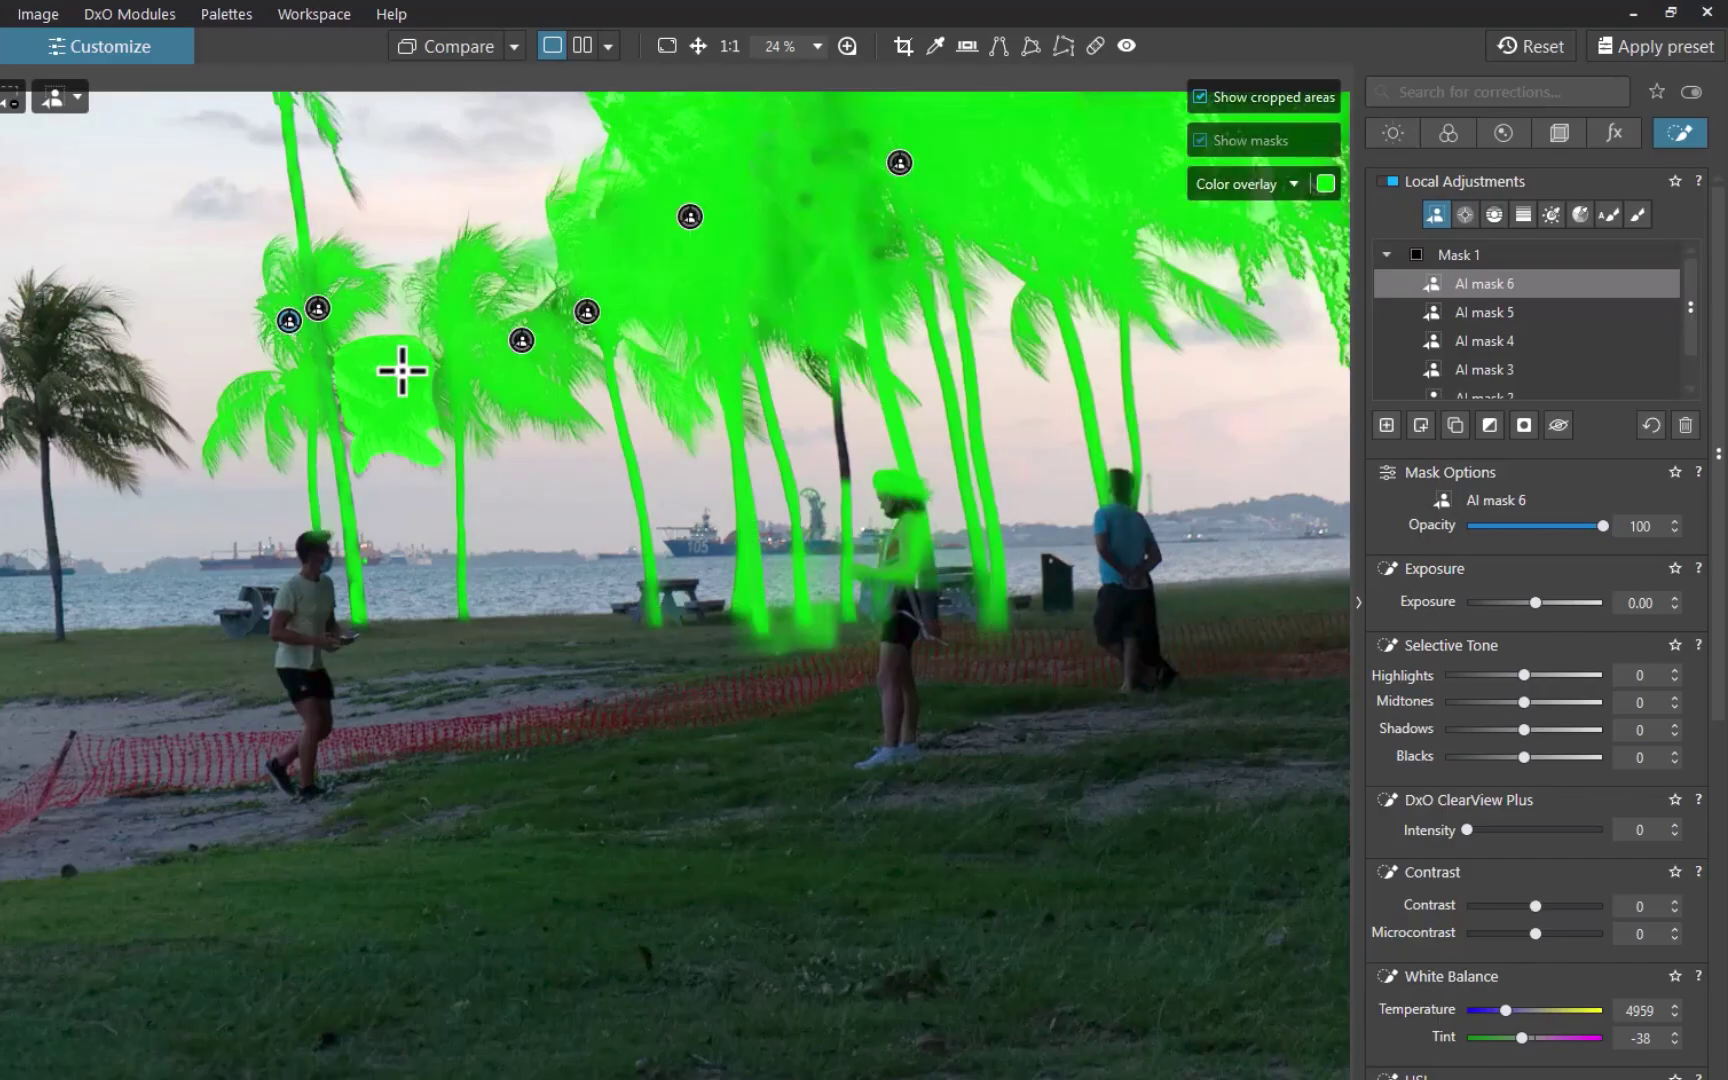
click(402, 371)
click(61, 398)
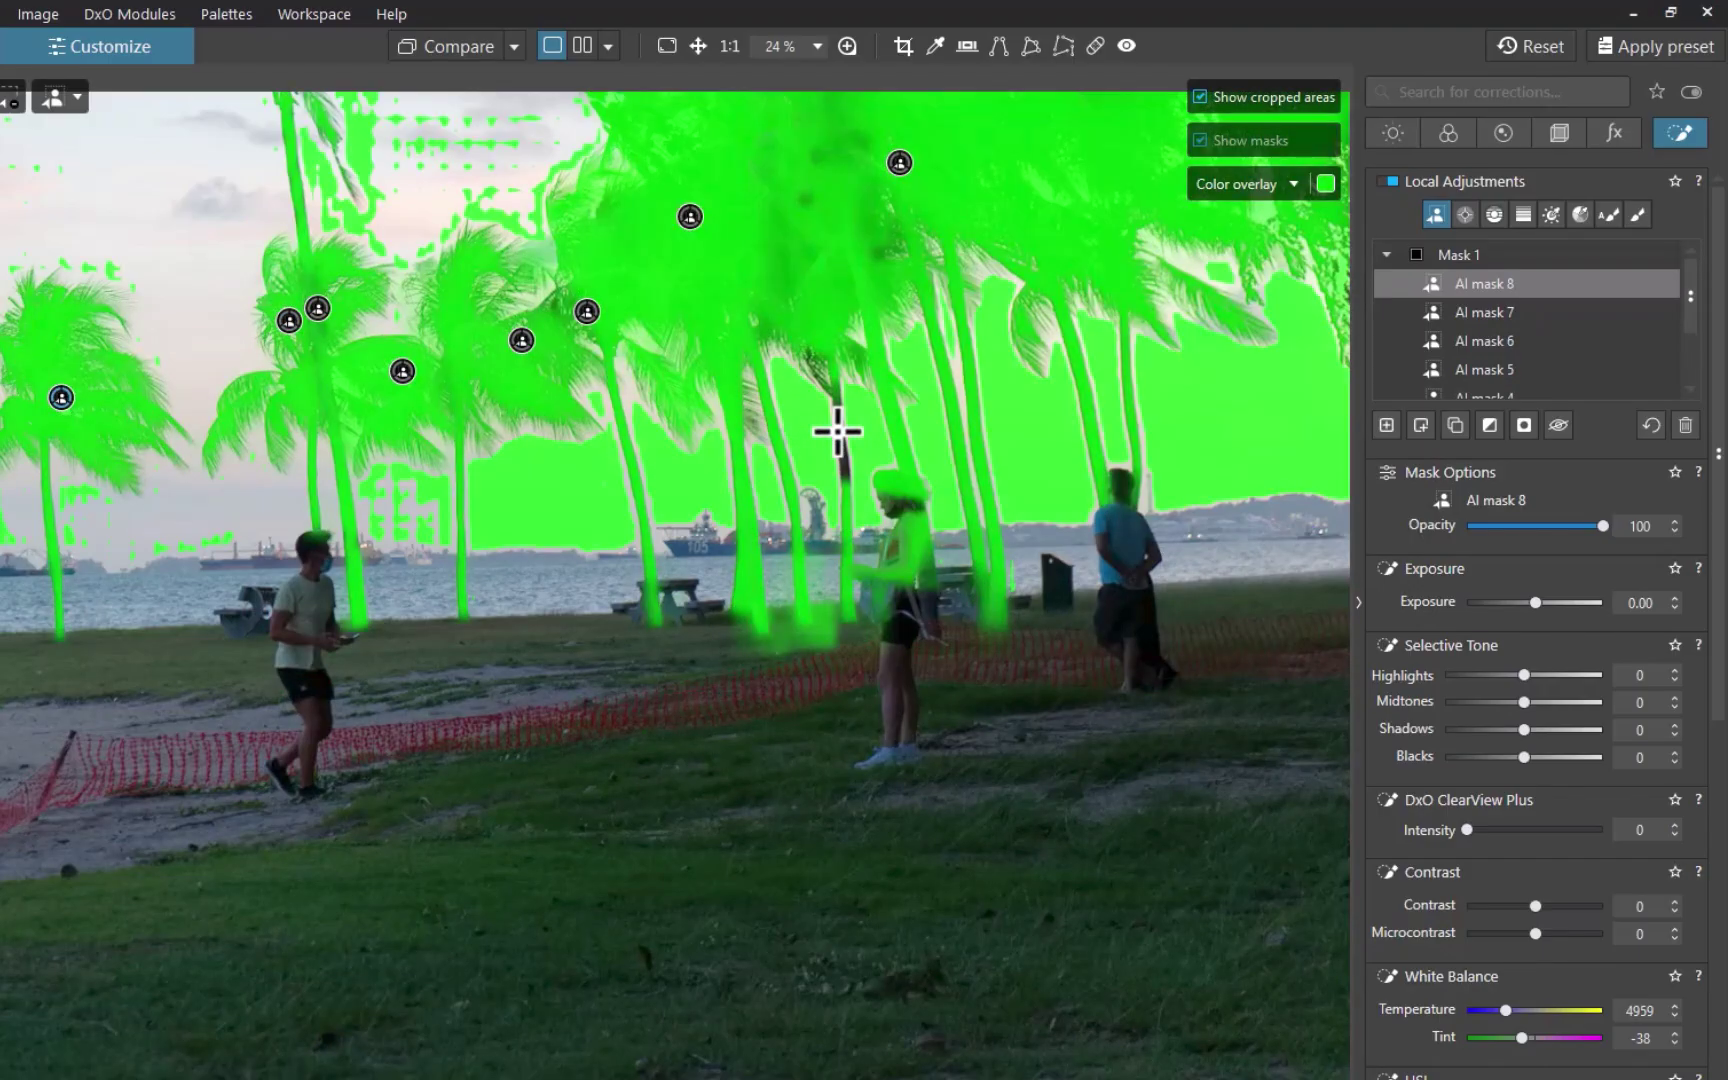
click(839, 432)
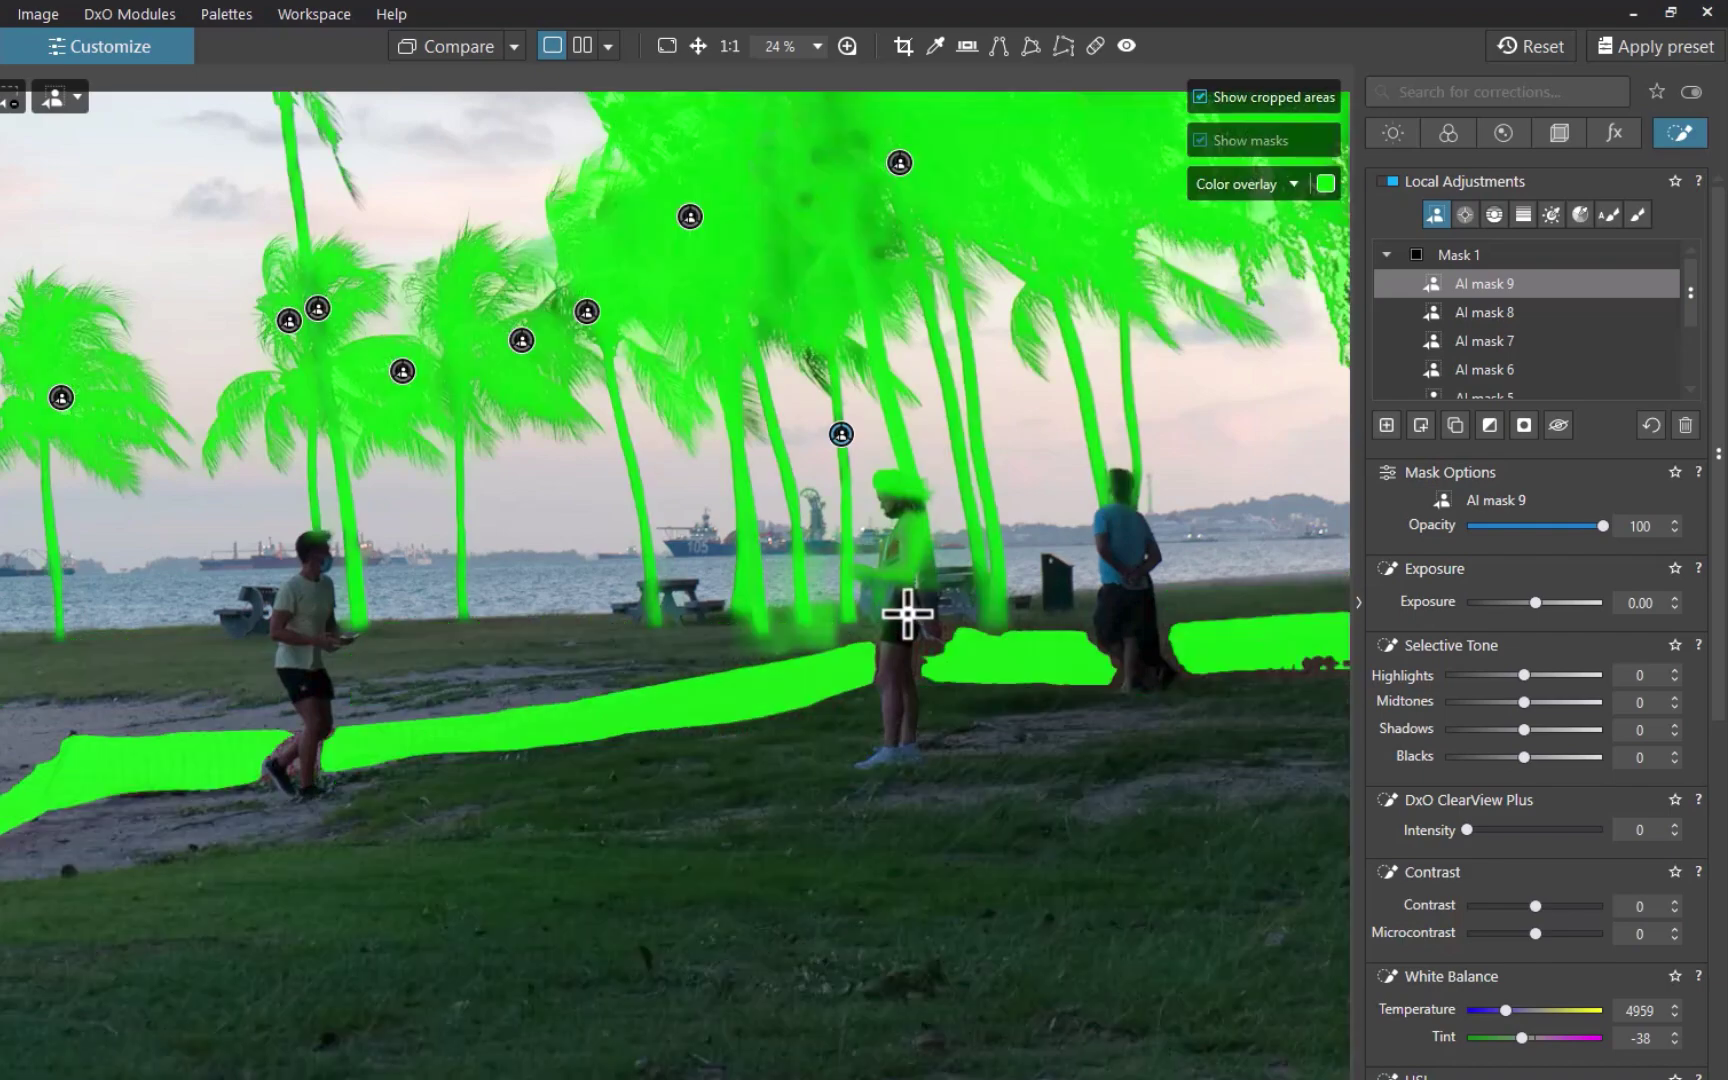
- Add the woman, both men, the left man's shorts, the sand and the grass to the AI mask
drag(907, 614, 902, 563)
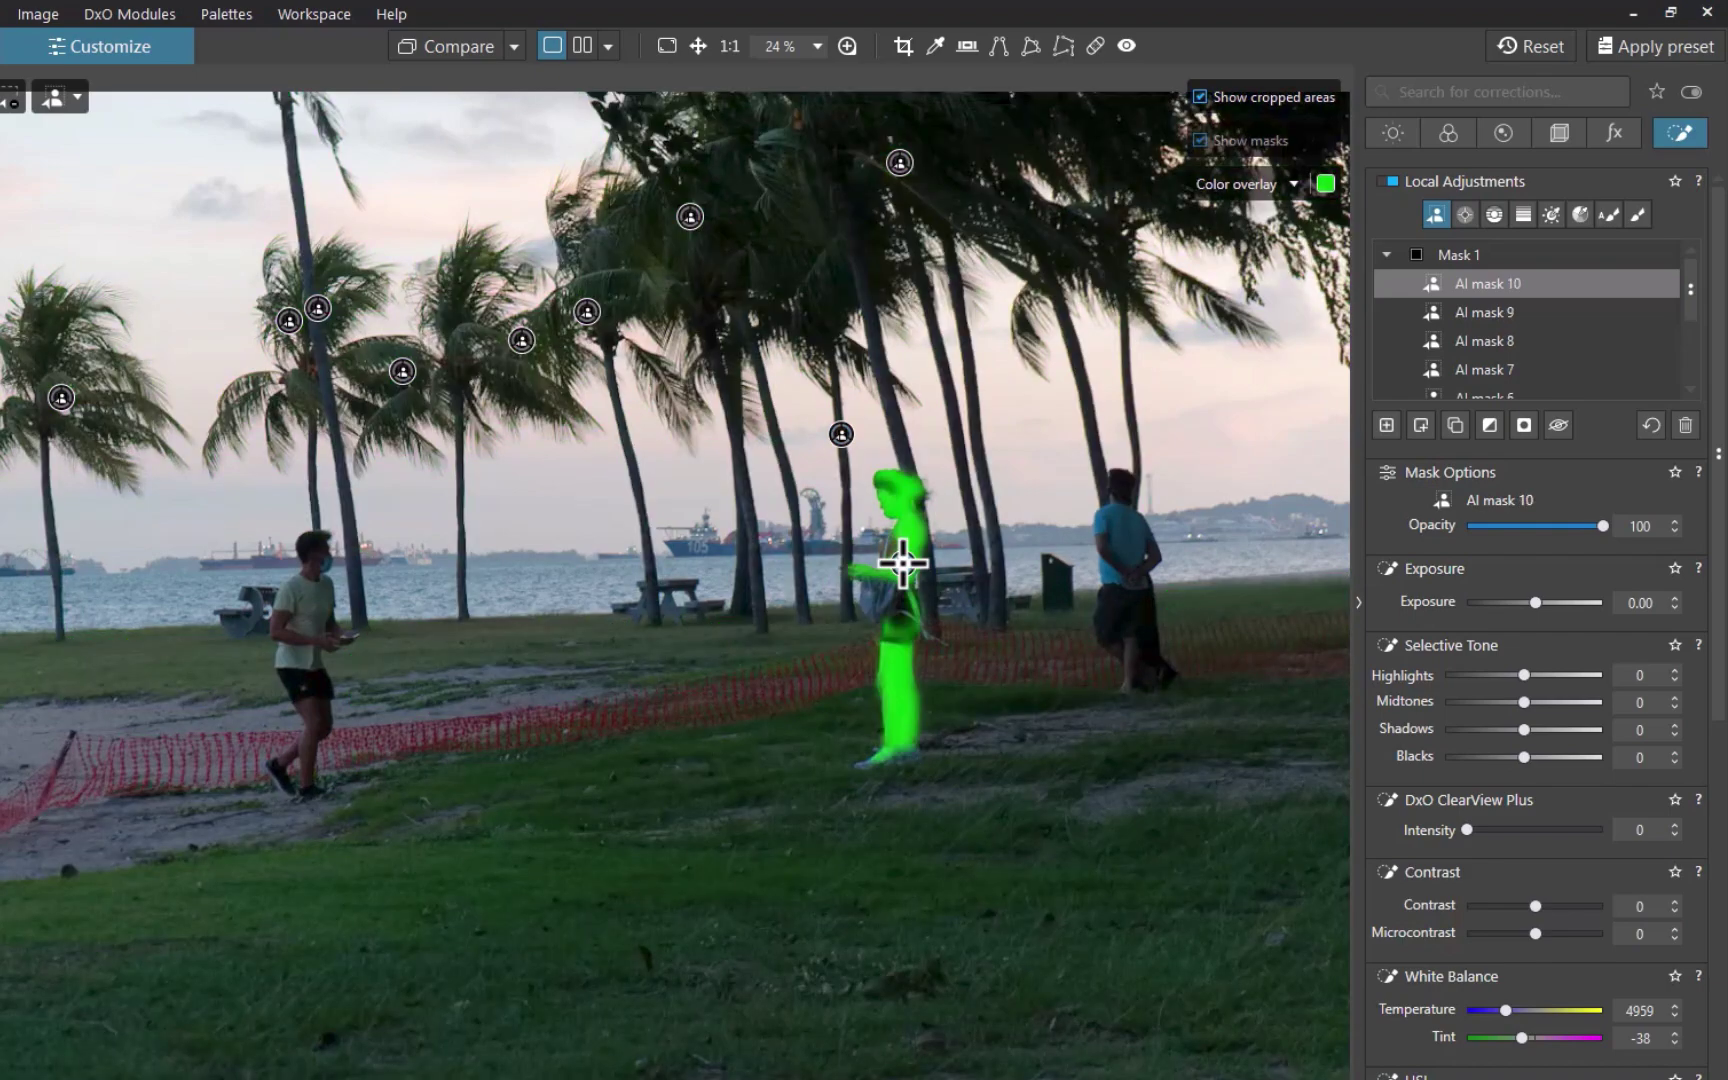
click(1113, 563)
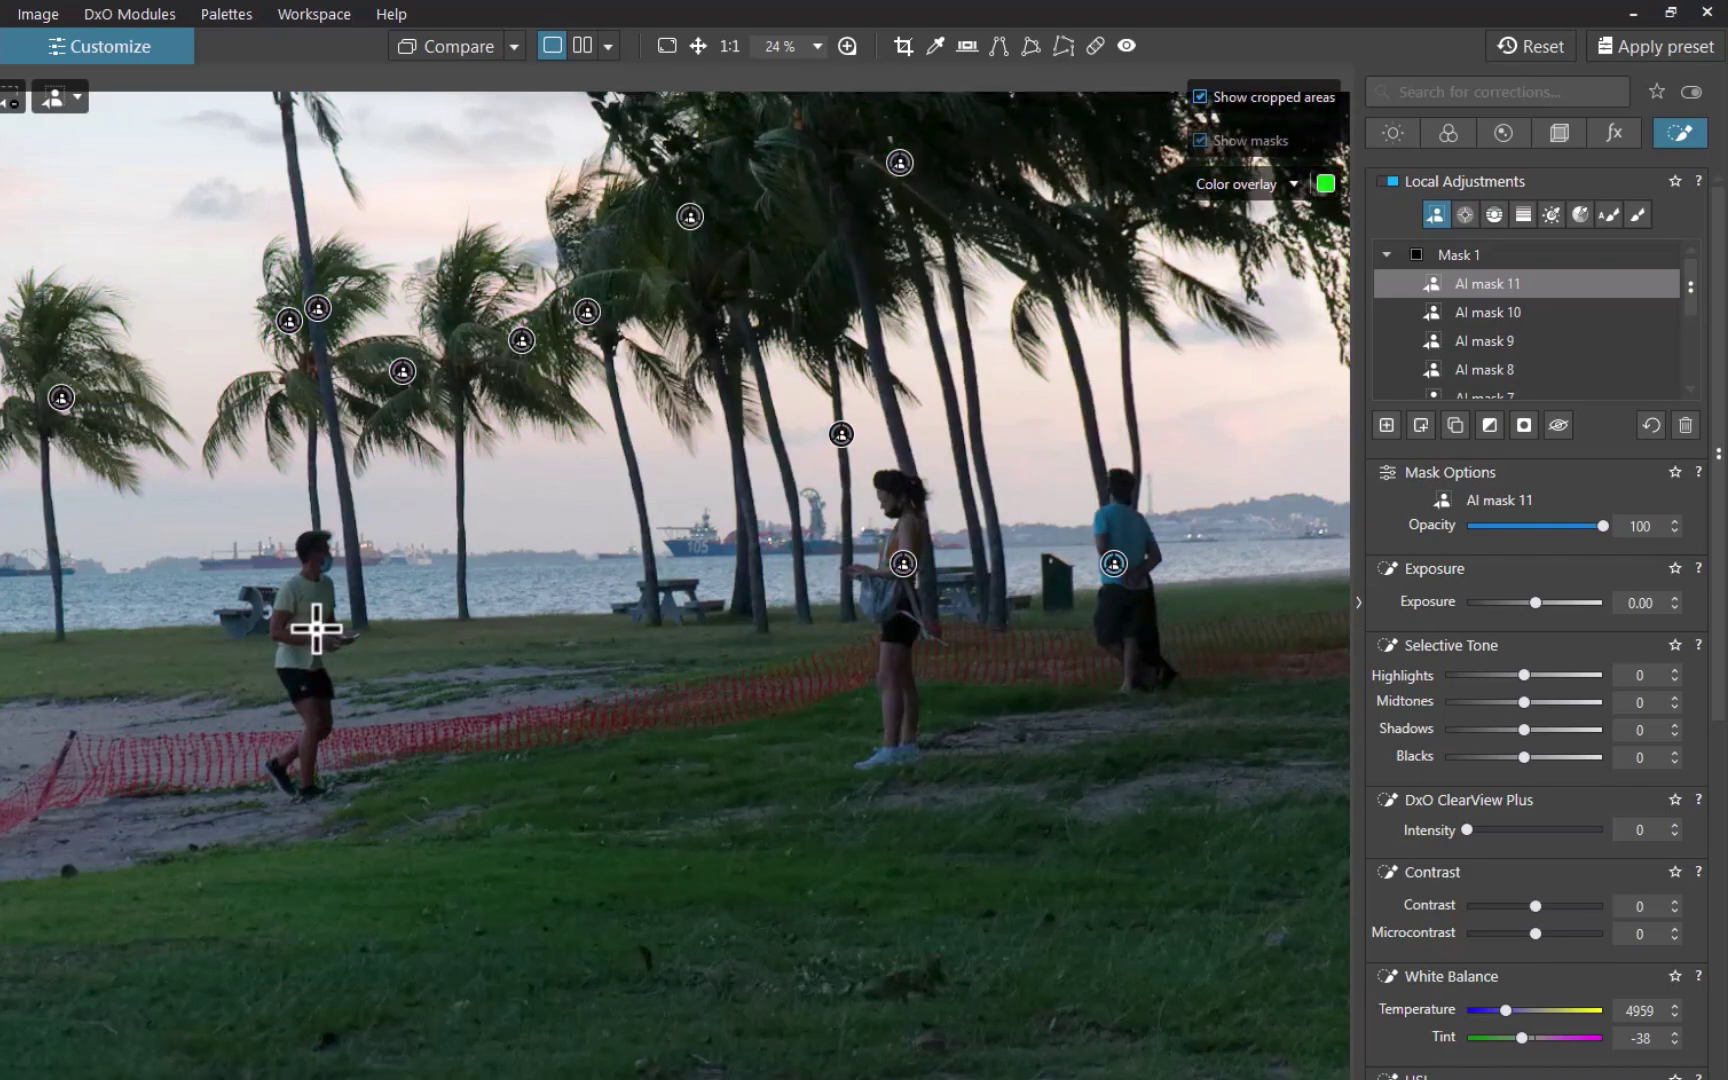
click(299, 628)
click(301, 681)
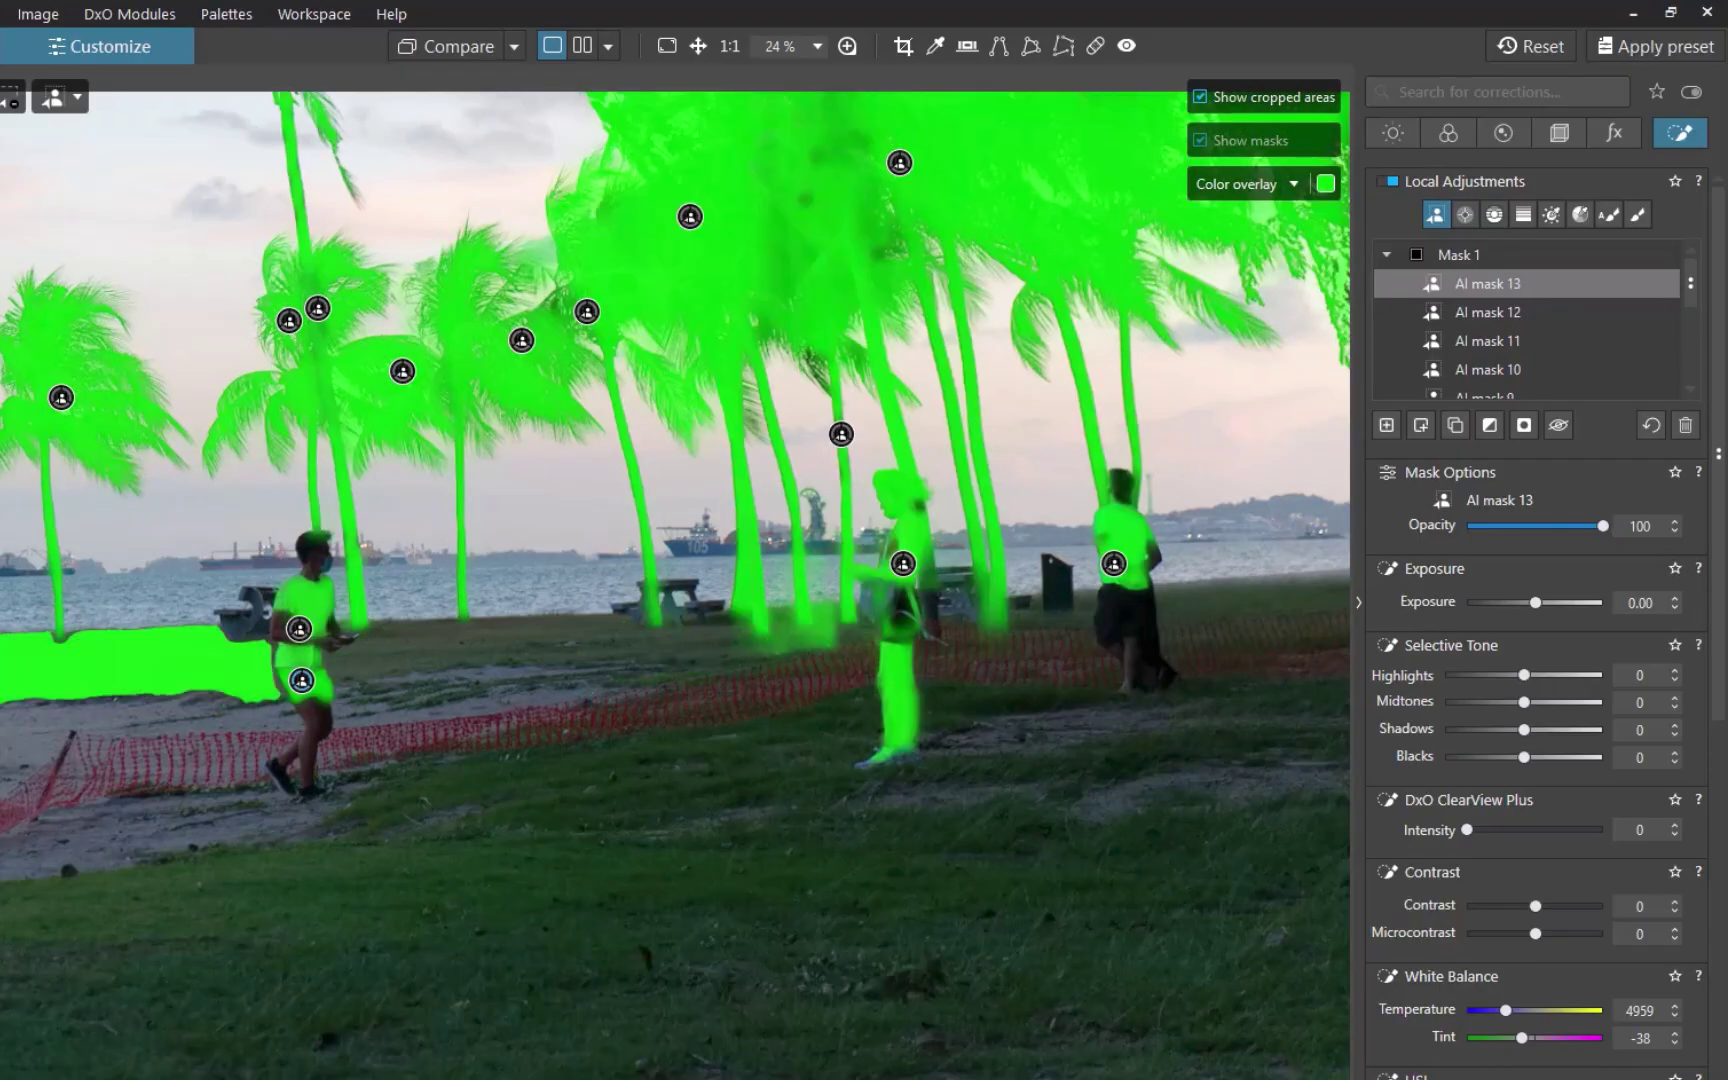
click(482, 652)
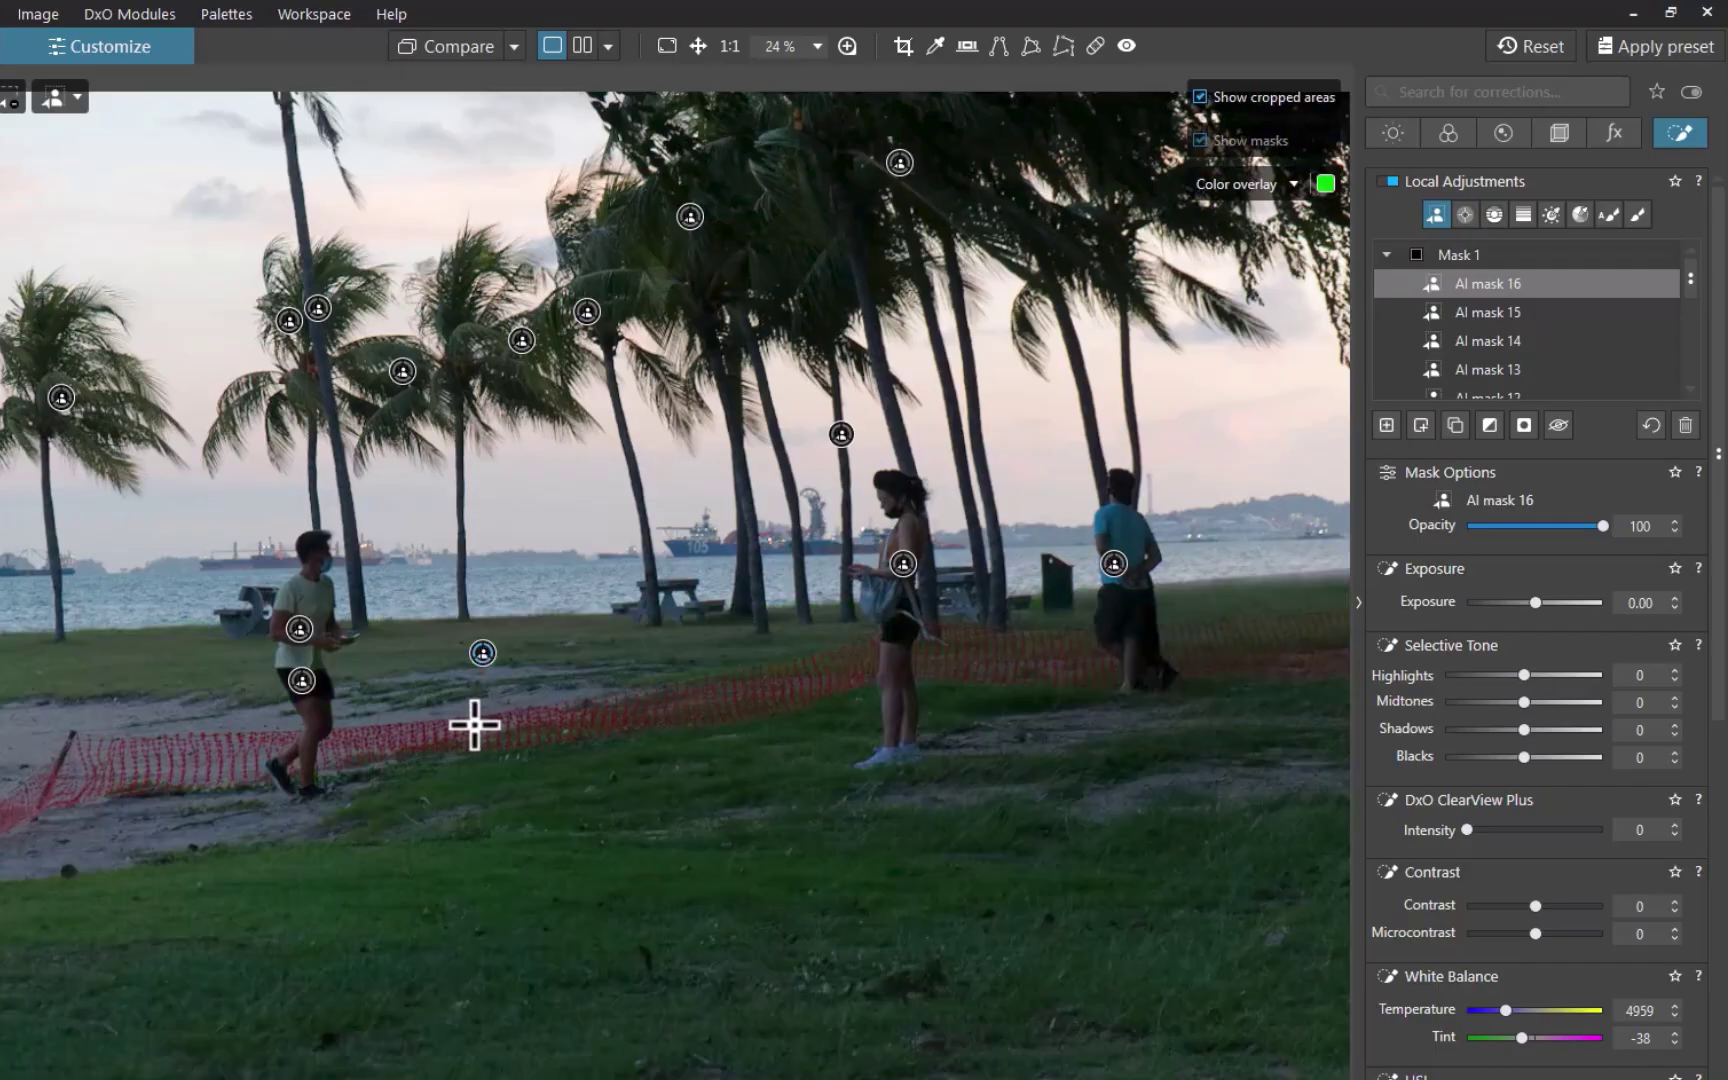
click(474, 724)
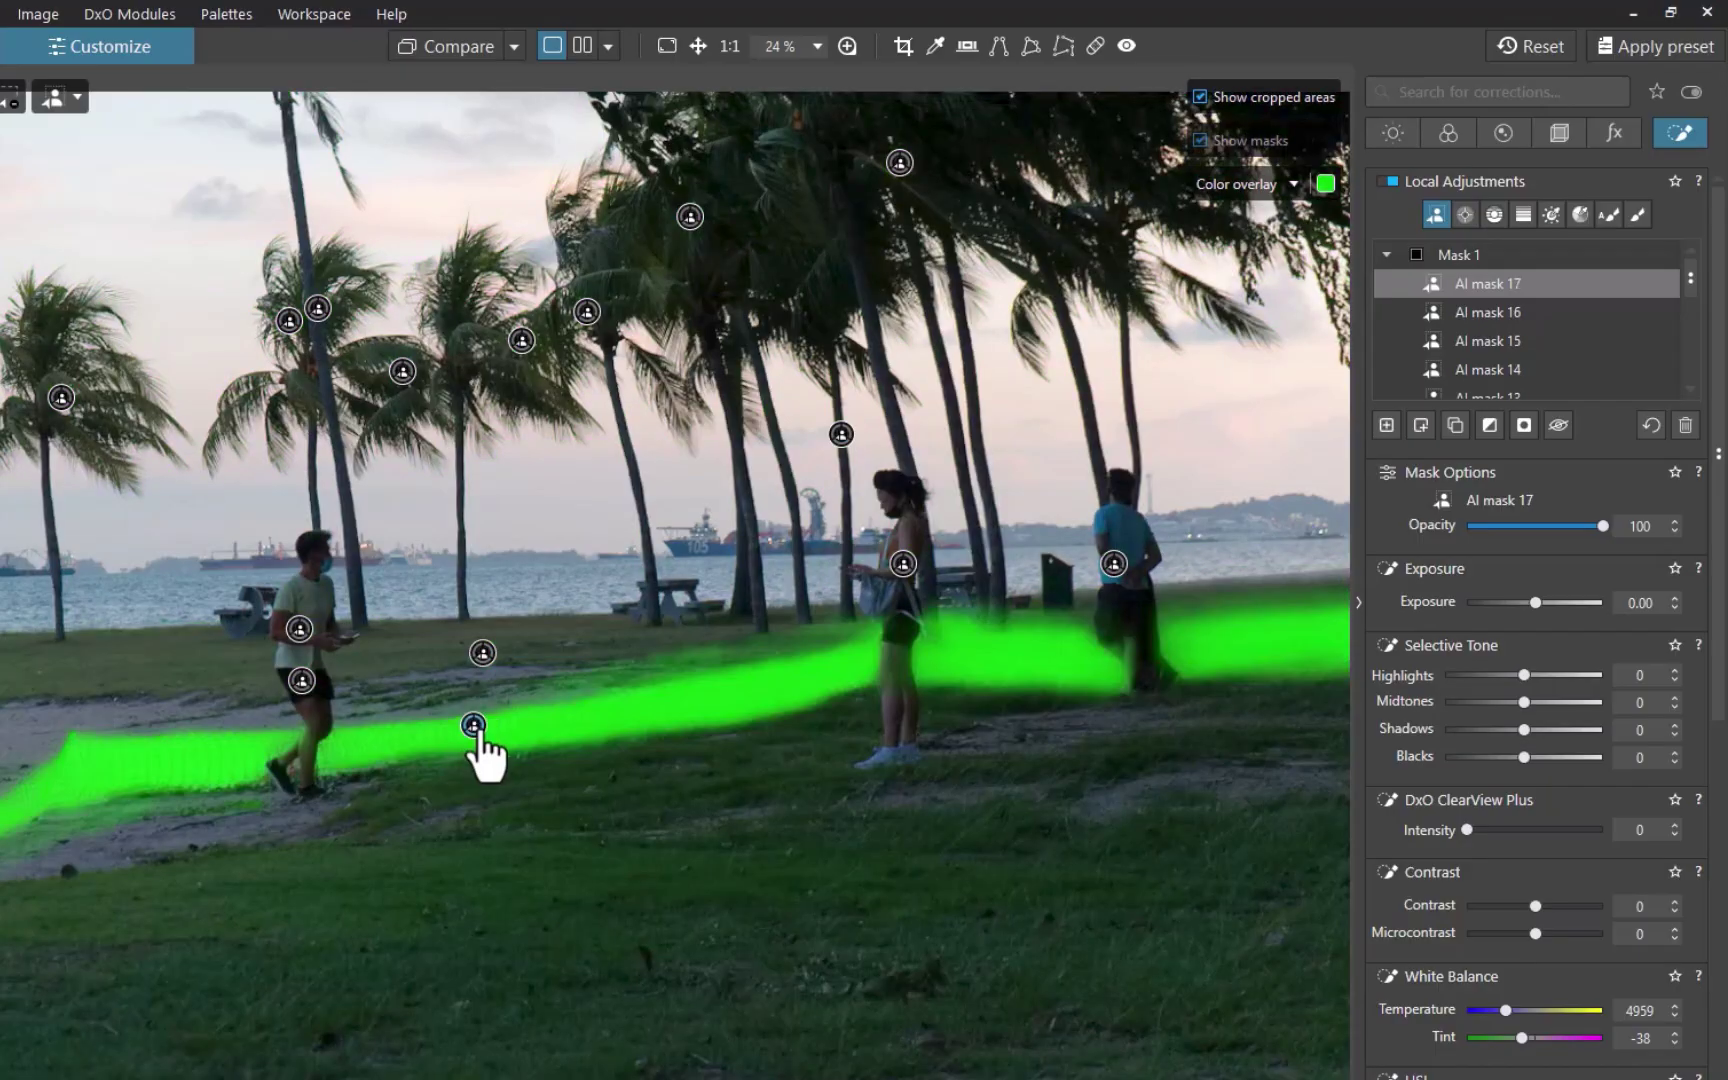
- Paint Brush 1 over the lower-left and central ground
click(1638, 216)
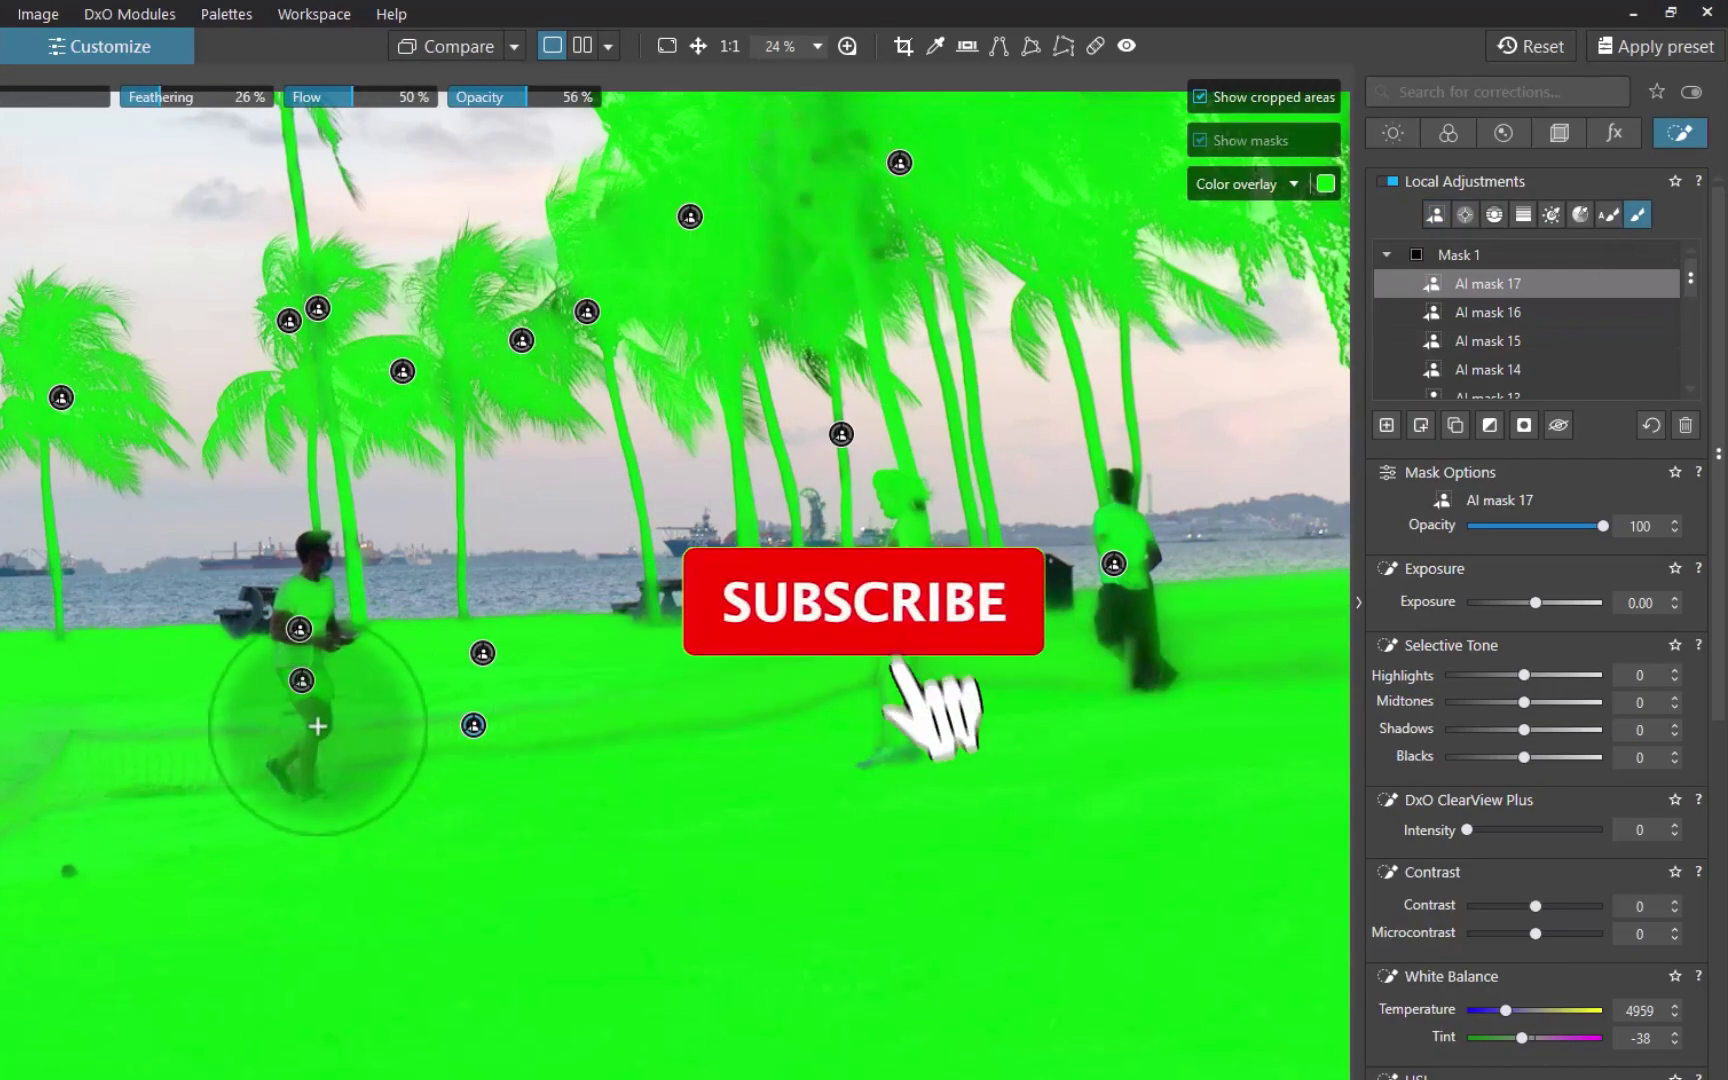
drag(317, 726, 315, 733)
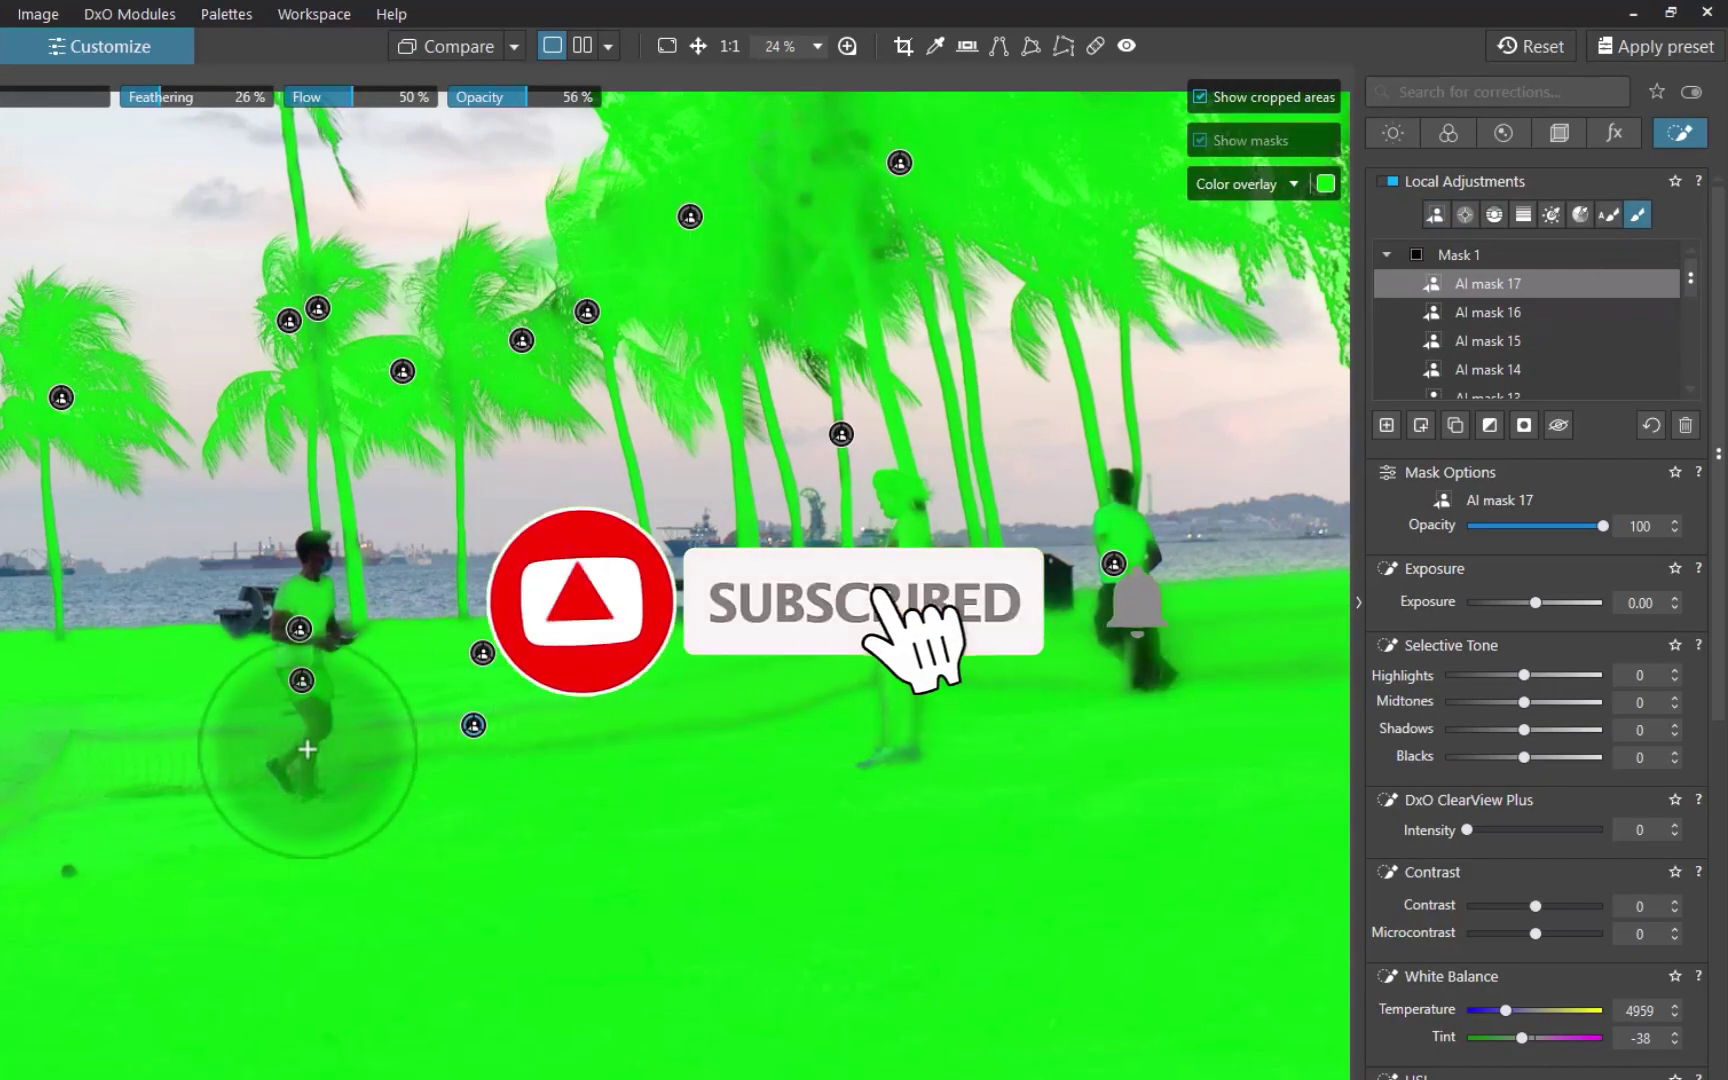
drag(552, 97, 605, 97)
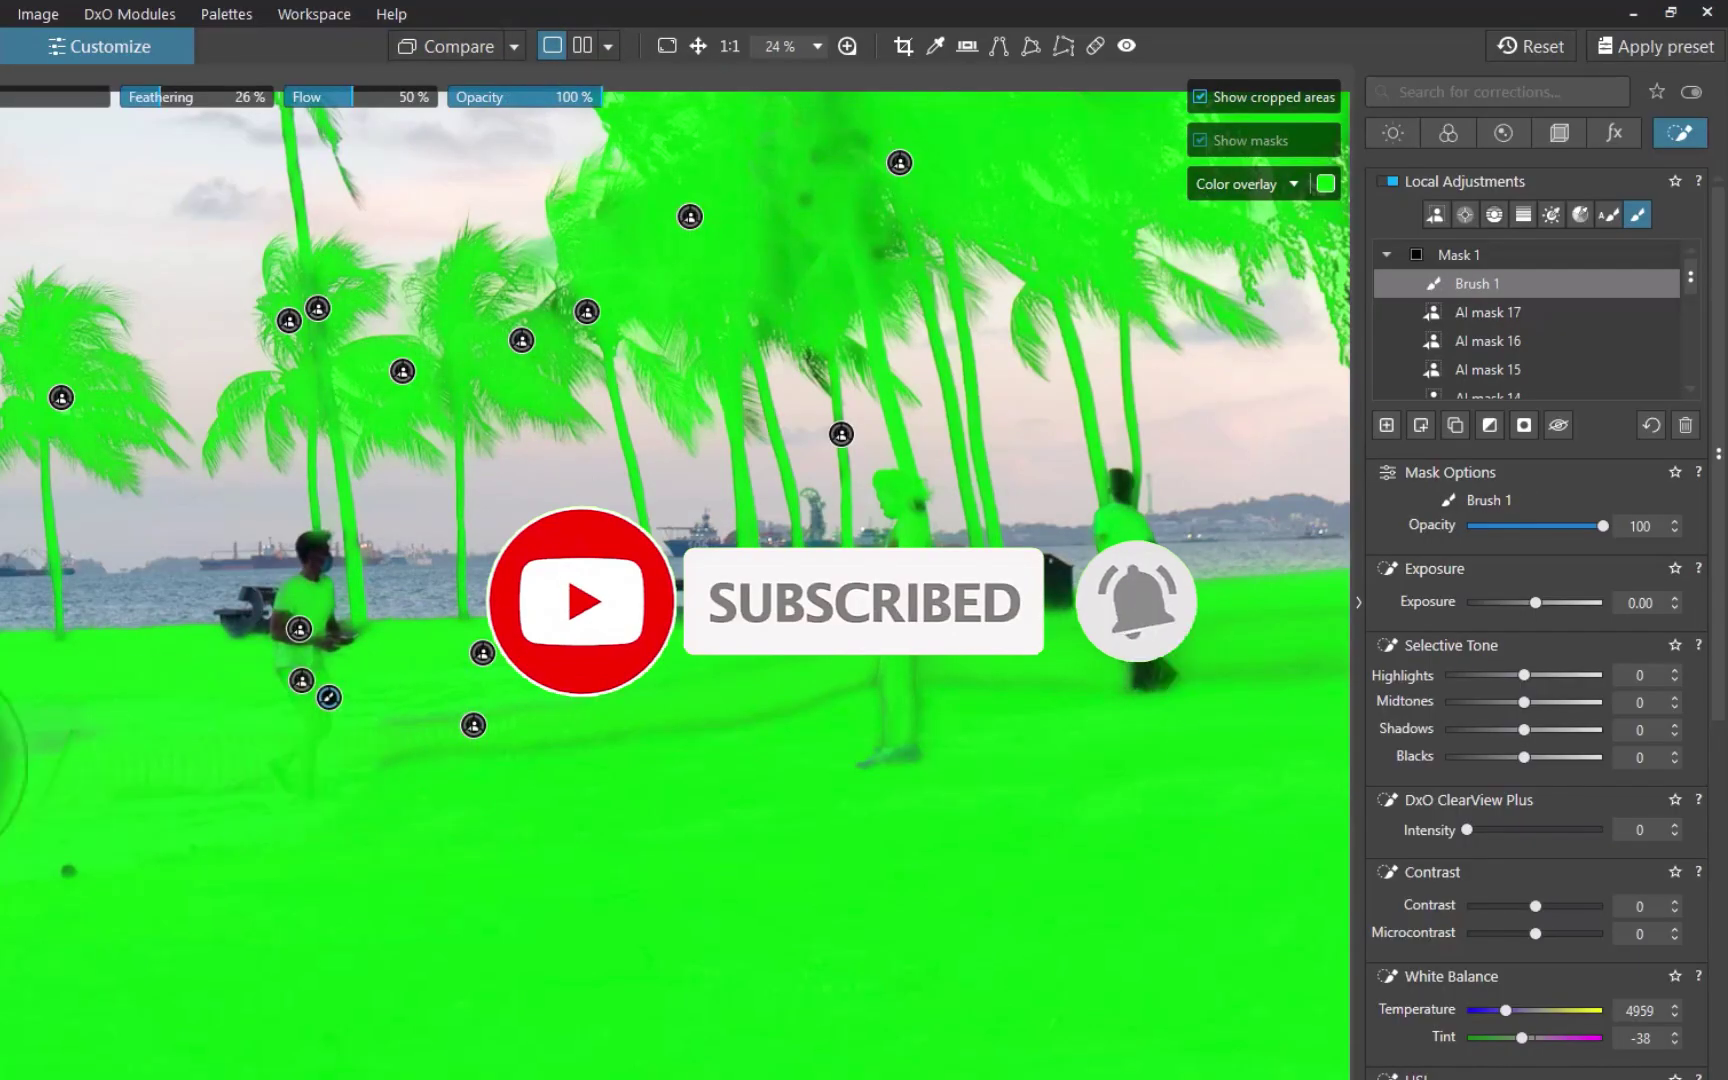